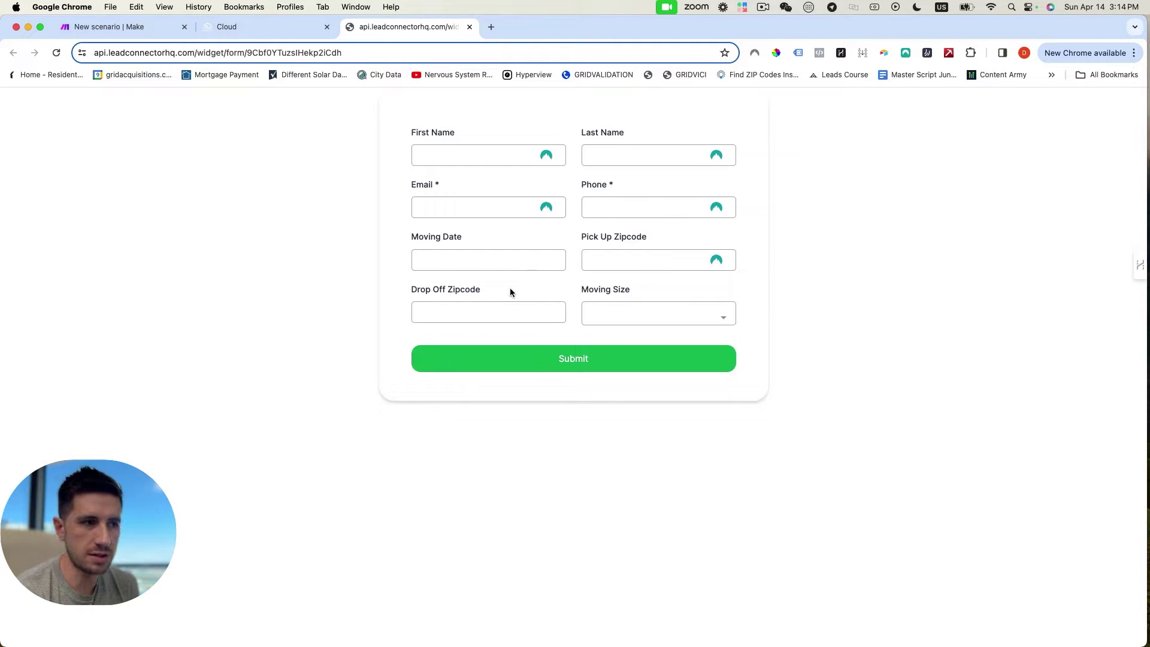
Step: Examine the quote form's moving date, pick-up and drop-off zip code fields and the moving size options
click(469, 259)
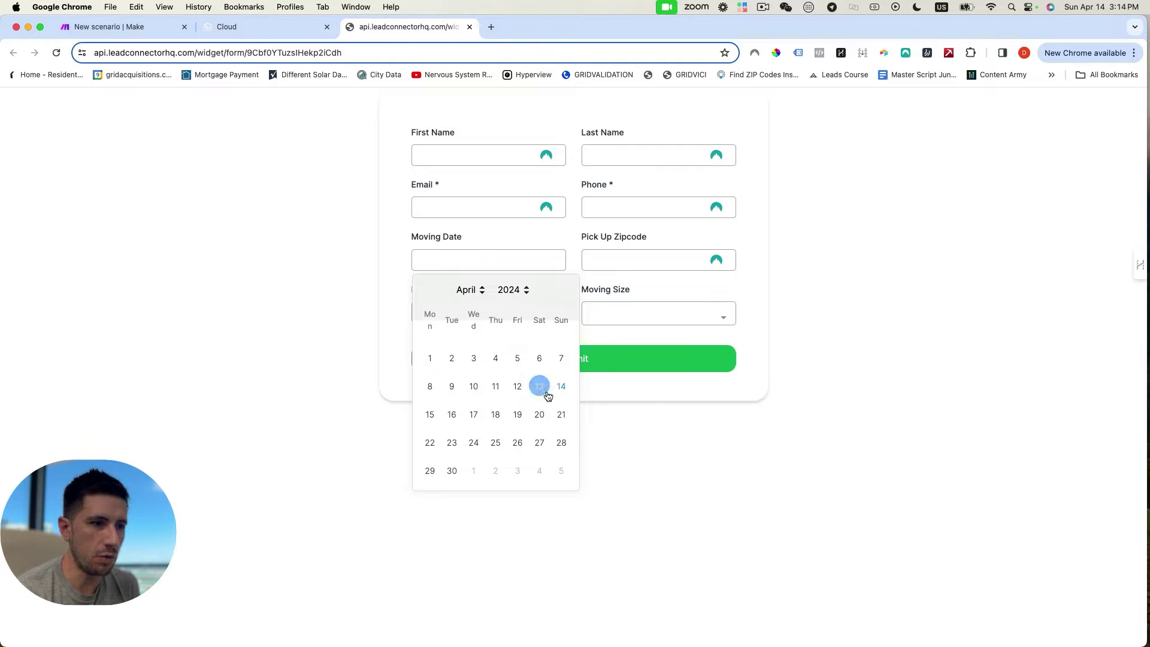
click(614, 260)
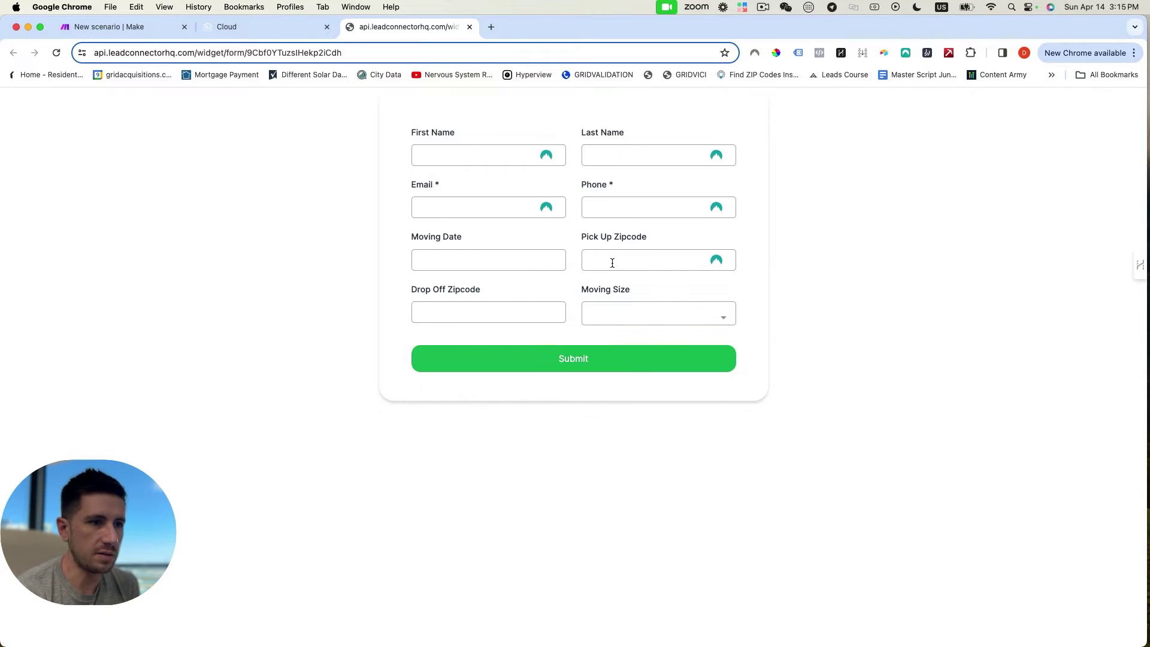
click(455, 315)
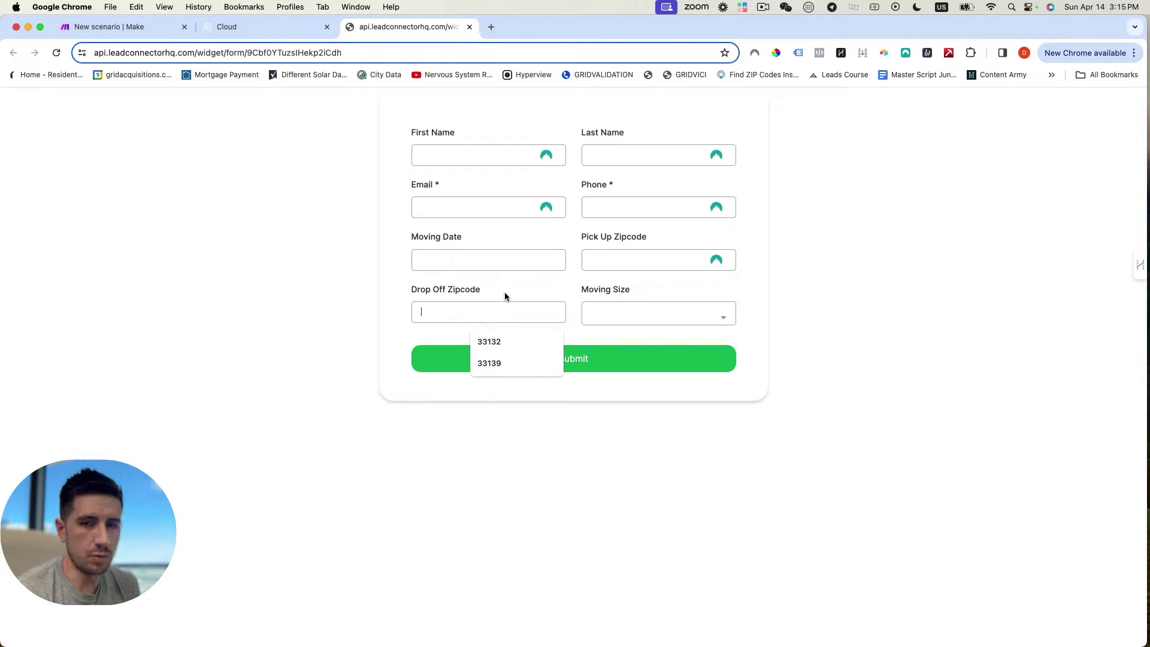
click(696, 316)
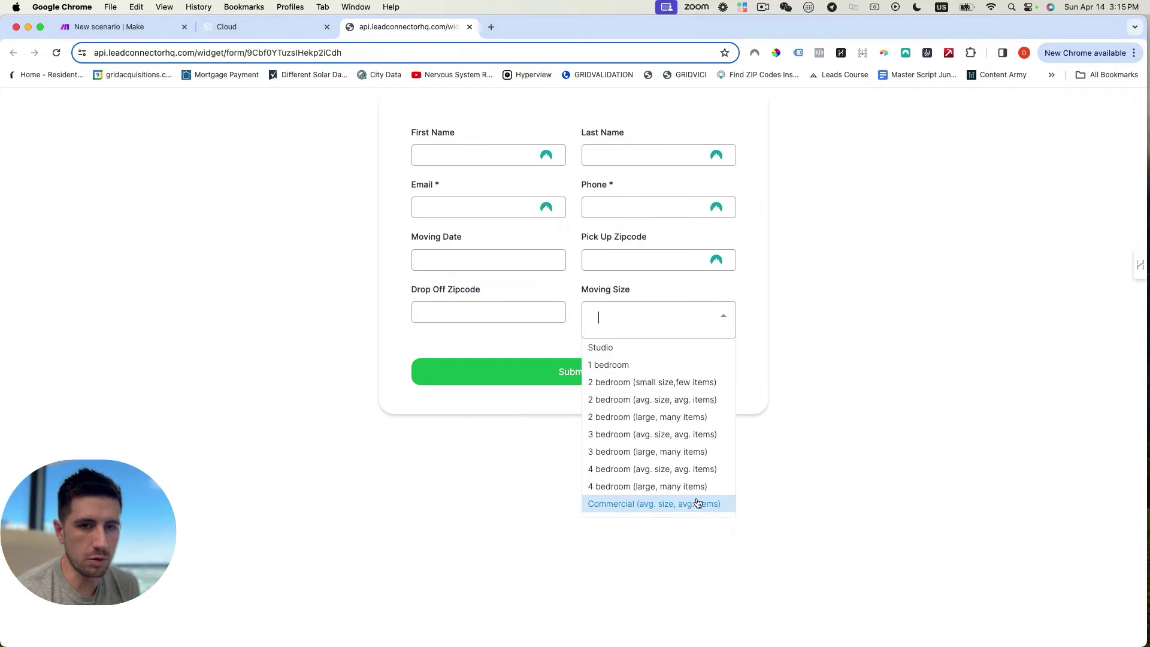
click(848, 407)
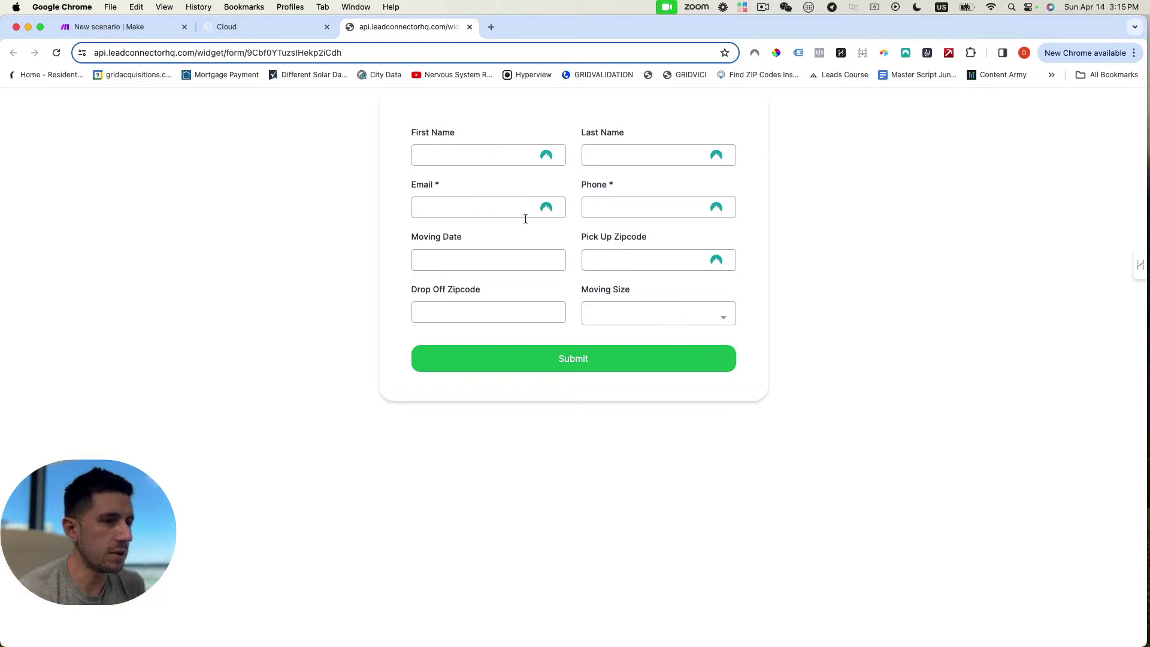
Step: Switch to the Moving Form workflow in GoHighLevel and start a new trigger of type Form Submitted
click(239, 28)
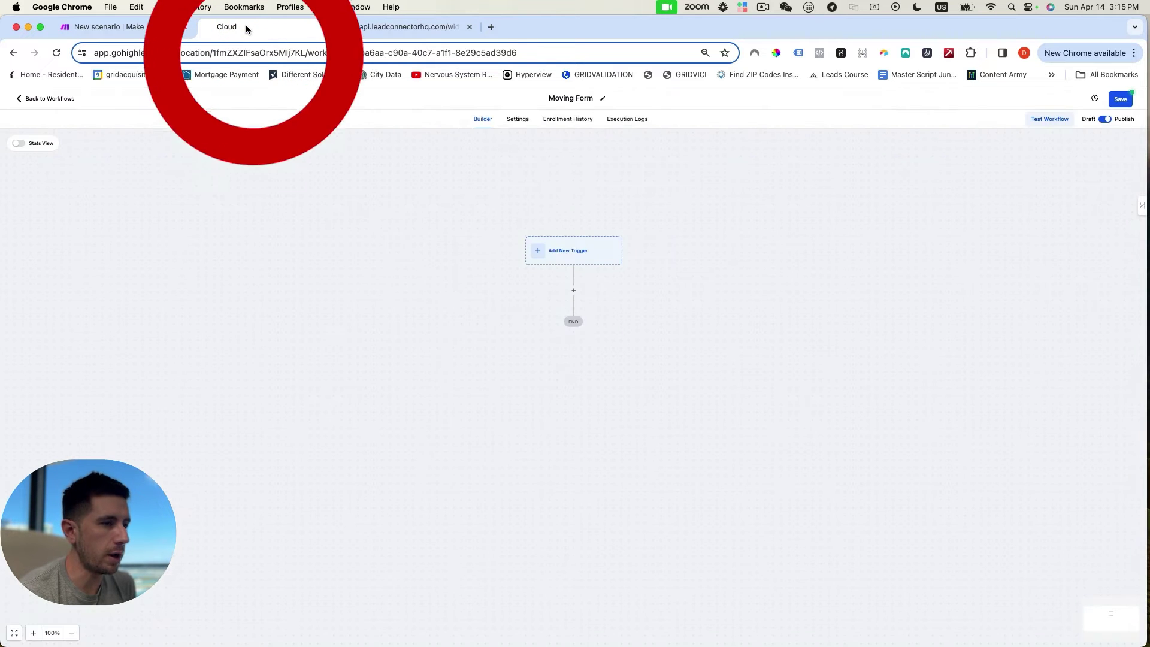
click(552, 251)
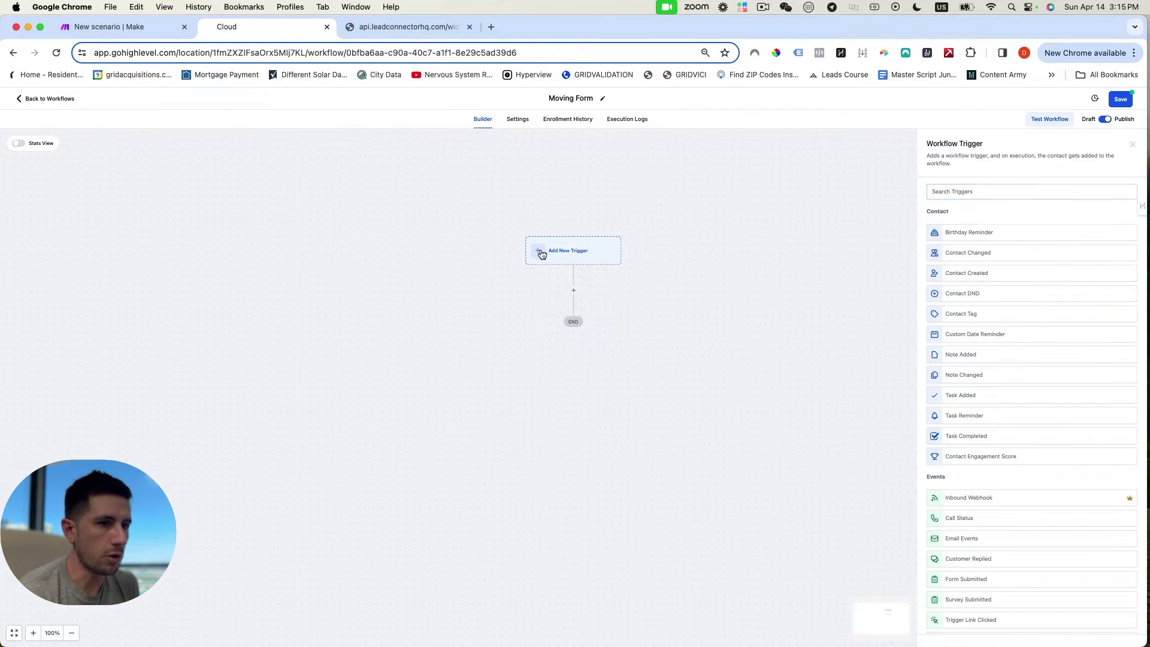
text(form)
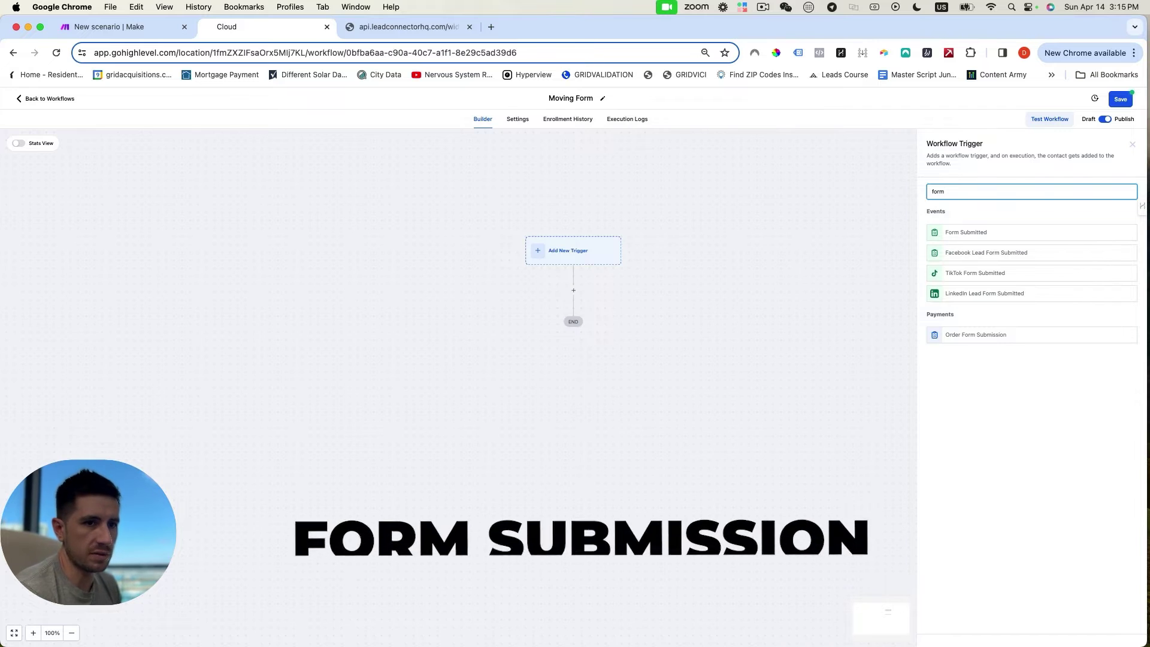
click(958, 232)
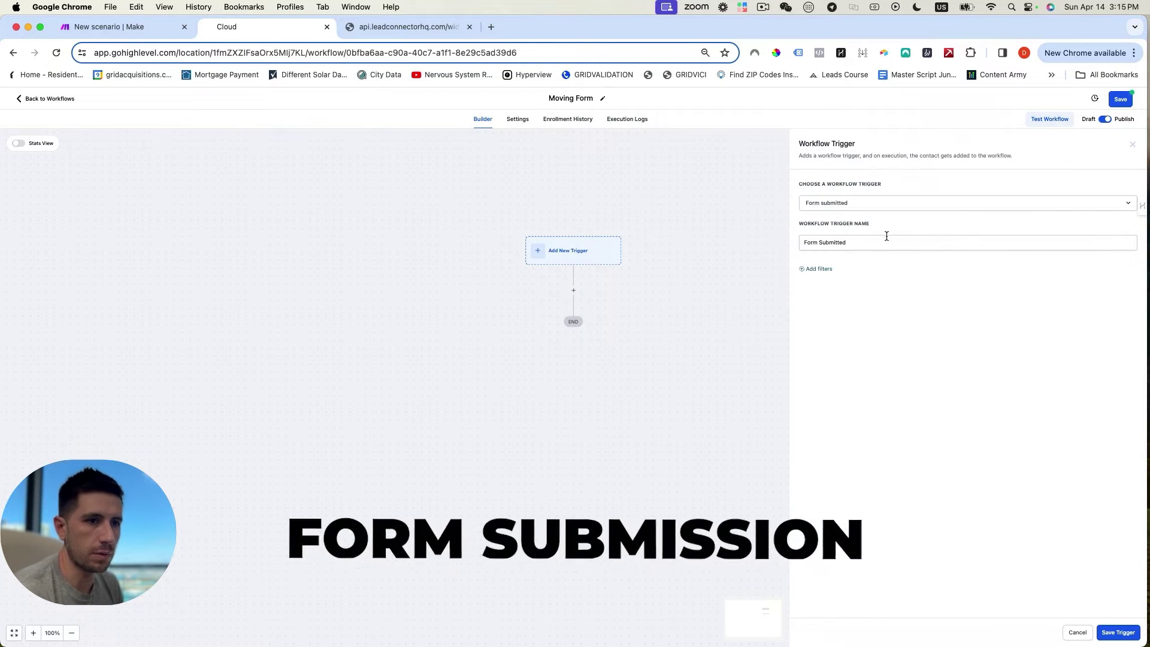
Step: Add a filter to the trigger so the form is Moving form, and save the trigger
click(826, 270)
click(874, 279)
click(814, 335)
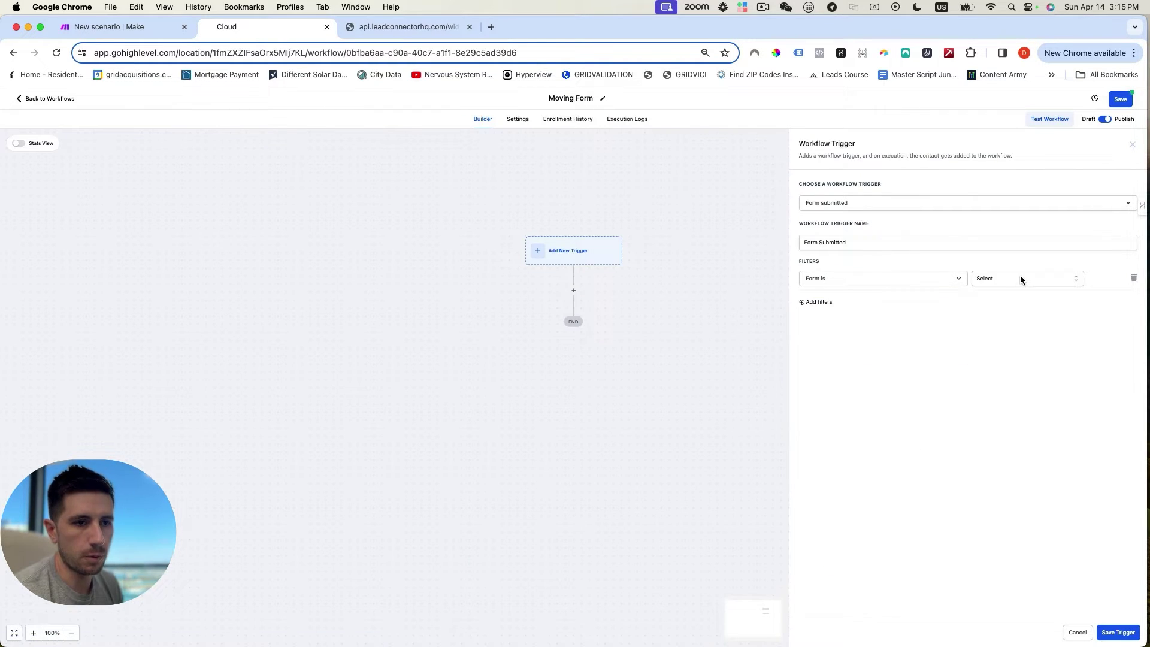
click(1019, 275)
click(997, 316)
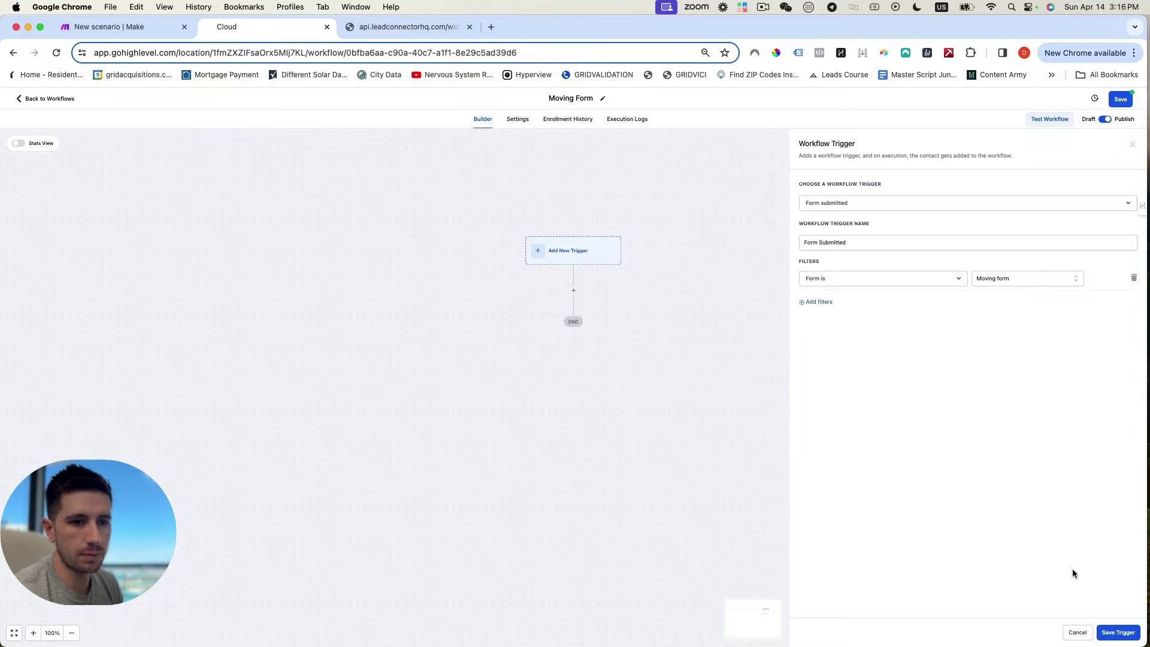
click(1117, 632)
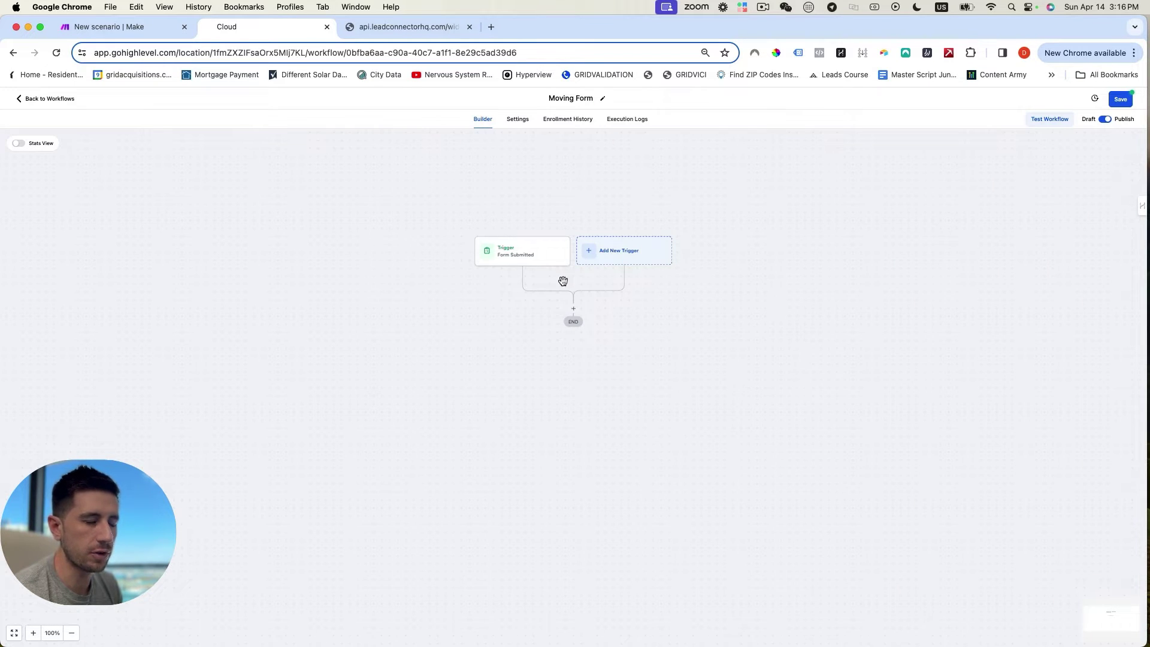
Step: Add a Send Internal Notification action after the trigger and set its notification type to Email
click(574, 309)
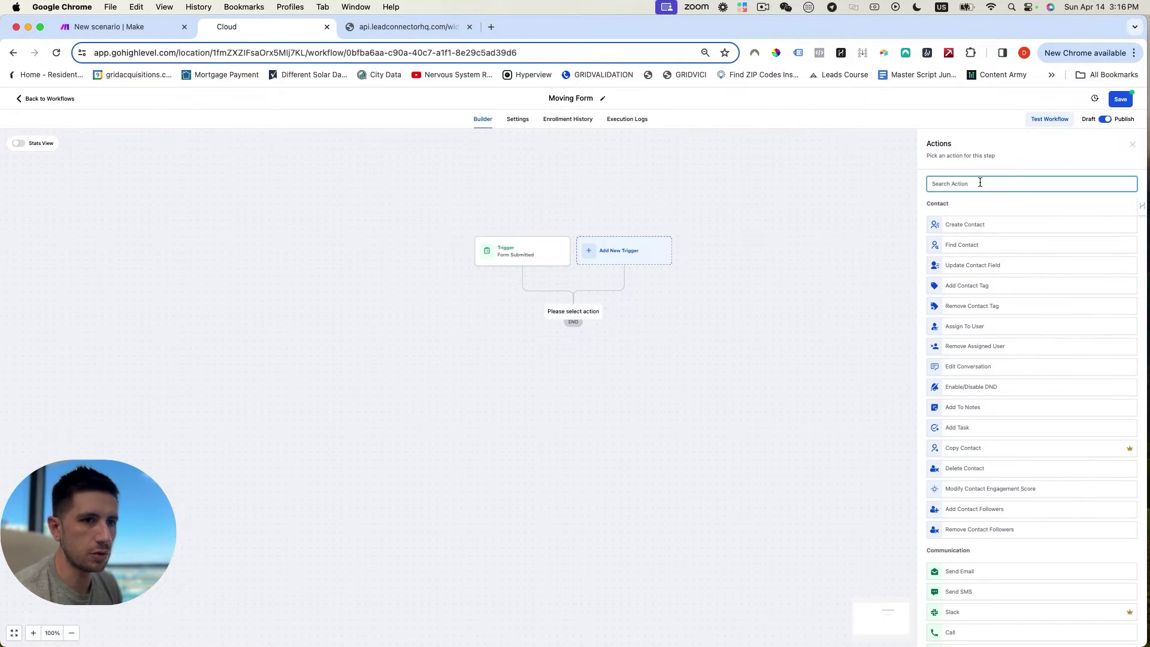
text(interna)
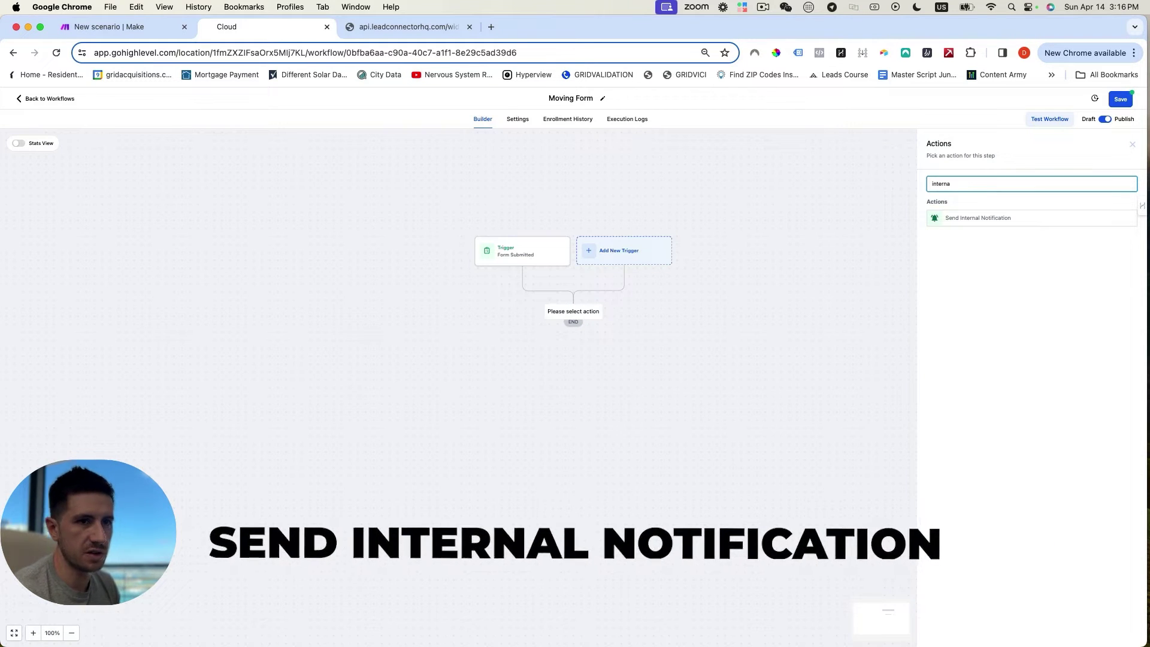
click(964, 218)
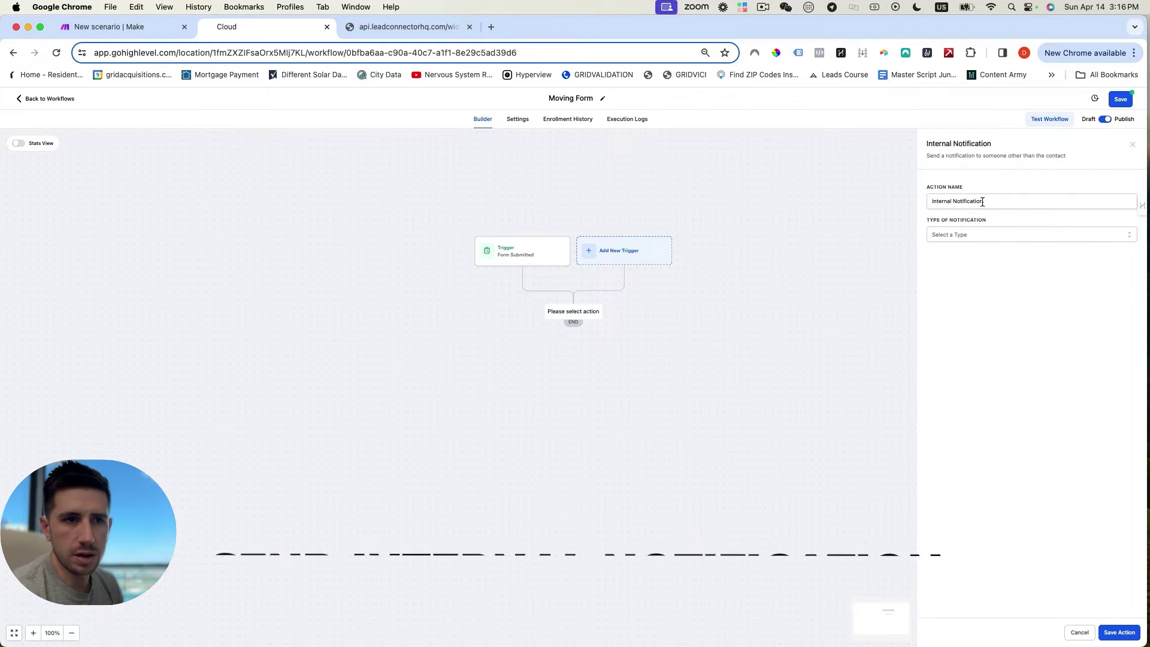
click(964, 235)
click(954, 253)
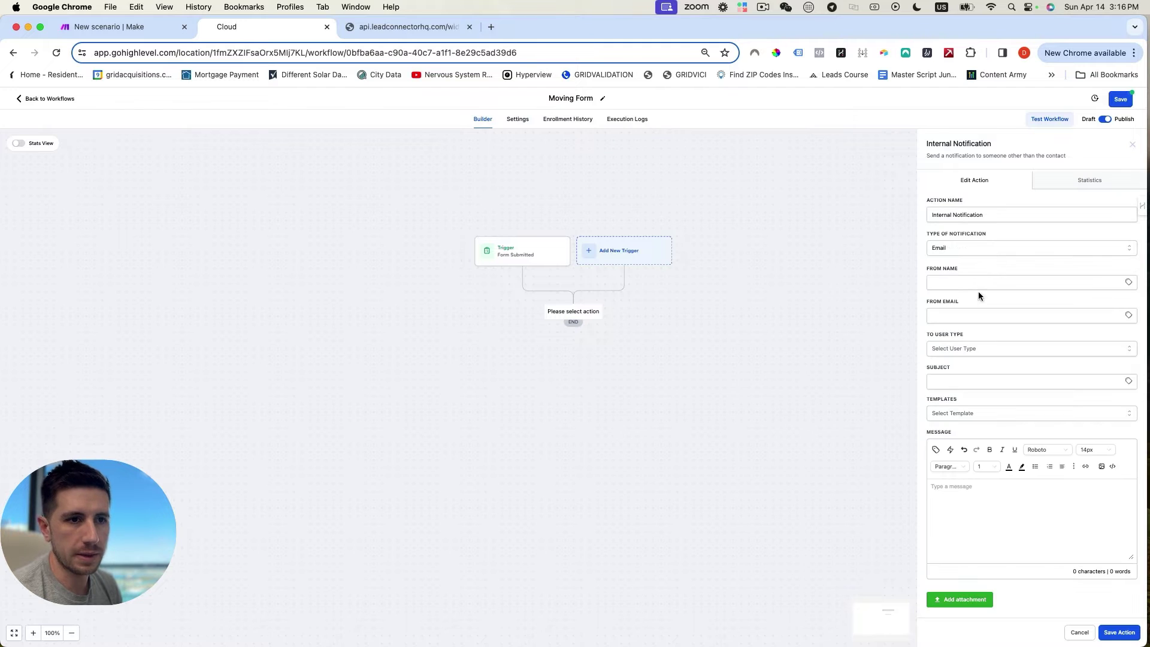
Step: Set the notification's from name to Admin and fill in the sender's e-mail address
click(983, 282)
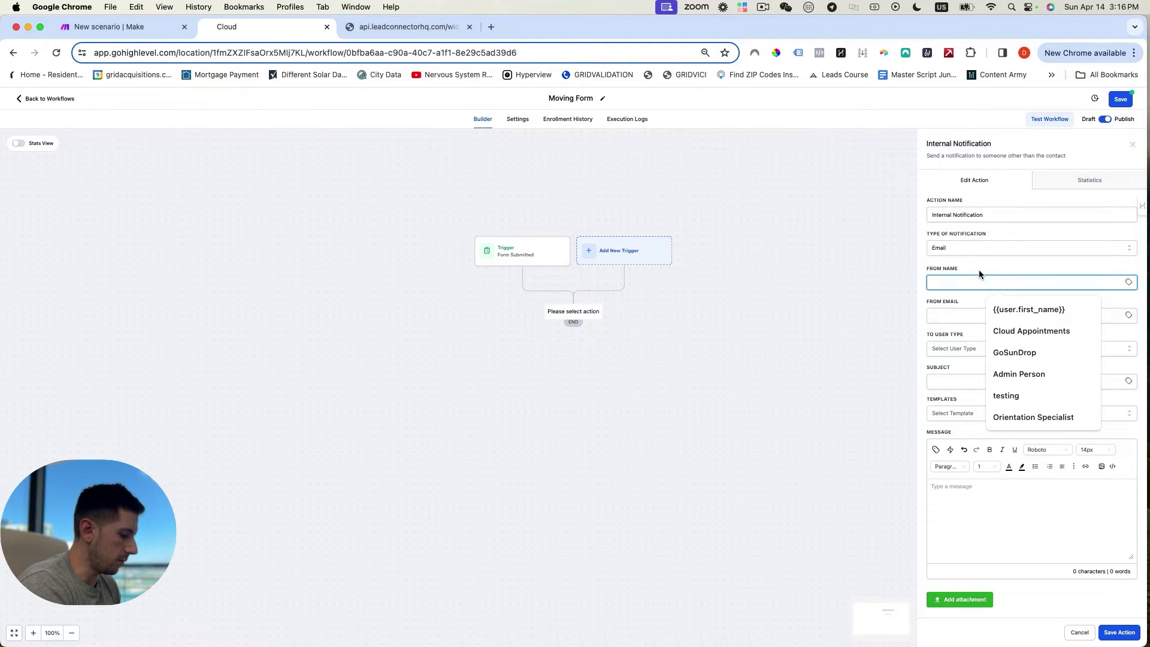
text(Admin)
key(Tab)
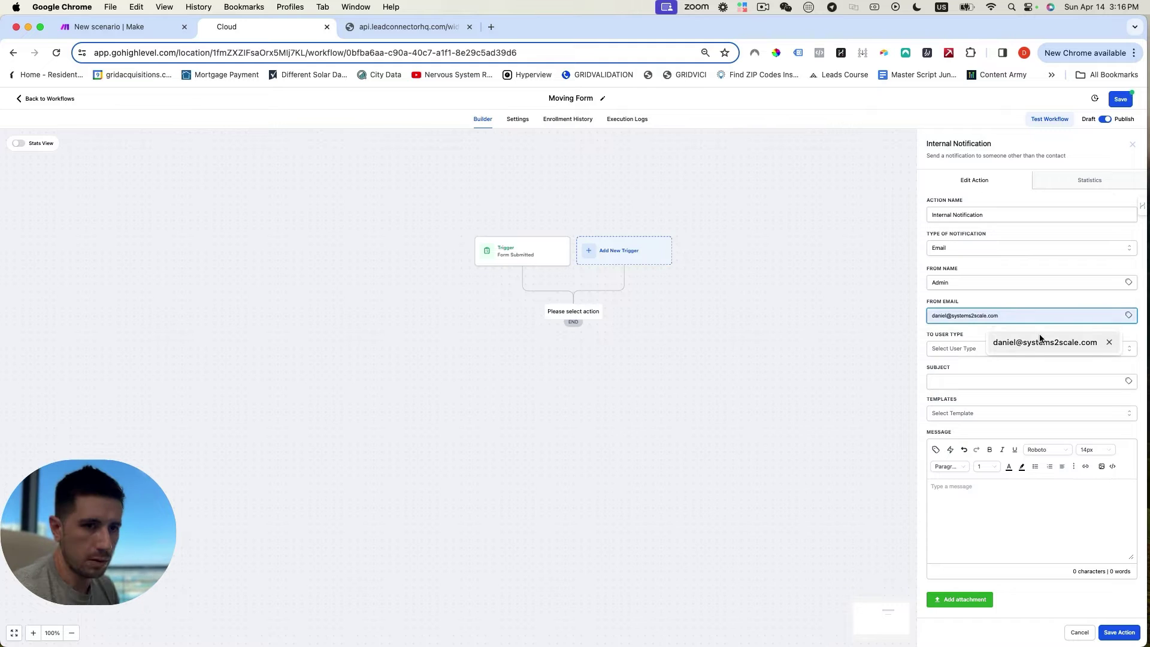
click(1020, 346)
Step: Send the notification to a custom email, fill in the recipient's address and set the subject to "New Quote Requested!"
click(985, 347)
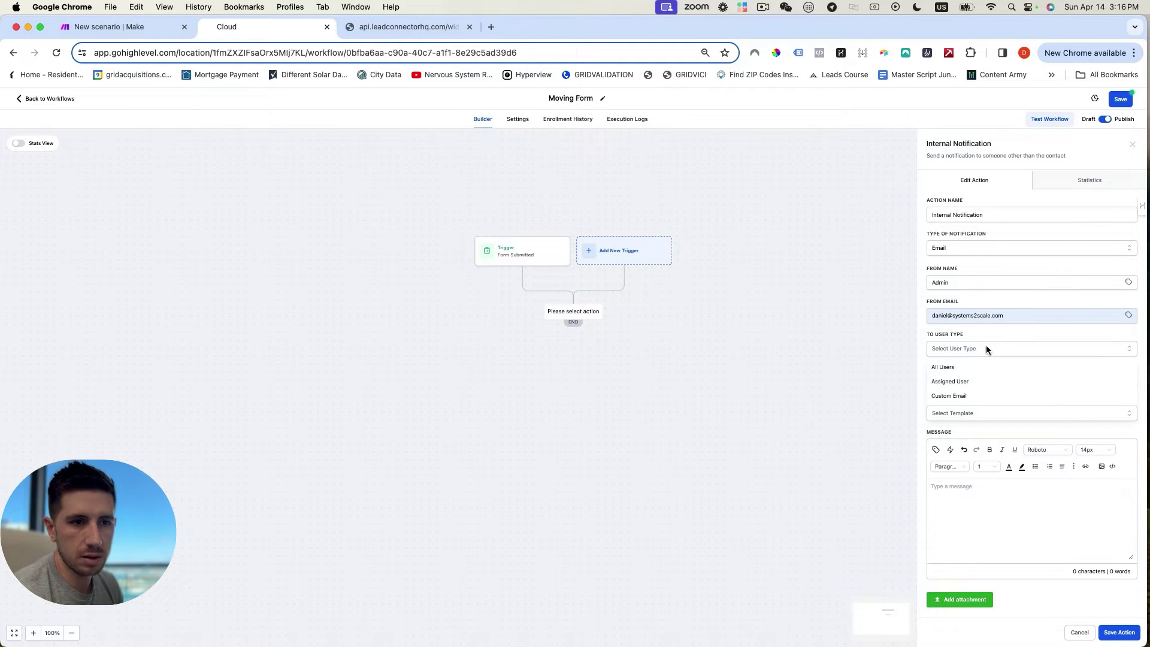
click(975, 395)
click(962, 380)
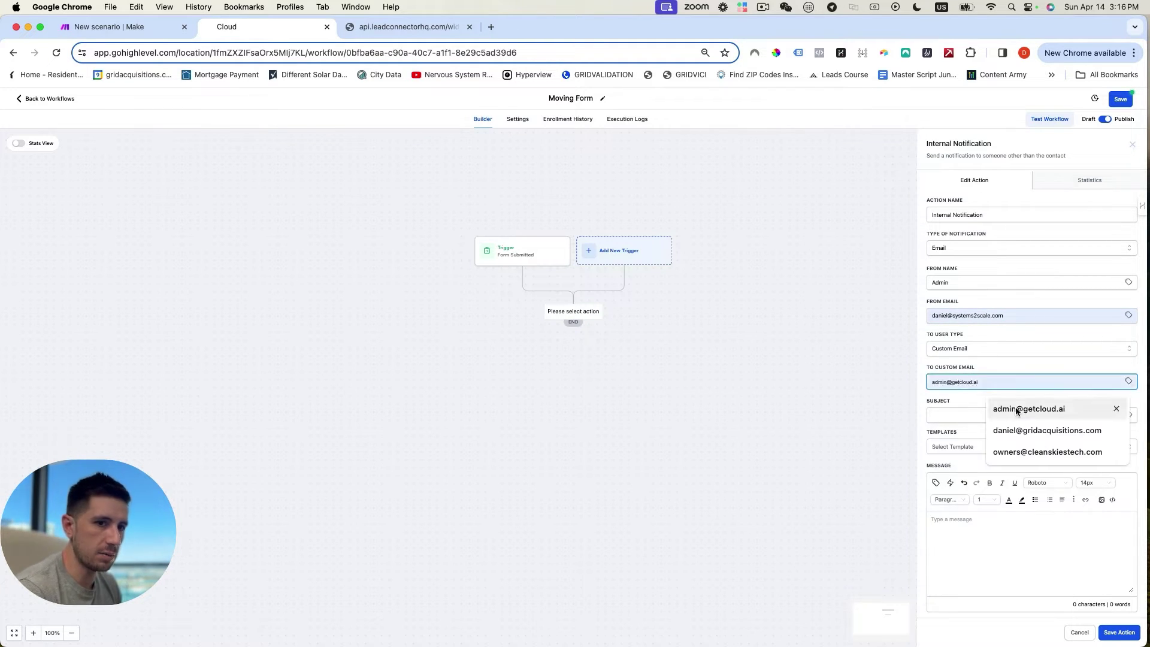
click(1016, 431)
click(961, 412)
text(New Quote Requested!)
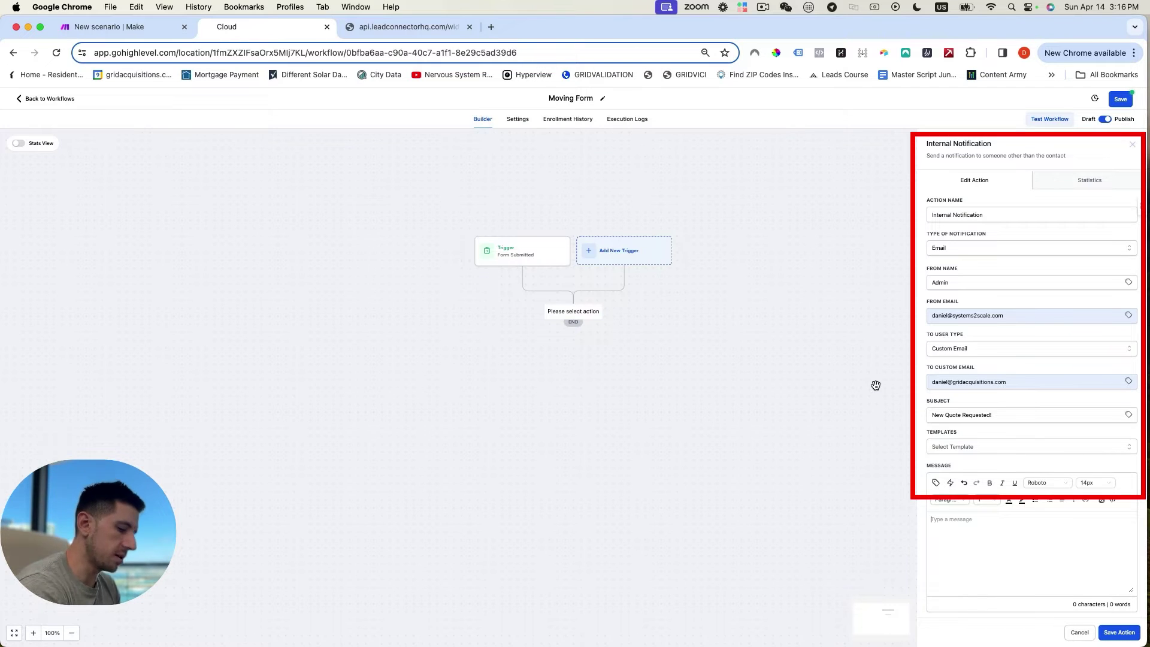
Step: Write message labels on separate lines: Full Name, Email, Phone Number, Move Date, Pick Up Zipcode, Drop Off Zipcode and Moving Size, each with a colon
text(Full Name:)
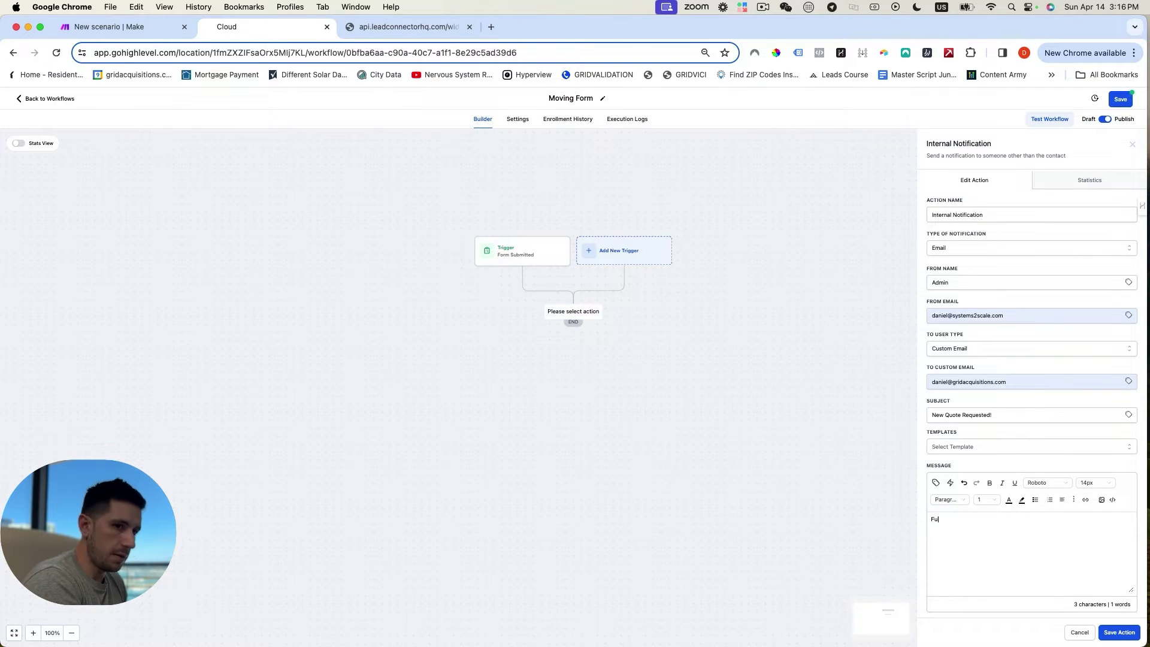
key(Return)
text(Email:)
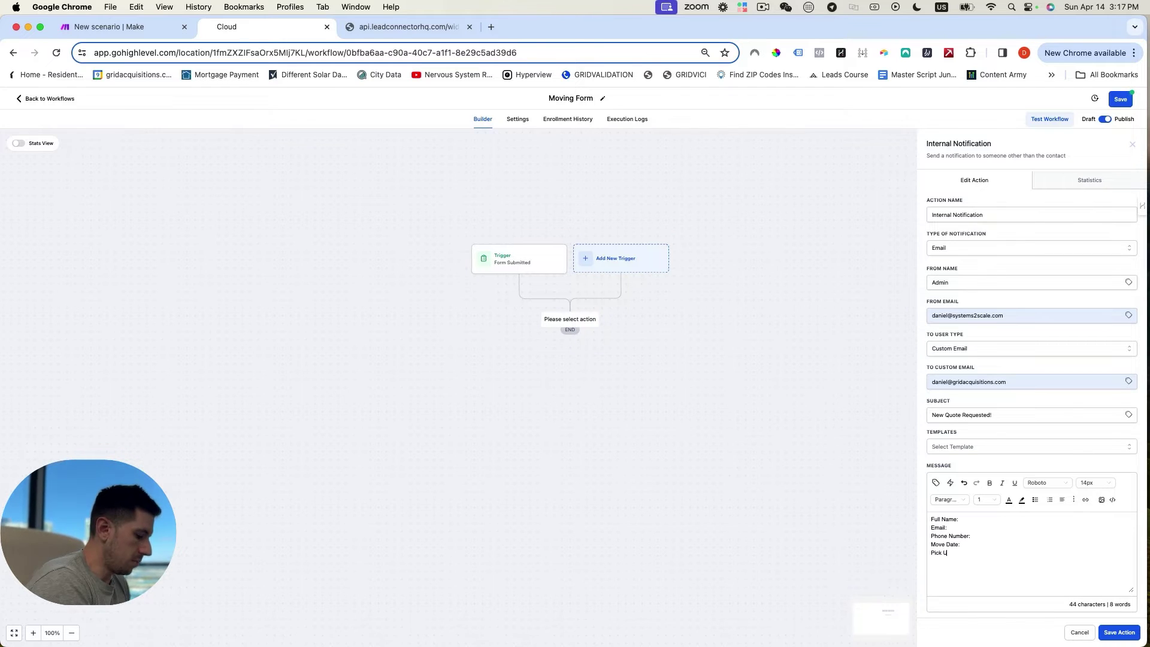
text(Zip)
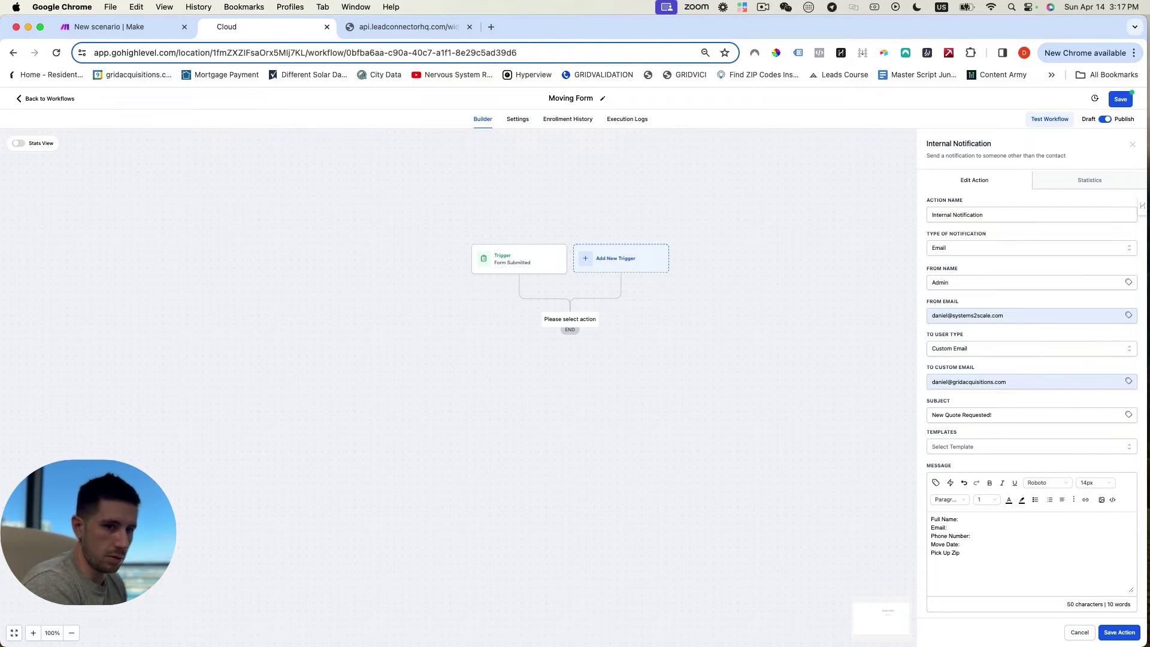
text(code:)
key(Return)
text(Drop Off Z)
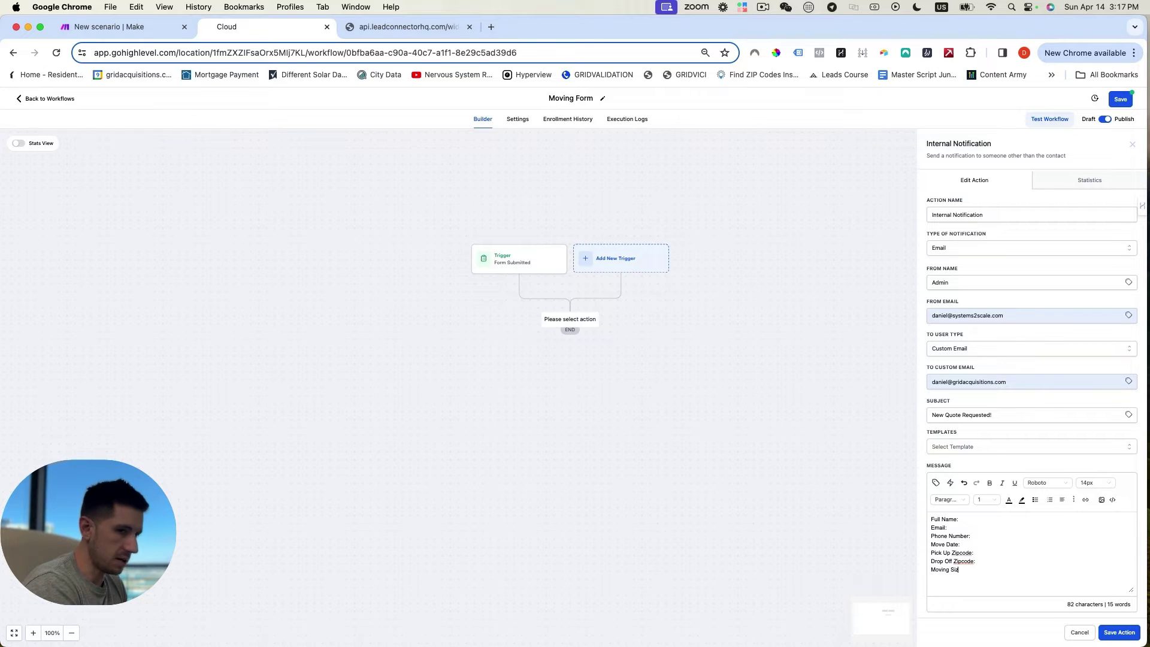
Step: Insert the contact's Full Name custom value after the "Full Name:" label in the message
click(995, 518)
click(949, 482)
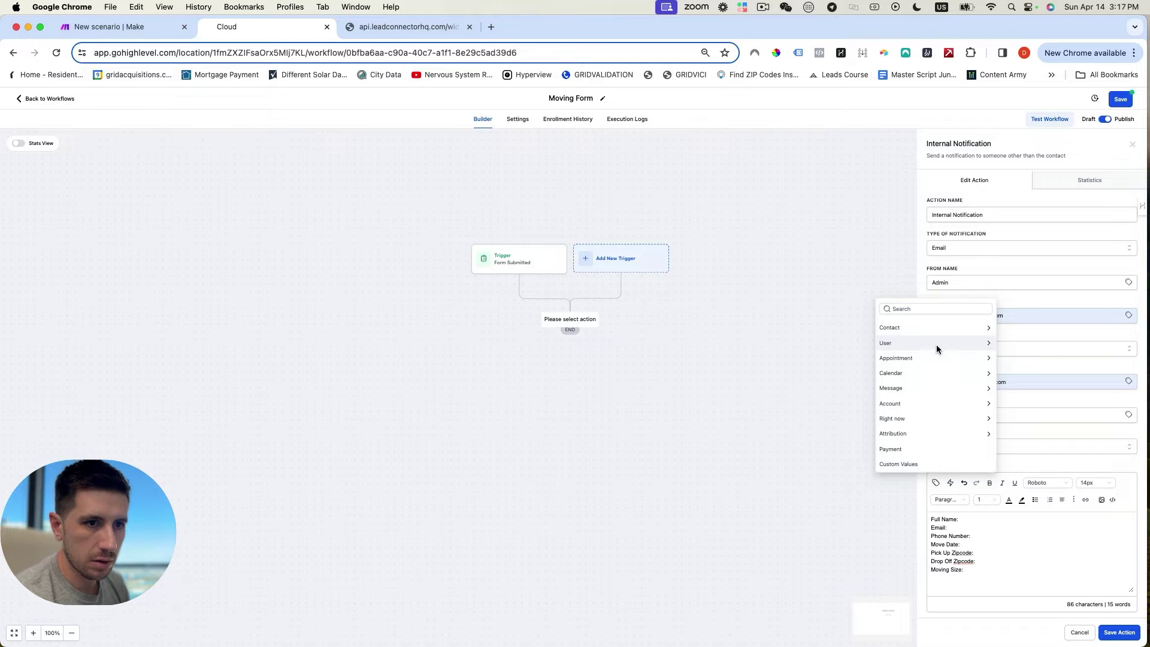
click(930, 327)
scroll(920, 417, down, 5)
click(907, 465)
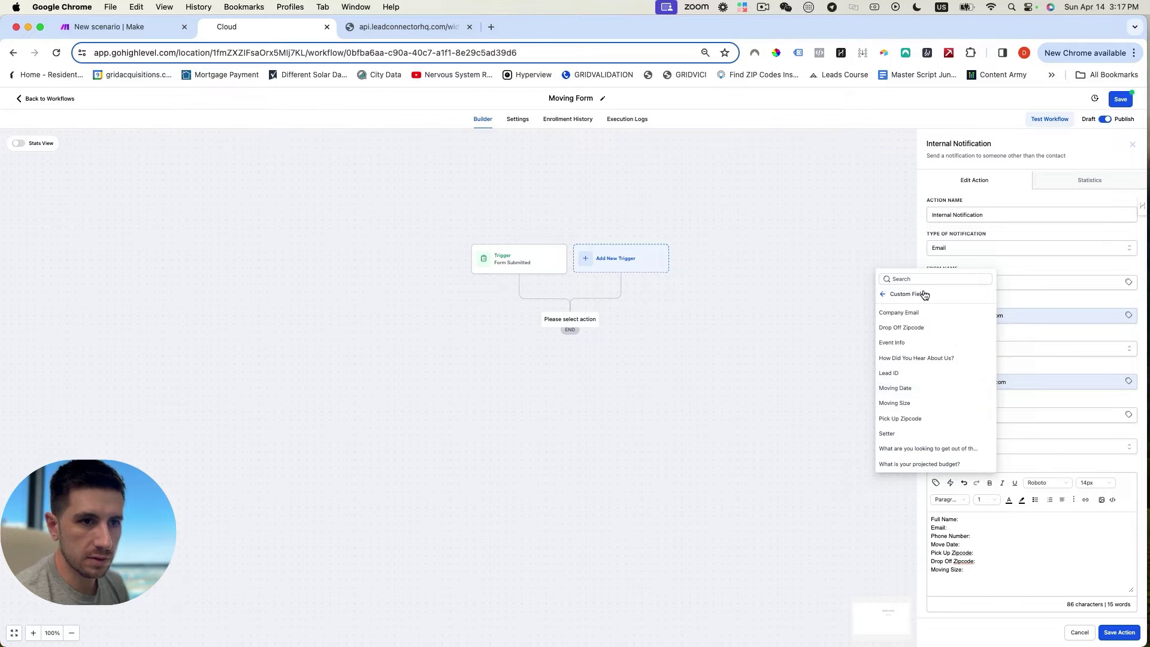
click(901, 294)
scroll(914, 338, up, 4)
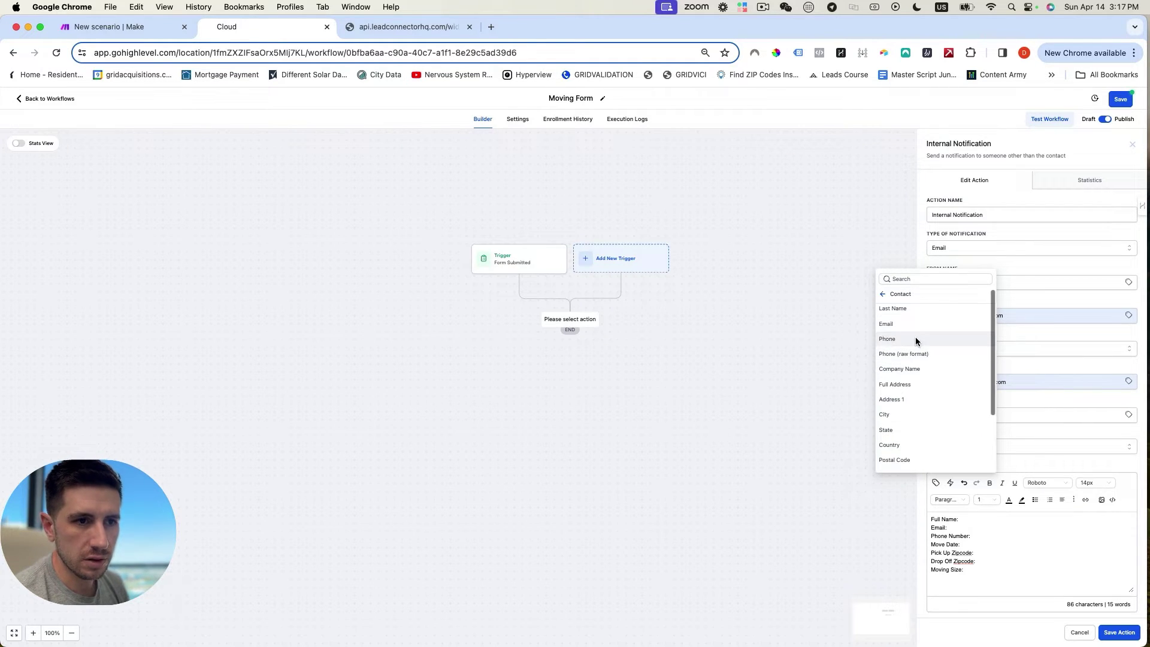
click(906, 312)
Step: Insert the contact's Email and Phone custom values after the "Email:" and "Phone Number:" labels
click(947, 527)
click(949, 482)
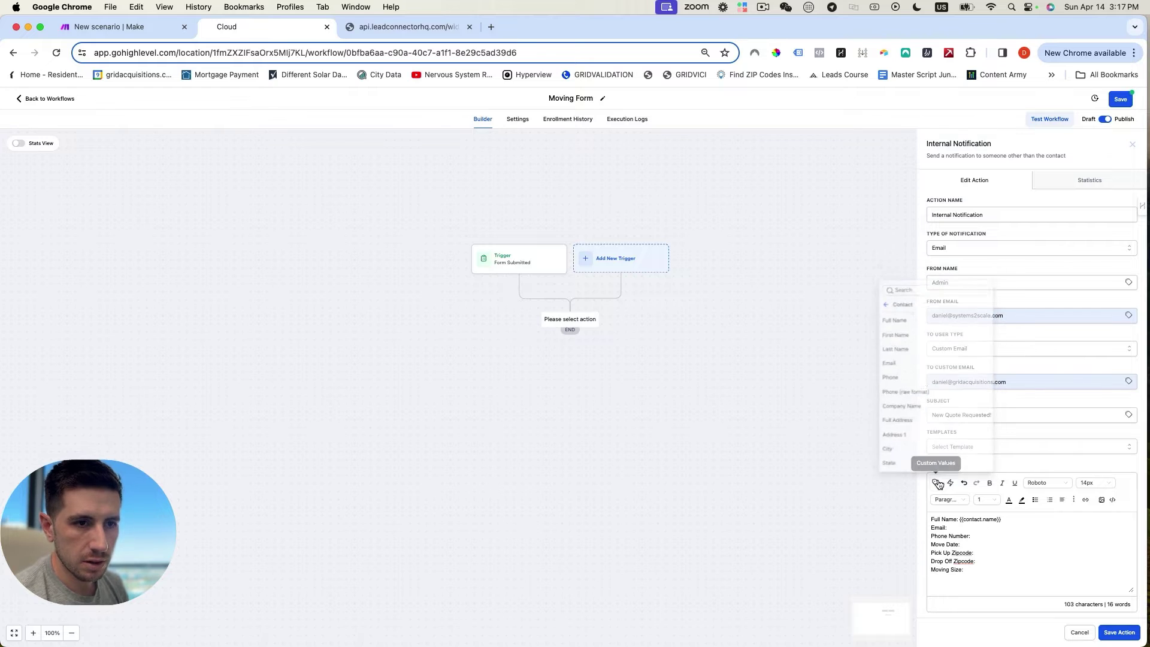
click(930, 327)
click(885, 356)
click(934, 484)
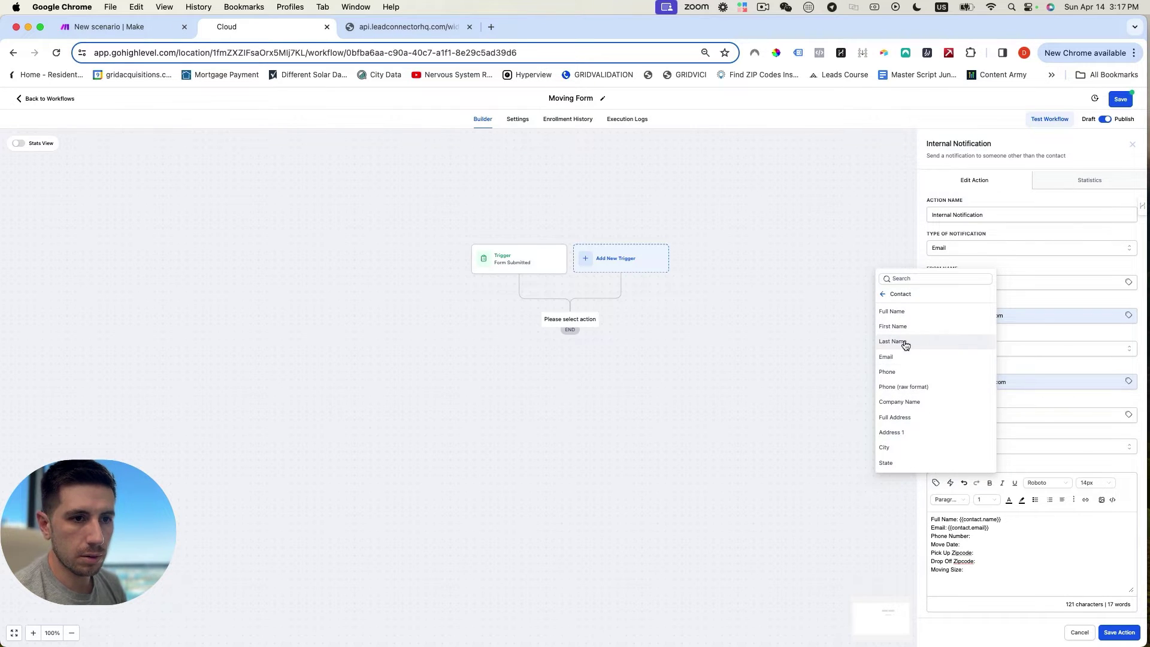
click(898, 371)
Step: Insert the contact's Moving Date custom field after the "Move Date:" label in the message
click(935, 483)
scroll(921, 451, down, 5)
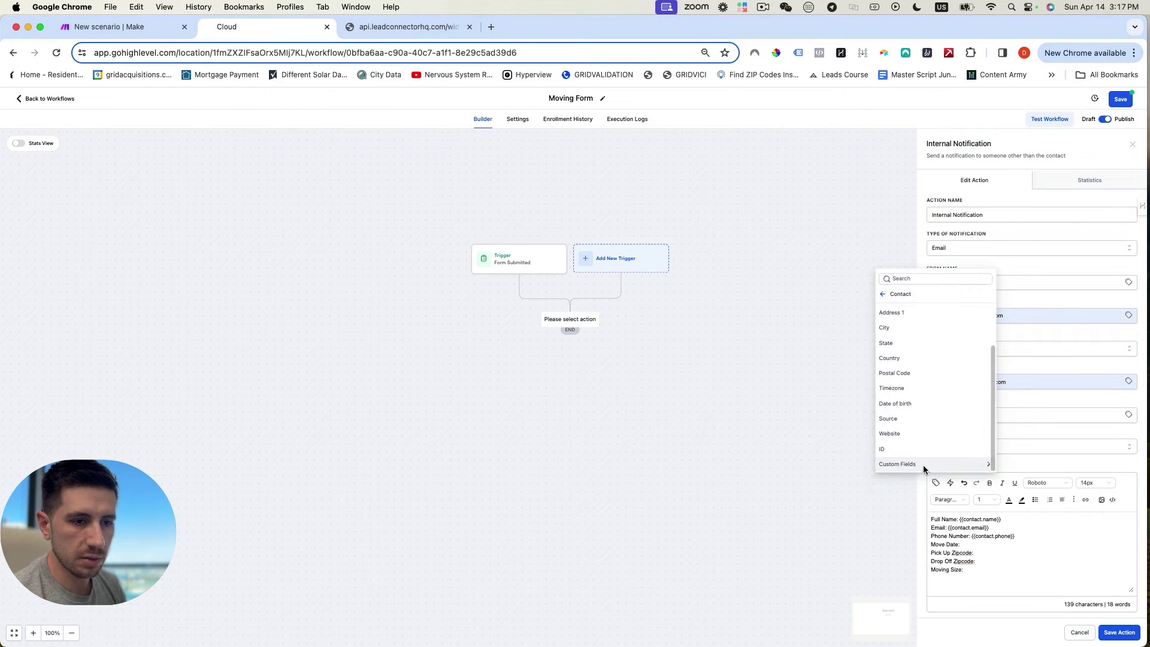
click(922, 464)
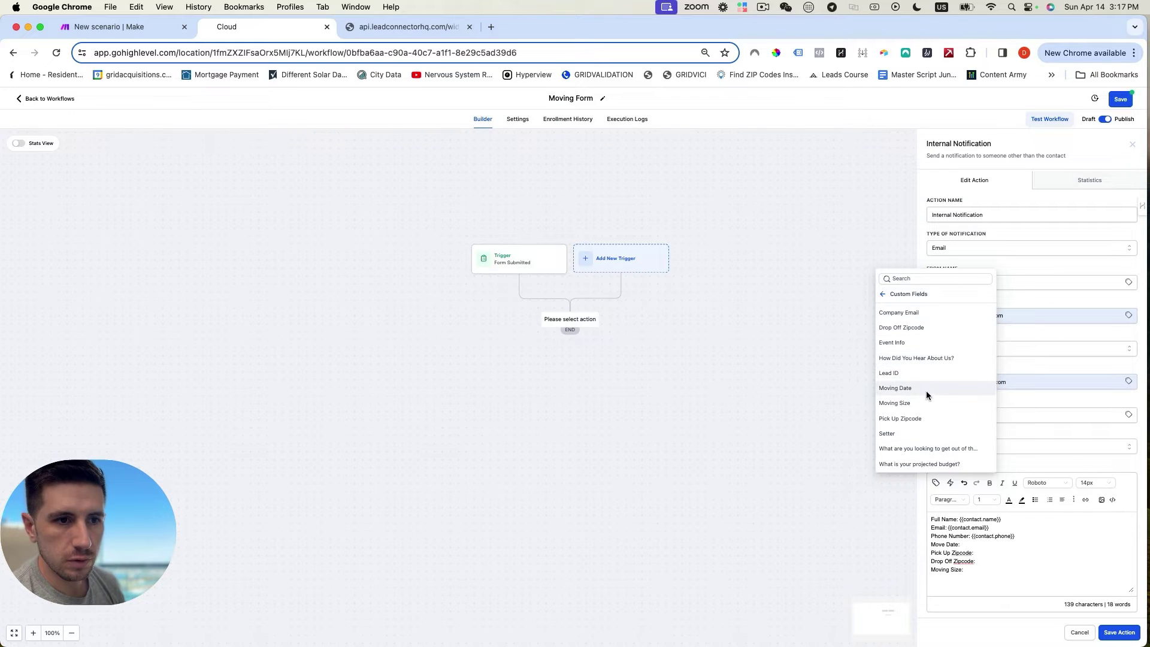
click(917, 389)
Step: Insert the contact's Pick Up Zipcode and Drop Off Zipcode custom fields after their matching labels in the message
click(935, 483)
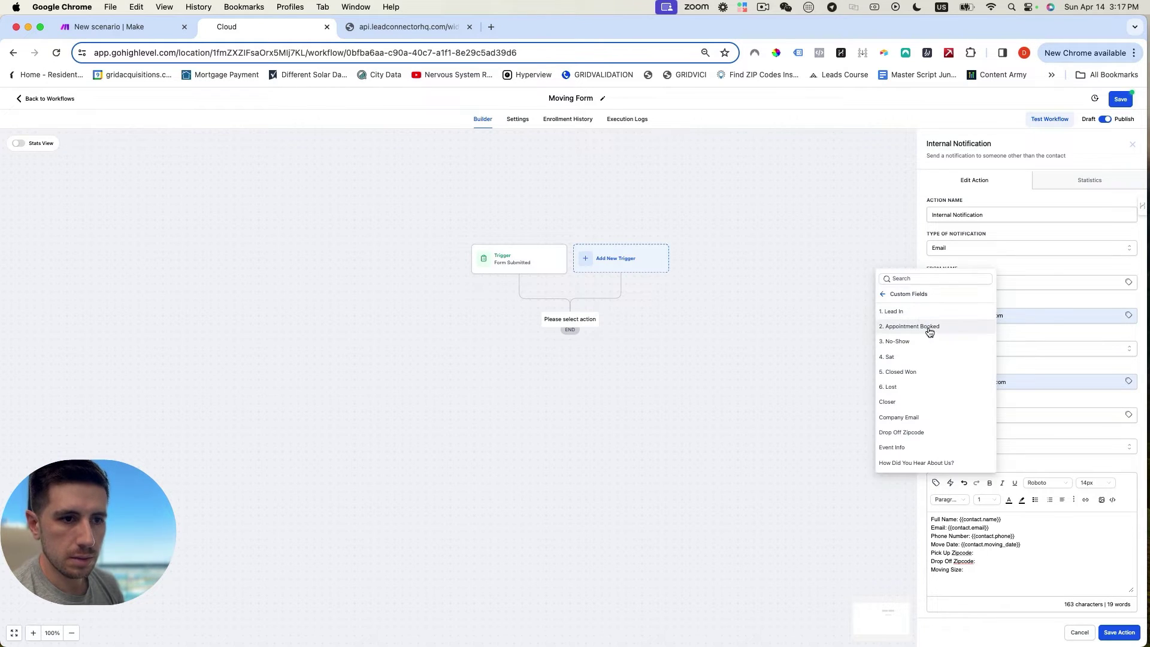
click(928, 330)
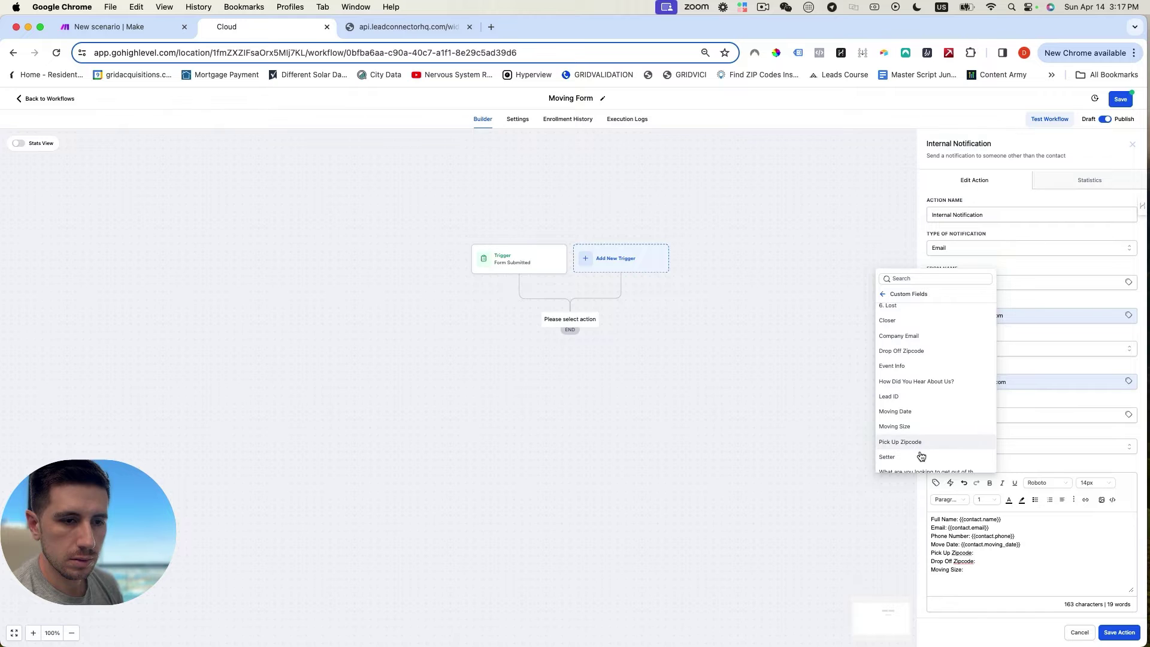
click(915, 444)
click(910, 329)
Step: Insert the contact's Moving Size custom field after the "Moving Size:" label and save the internal notification action
click(965, 569)
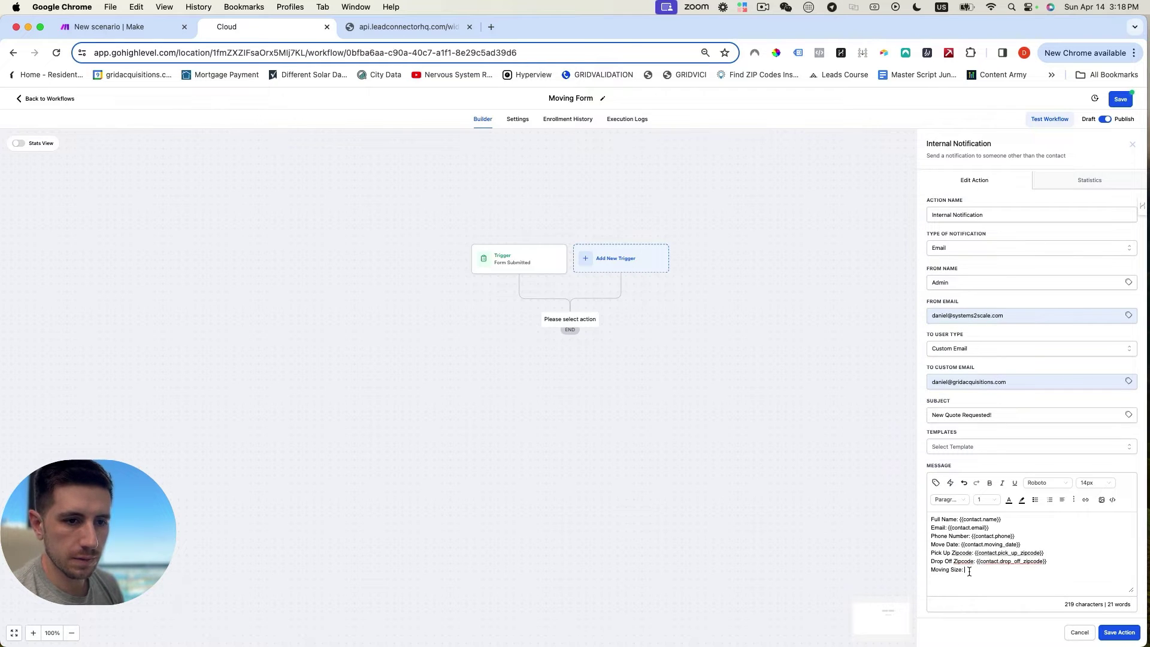
click(936, 482)
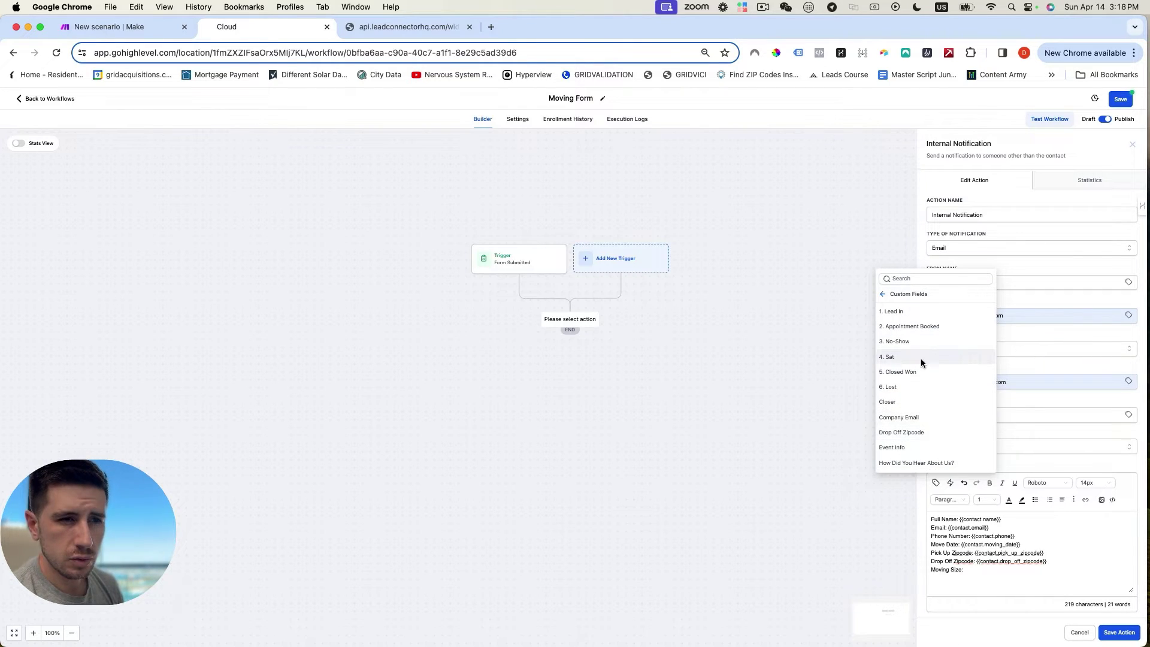
scroll(921, 363, down, 2)
click(921, 366)
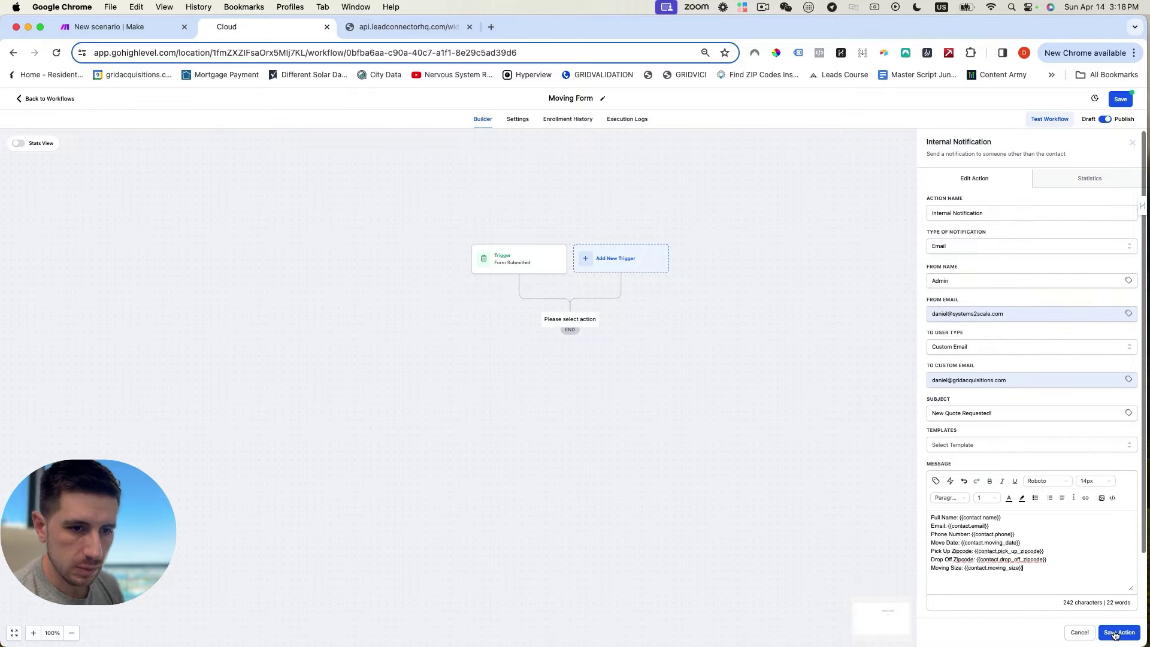
click(1117, 632)
Step: Add a Webhook action after the Internal Notification in the workflow
click(570, 363)
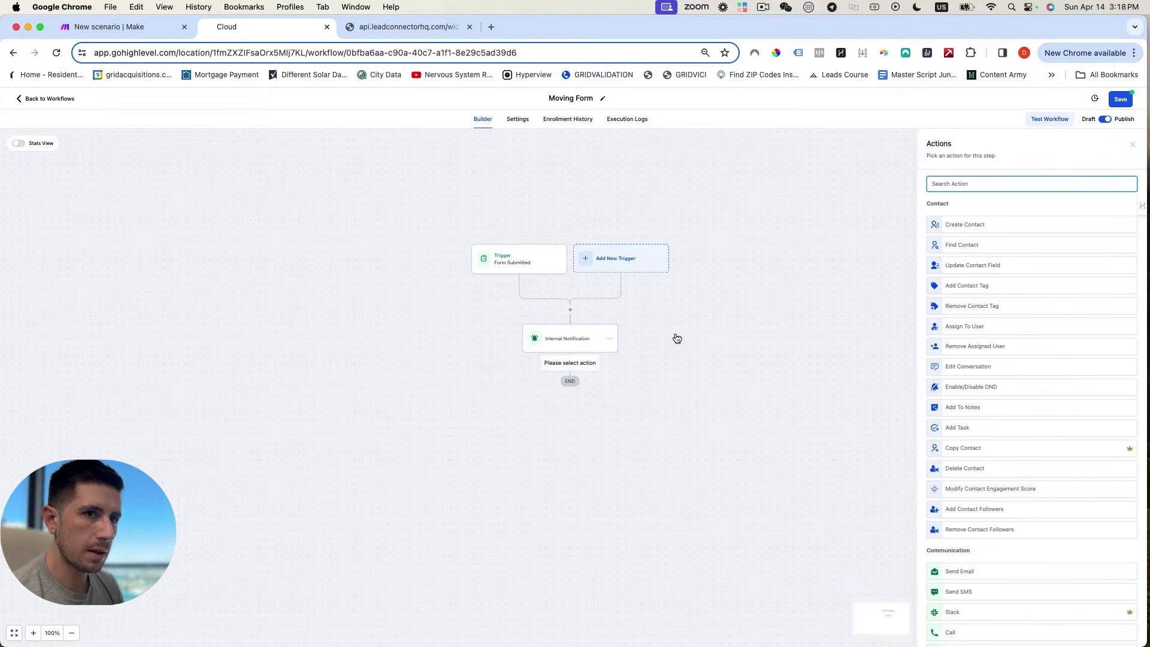
text(webhook)
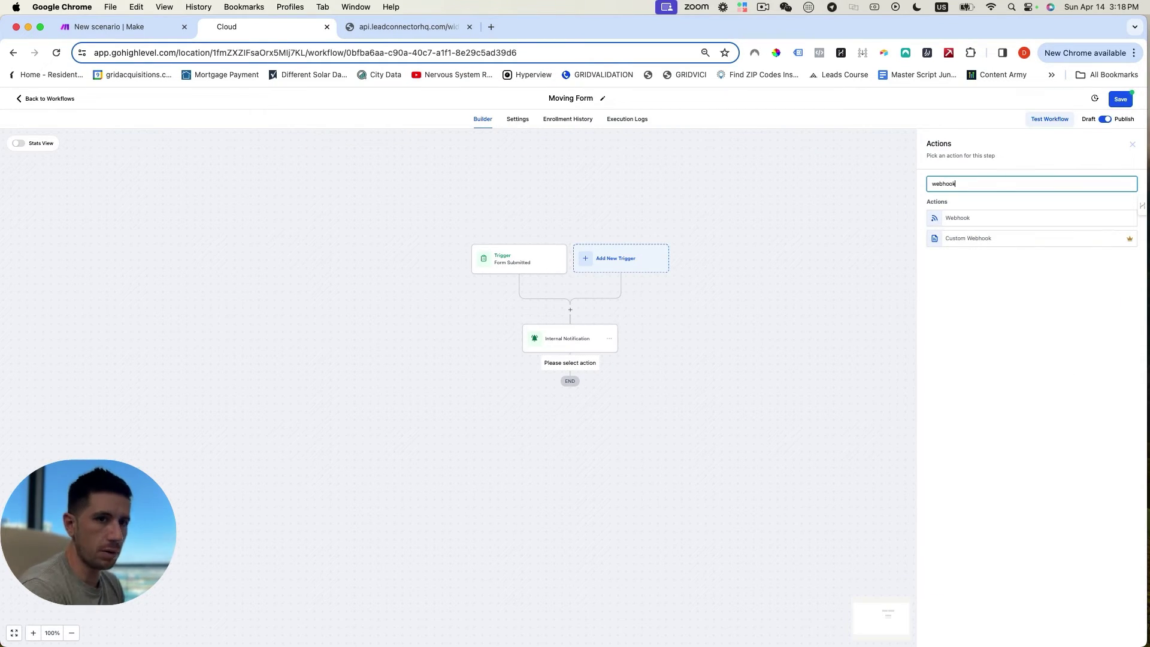
click(977, 217)
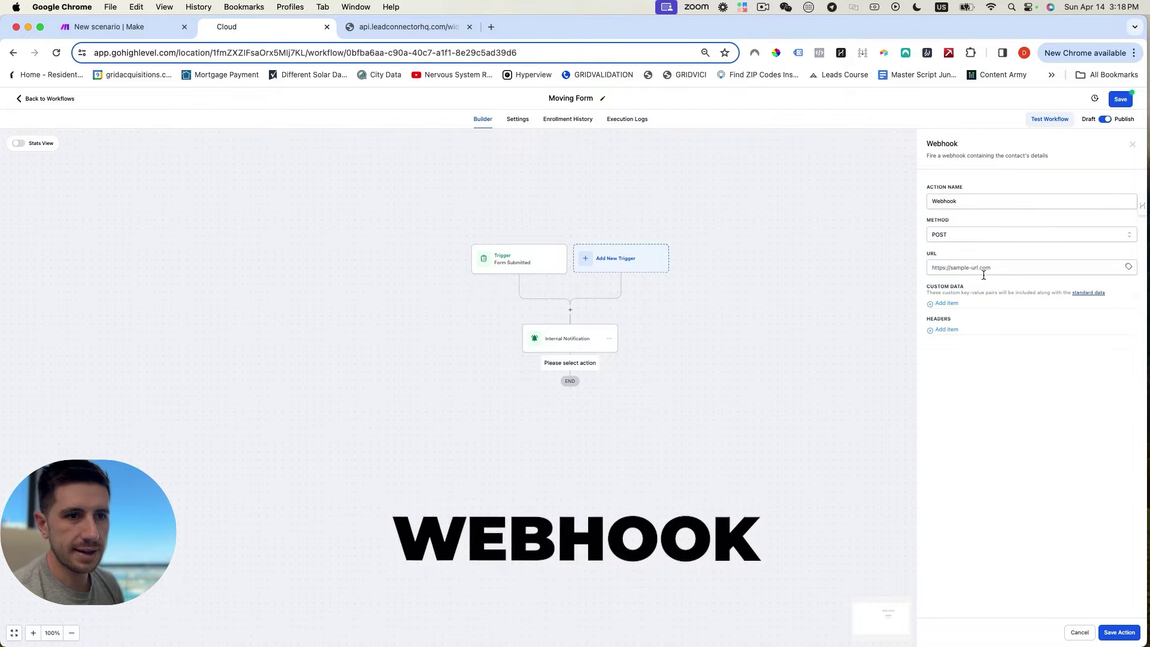
Step: Switch to the Make scenario, add a custom webhook trigger, and create its webhook with the name "Sandbox Test"
click(111, 27)
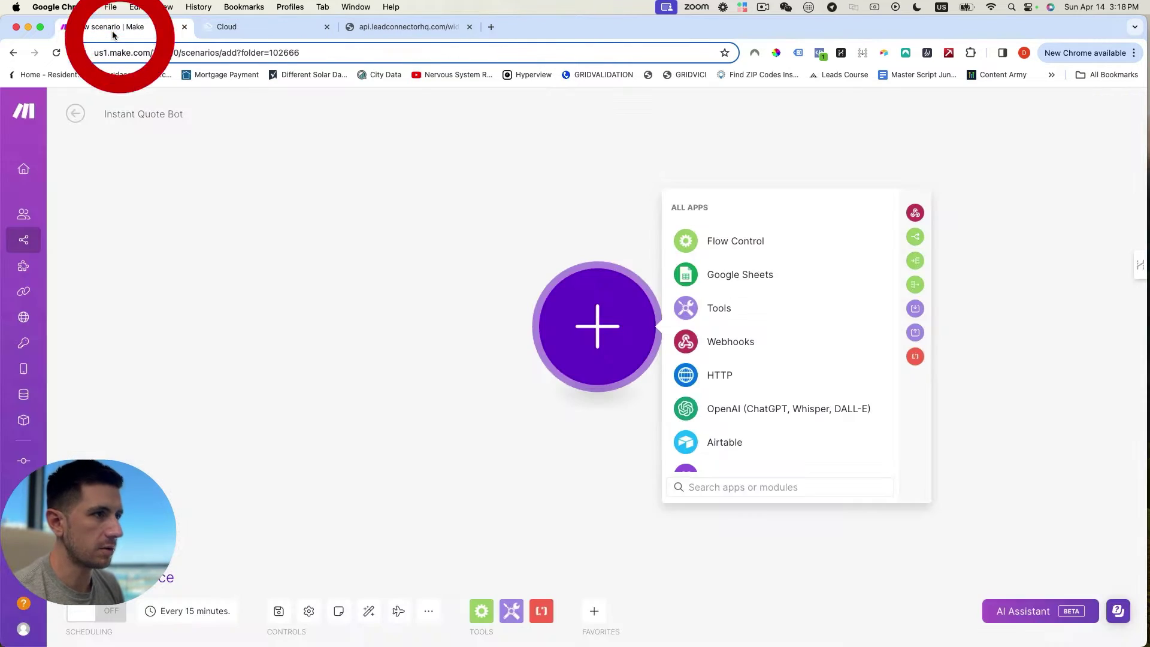
click(700, 341)
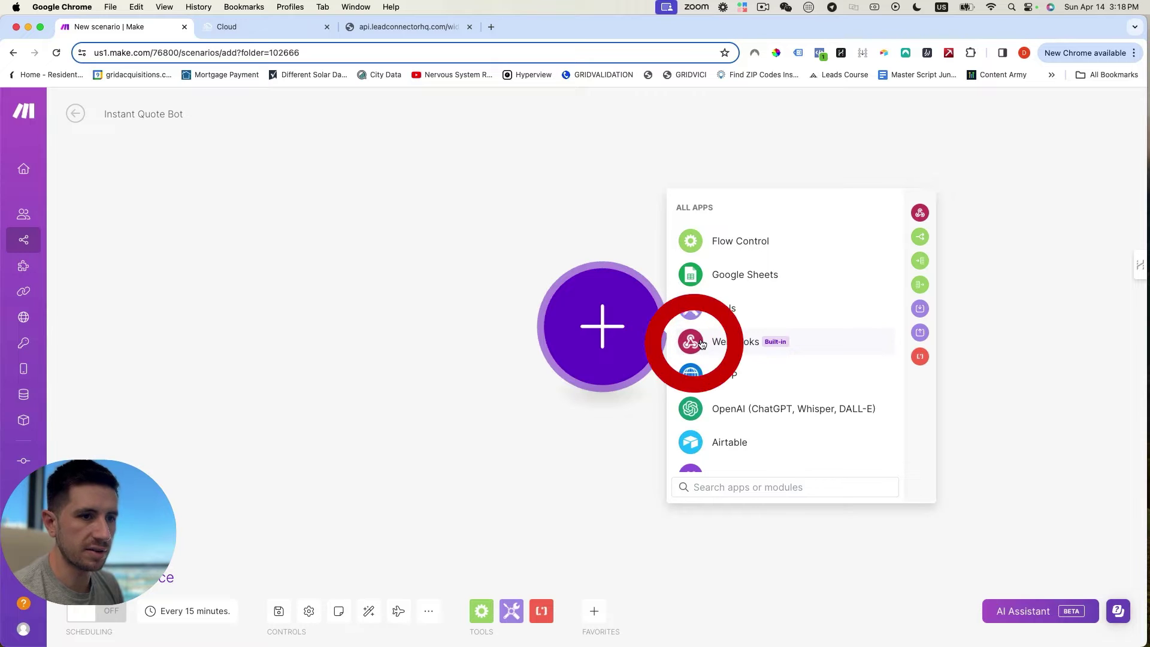
click(694, 343)
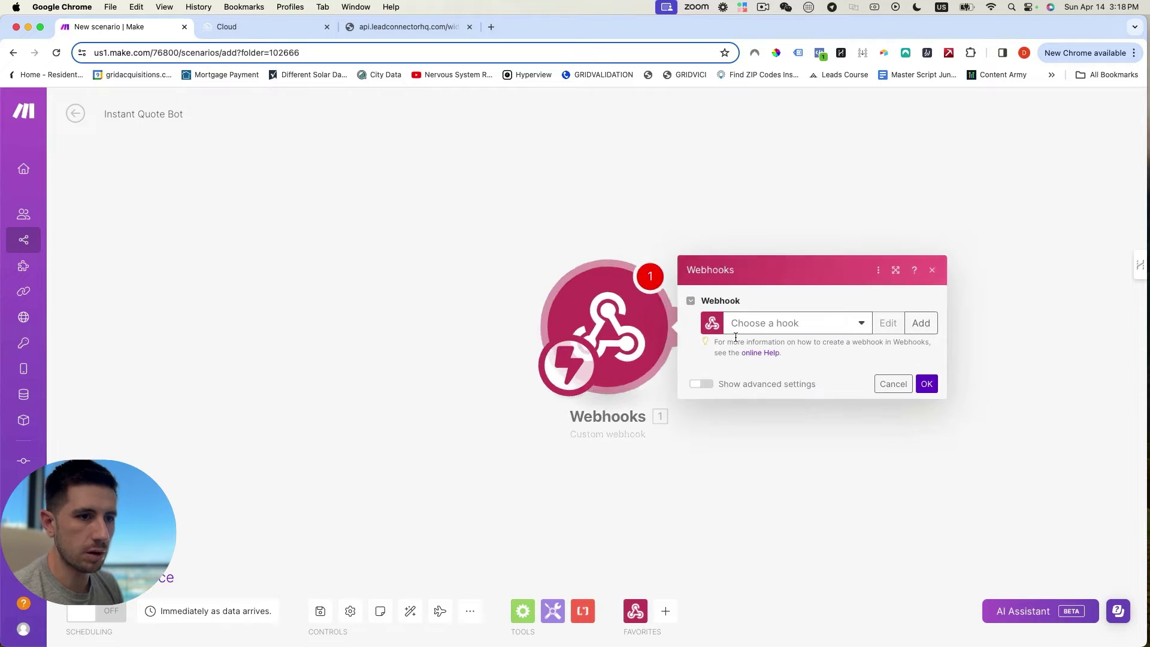
click(740, 326)
click(920, 322)
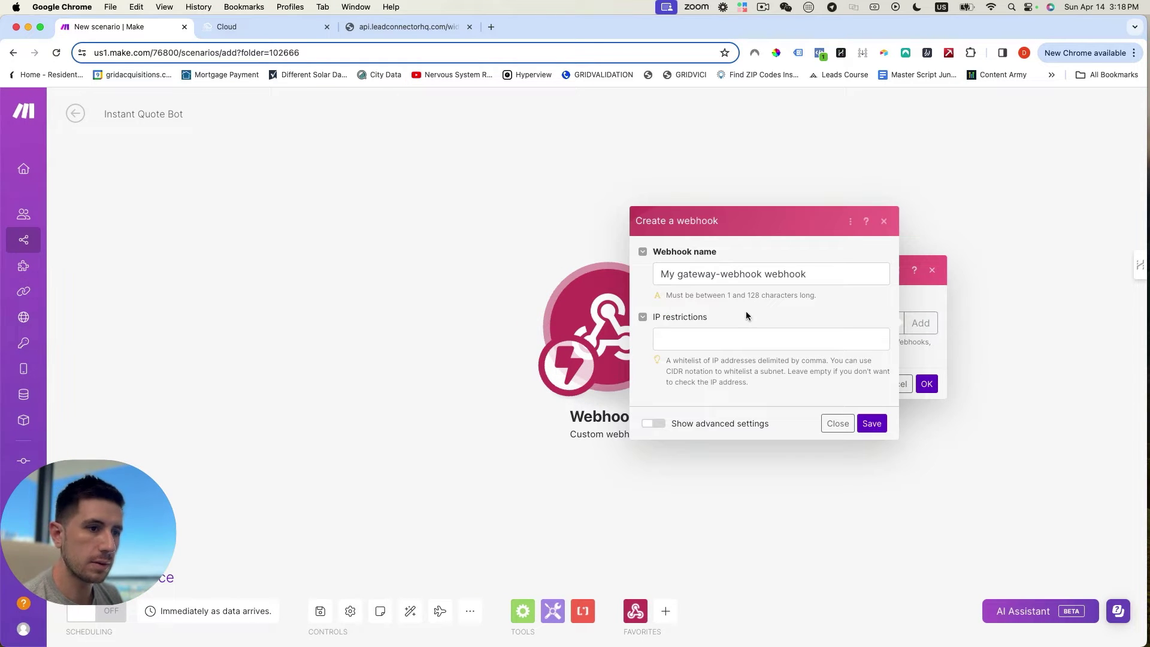
text(Sandbox Test)
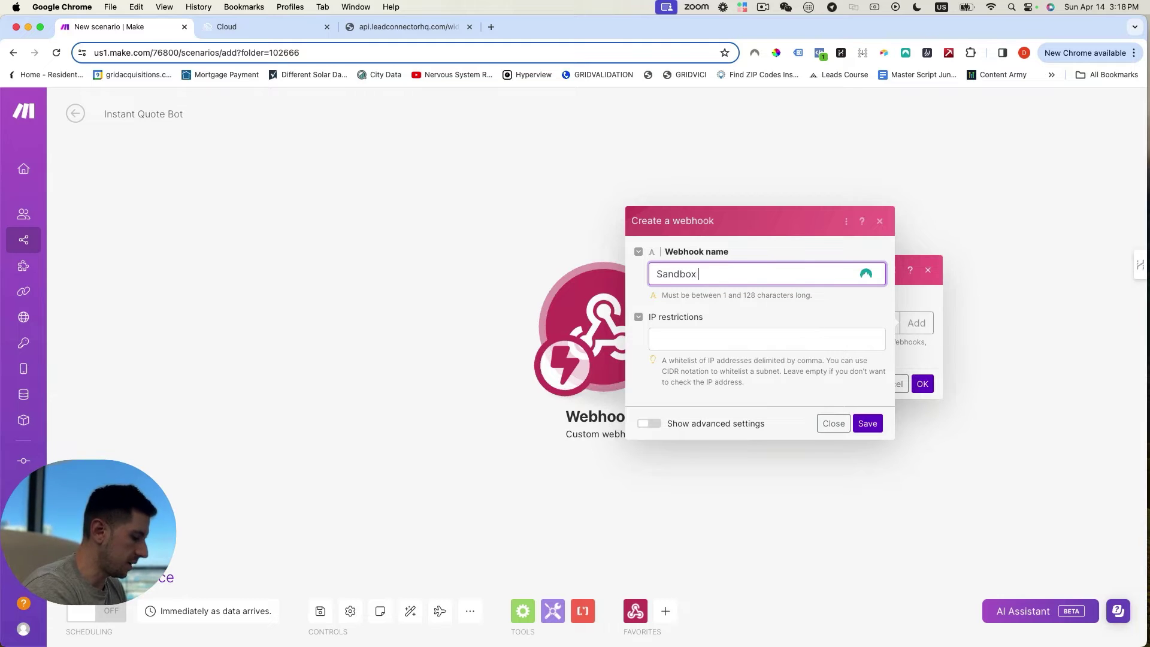
click(868, 424)
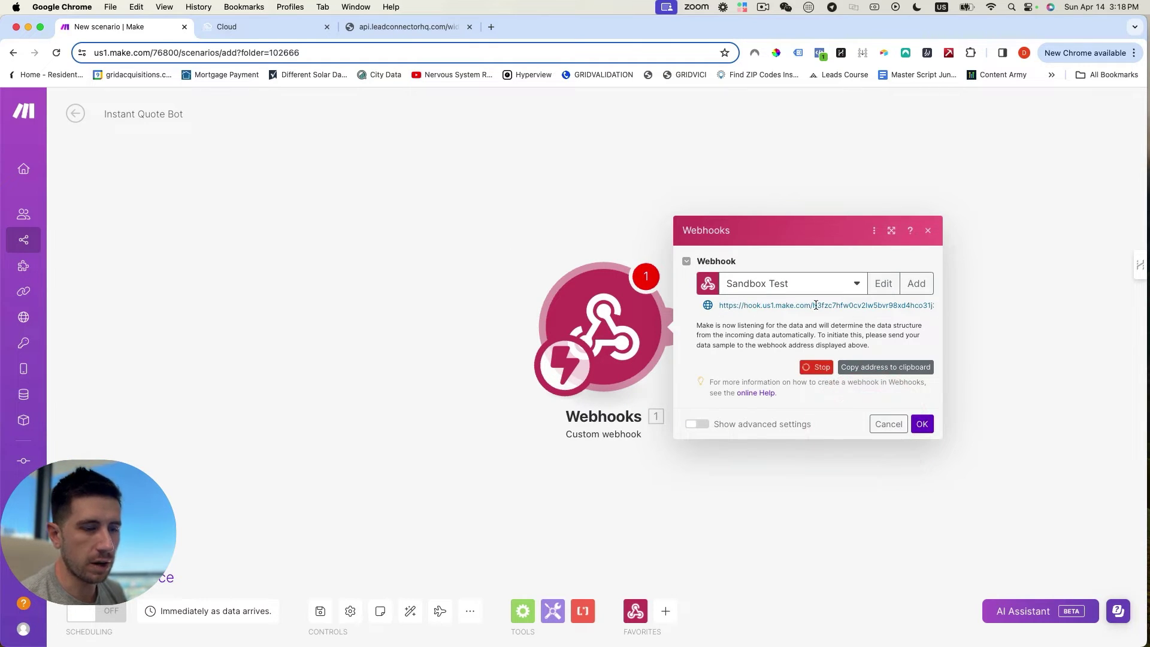
Step: Copy the Sandbox Test webhook address into the GoHighLevel Webhook action's URL, then save the action and the workflow
click(881, 372)
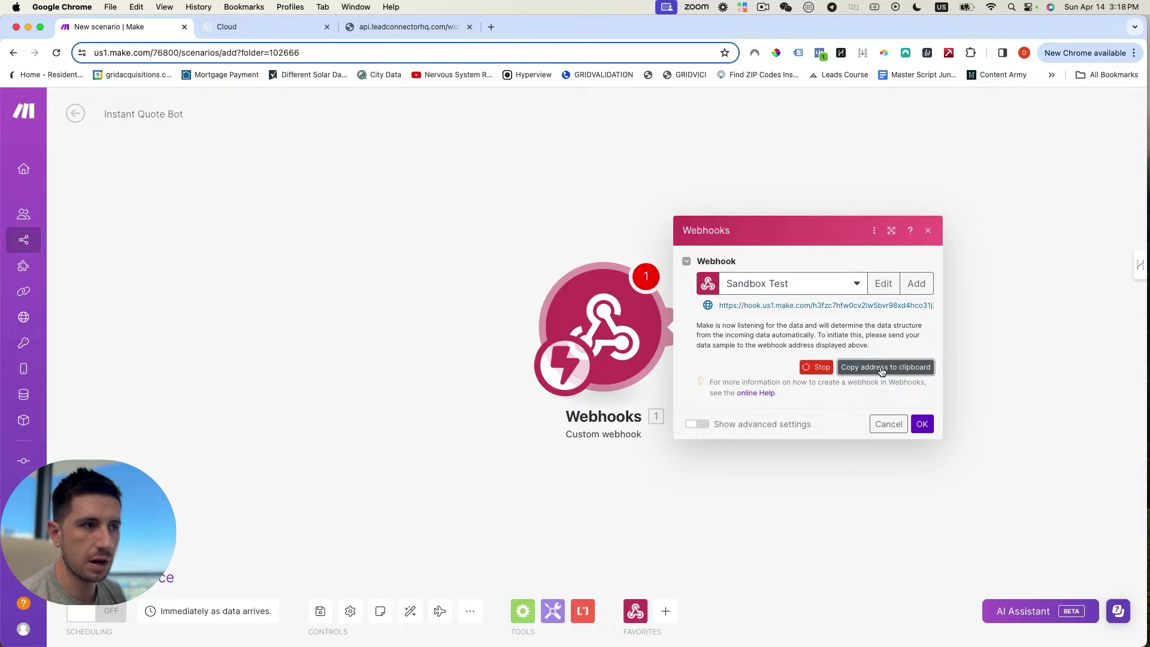
click(251, 29)
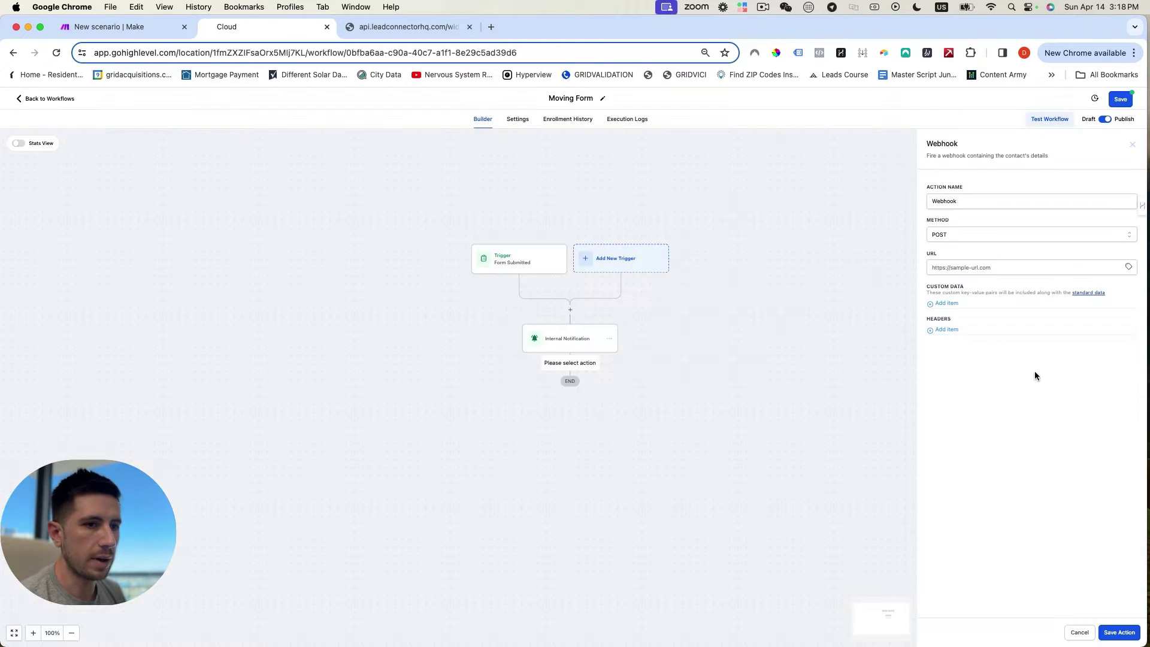
click(969, 264)
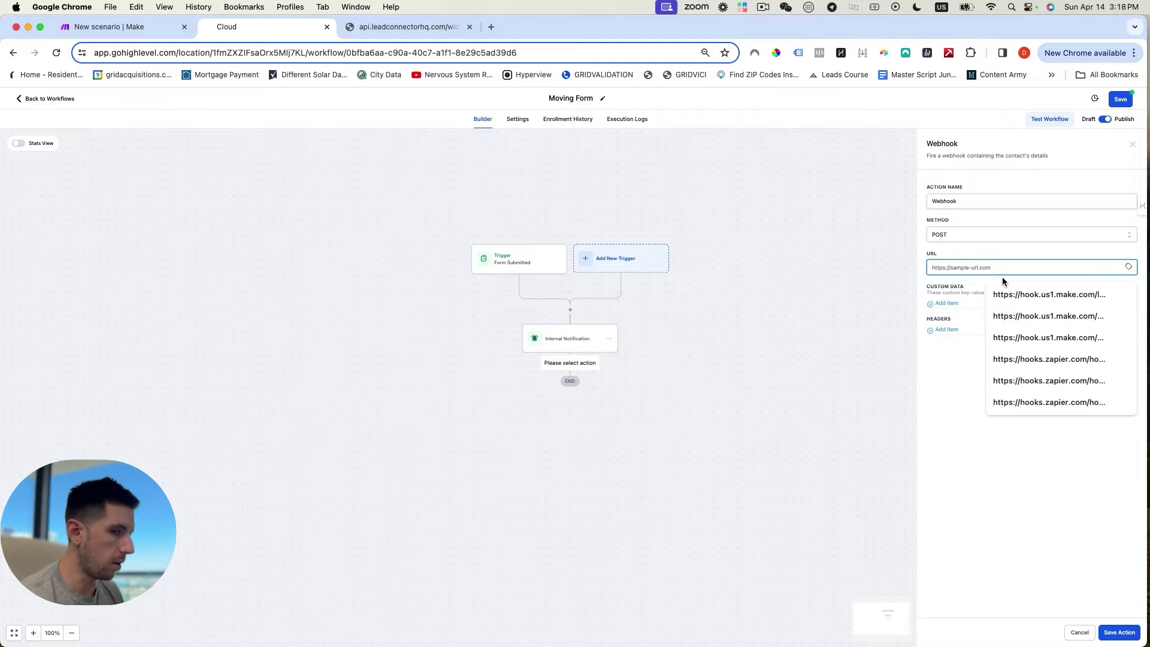
key(super+v)
click(1119, 632)
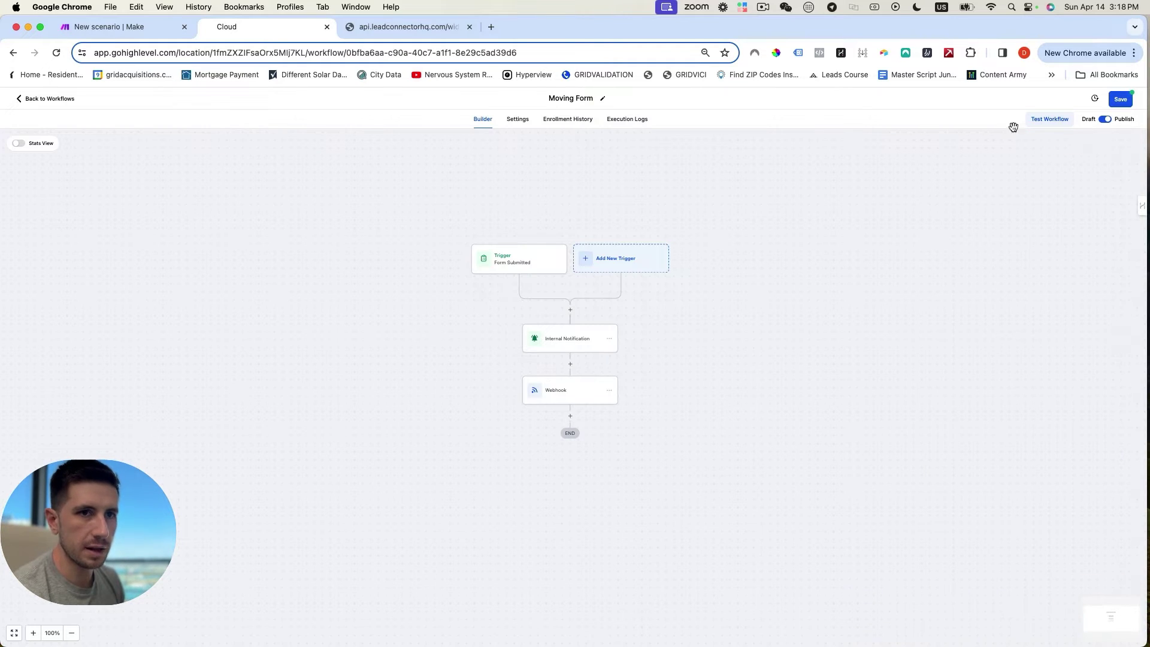
click(1120, 99)
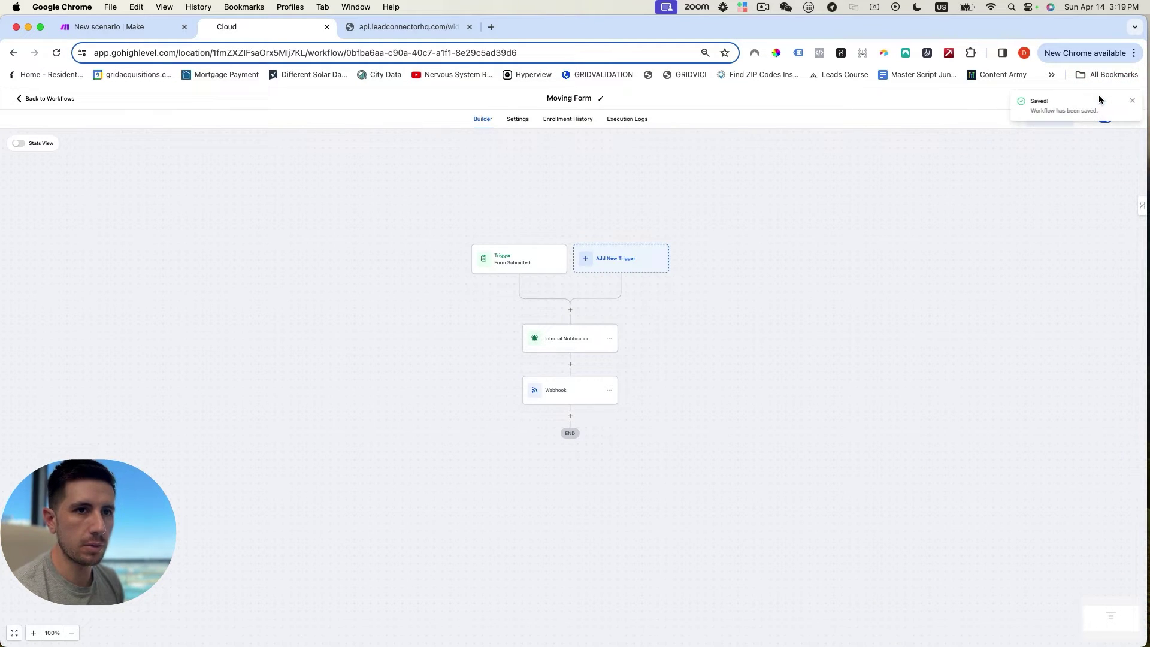
Step: In the live moving form, enter the test contact's first name, last name, email and phone
click(397, 26)
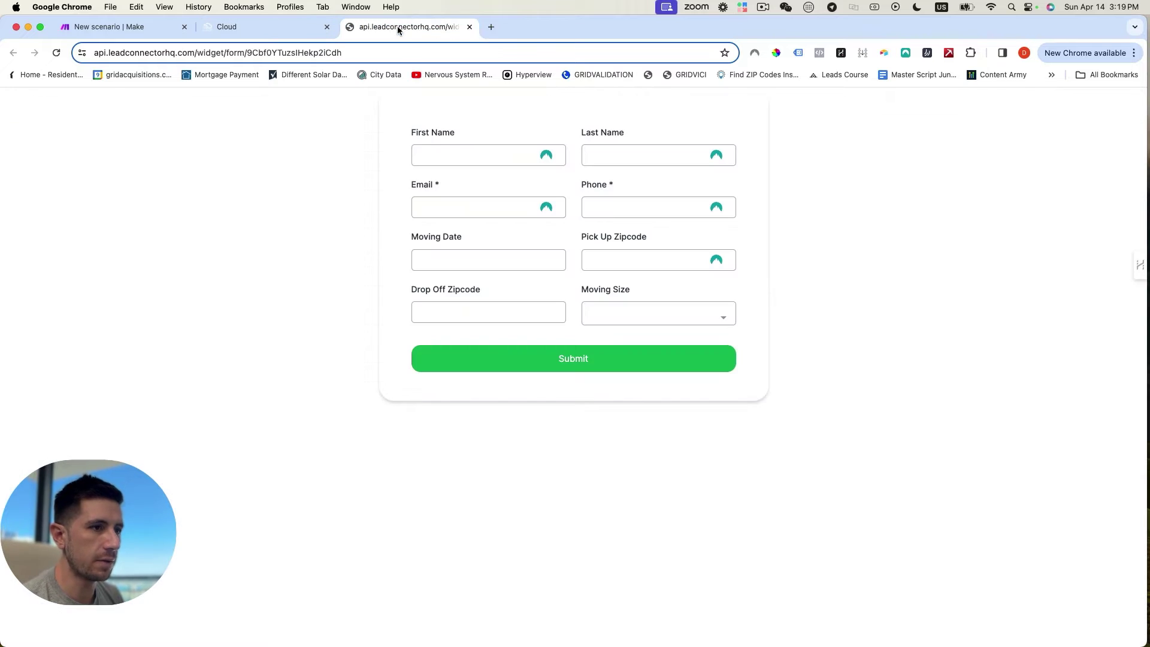
click(446, 150)
text(Daniel)
key(Tab)
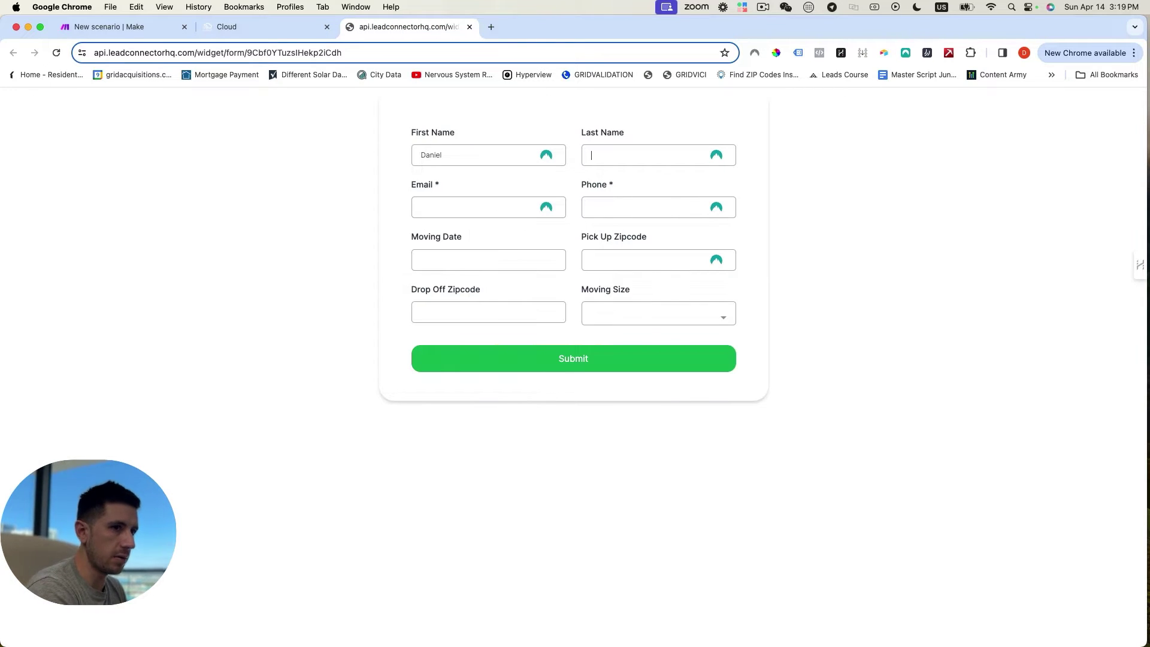
text(Fo)
key(Tab)
key(Down)
key(Return)
key(Tab)
Step: Set moving date 2024-04-13, pick up zipcode 33139, drop off zipcode 33132 and moving size 1 bedroom, and submit the form
key(Tab)
click(539, 386)
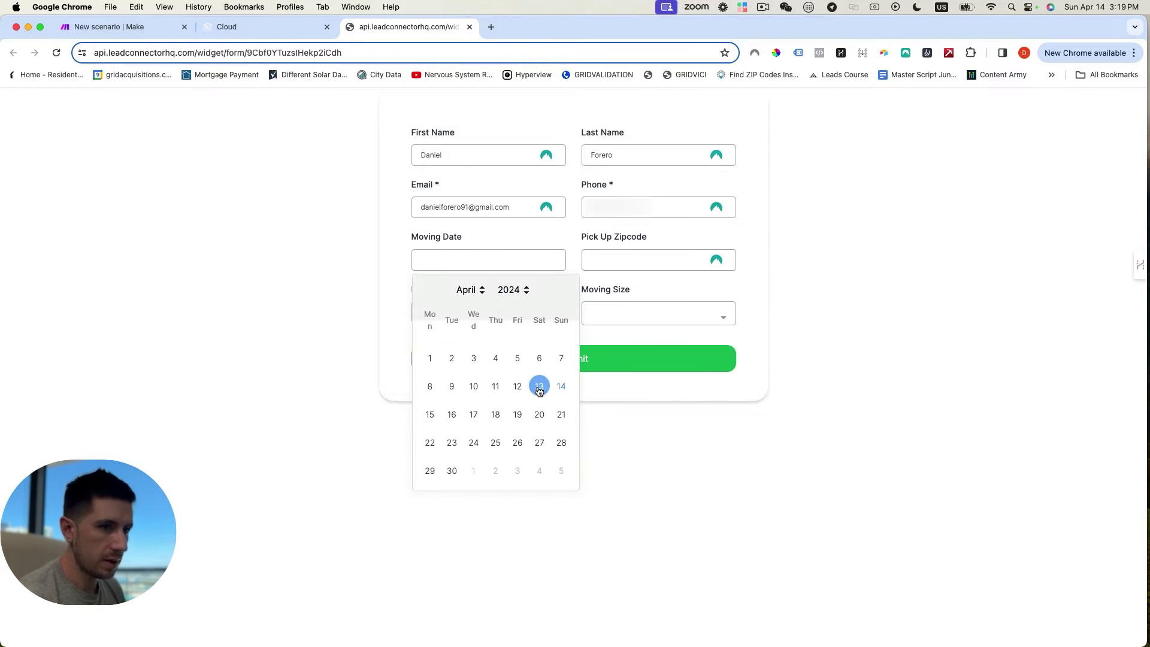
click(618, 255)
text(33139)
key(Tab)
text(33132)
key(Tab)
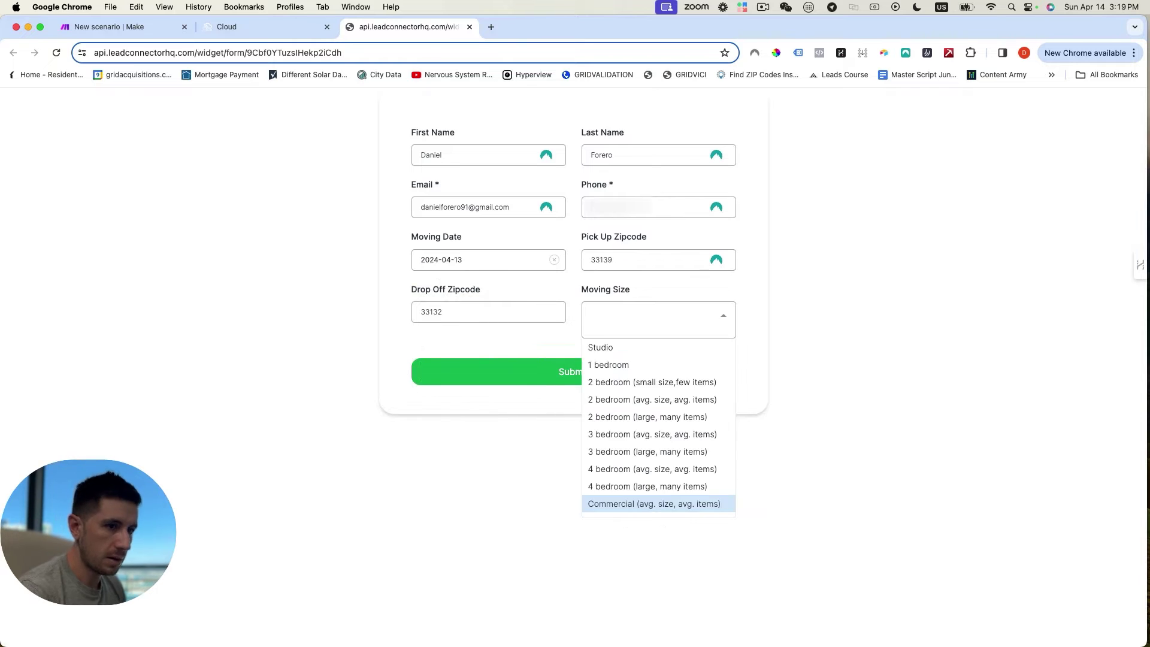
click(612, 367)
click(565, 367)
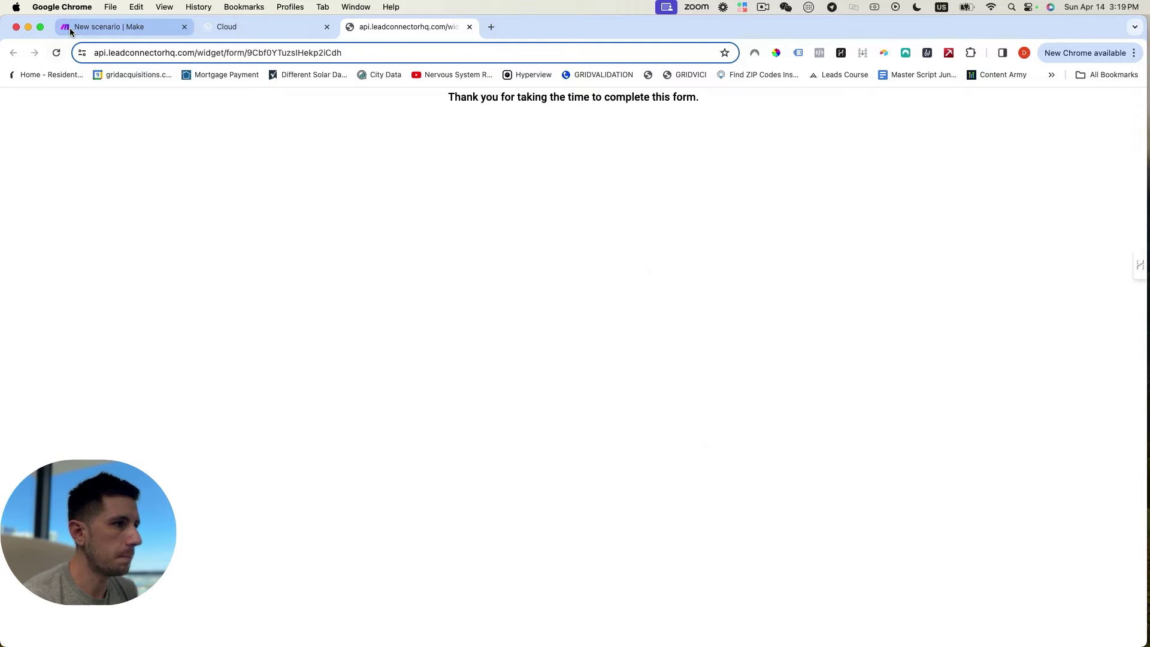
Step: Return to the Make scenario, accept the Sandbox Test webhook settings, and move the Webhooks module to the canvas's left side
click(108, 26)
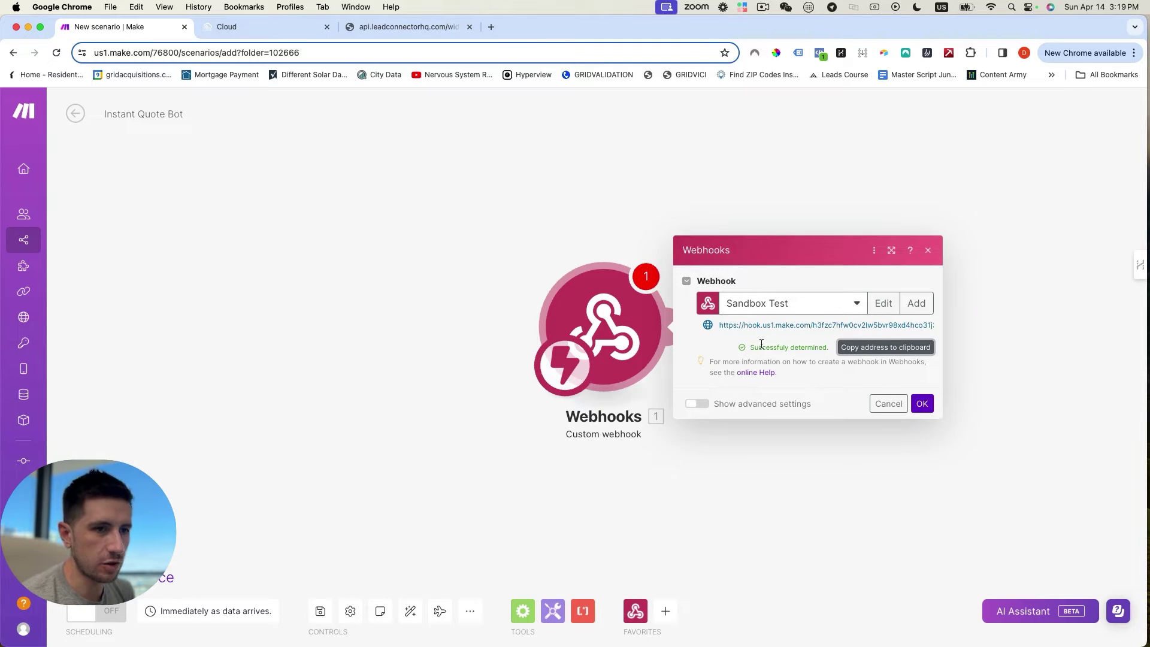
click(921, 405)
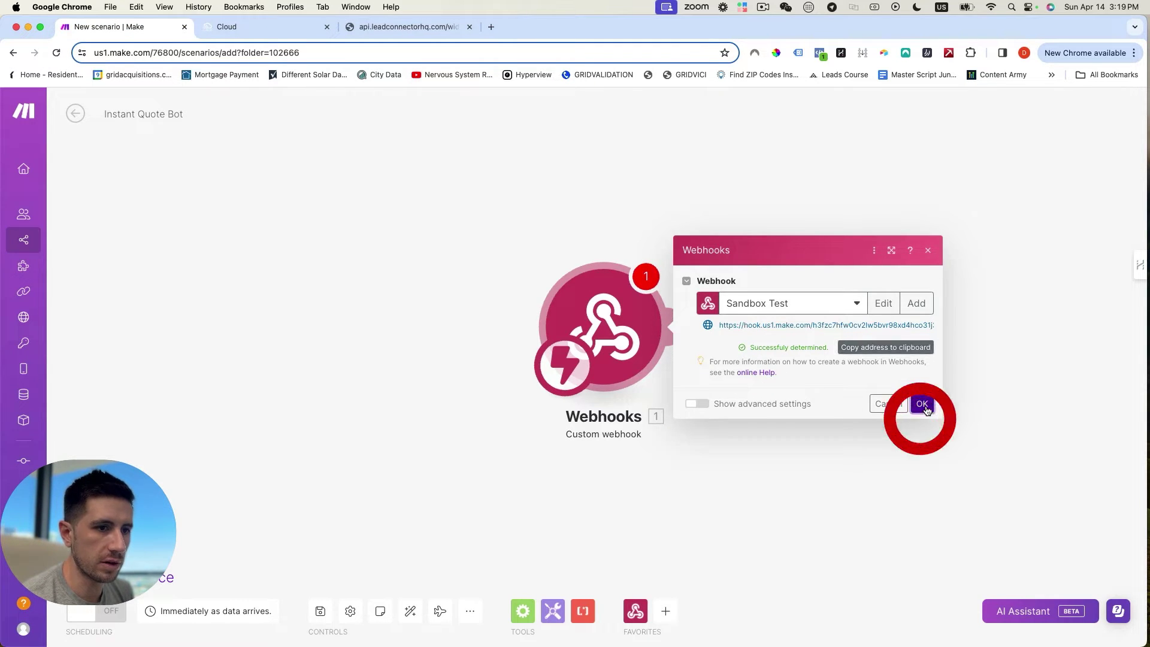
drag(665, 342, 228, 329)
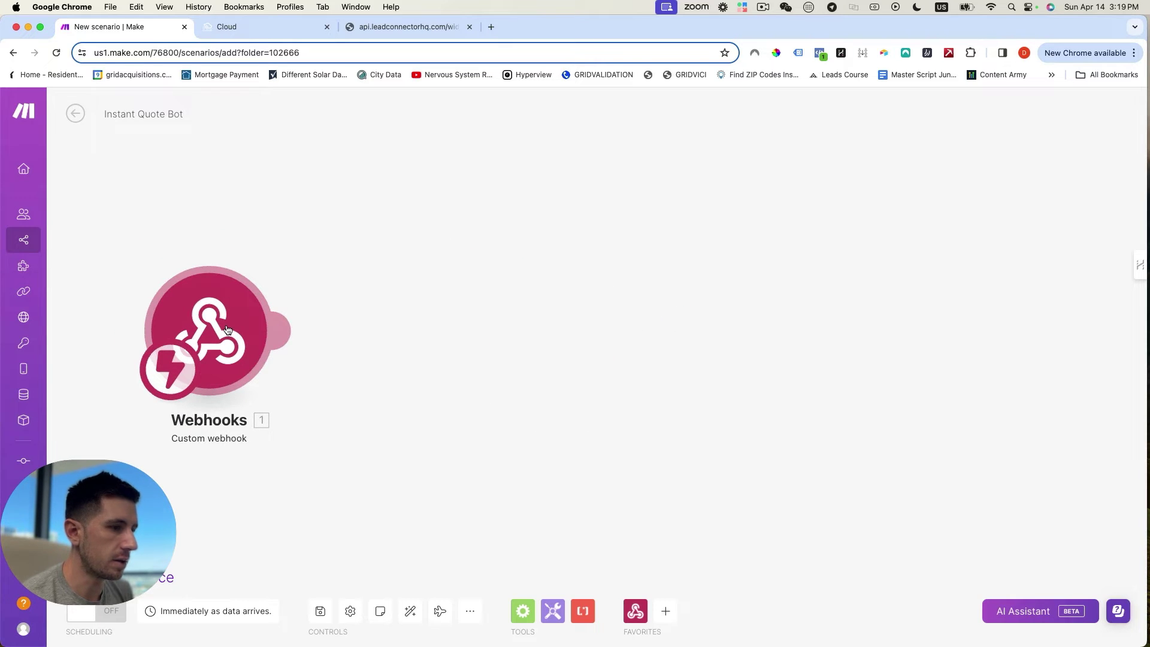
Step: Add an OpenAI Create a Completion module after the webhook and set its model to gpt-4
click(286, 333)
scroll(575, 431, down, 2)
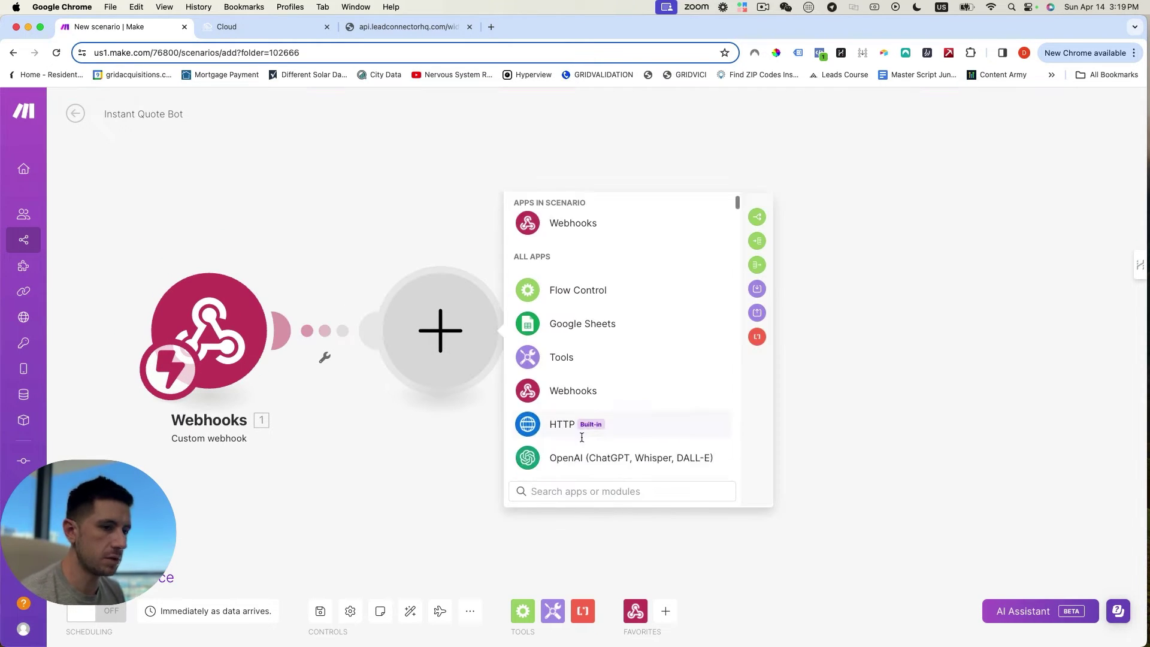
click(572, 395)
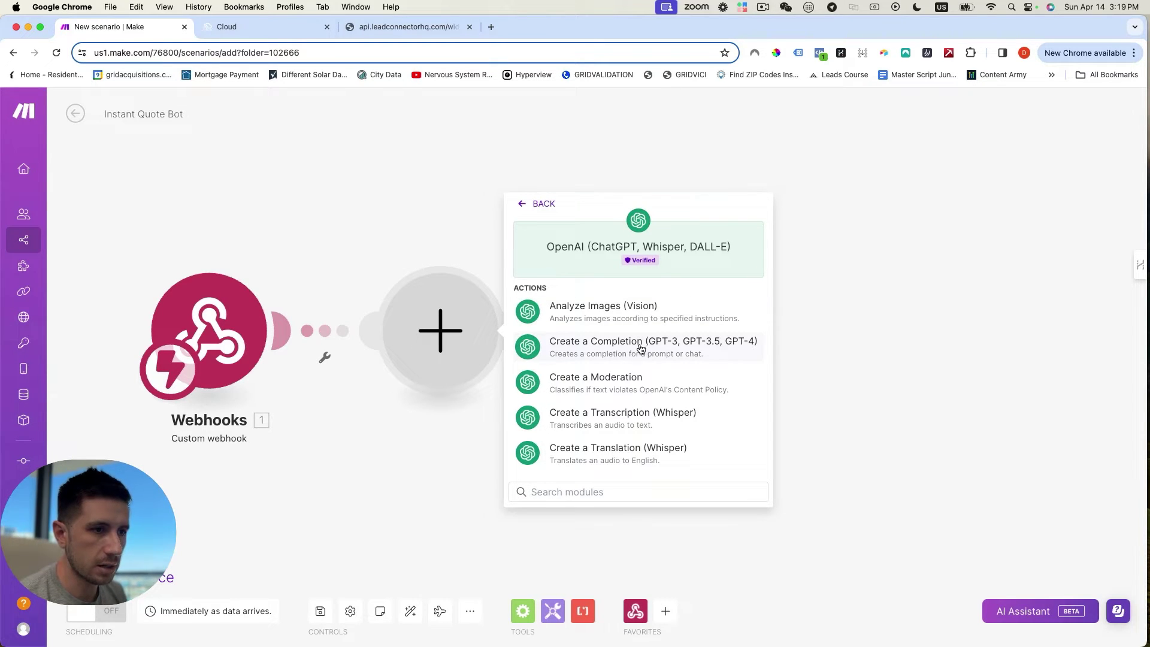
click(601, 354)
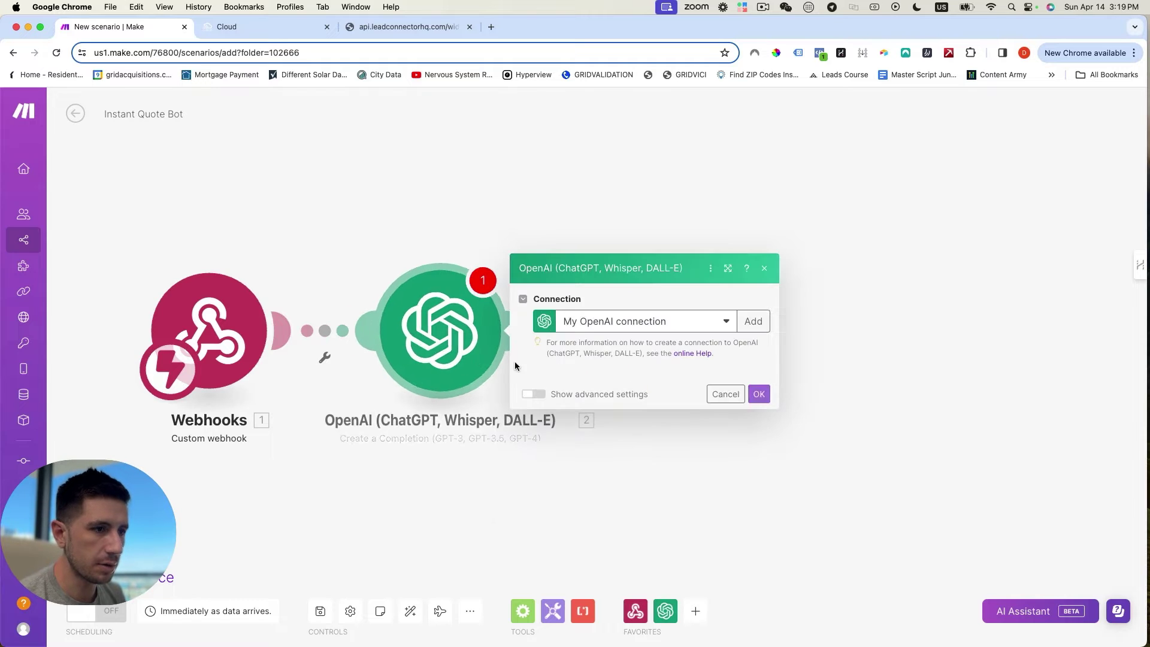
click(647, 310)
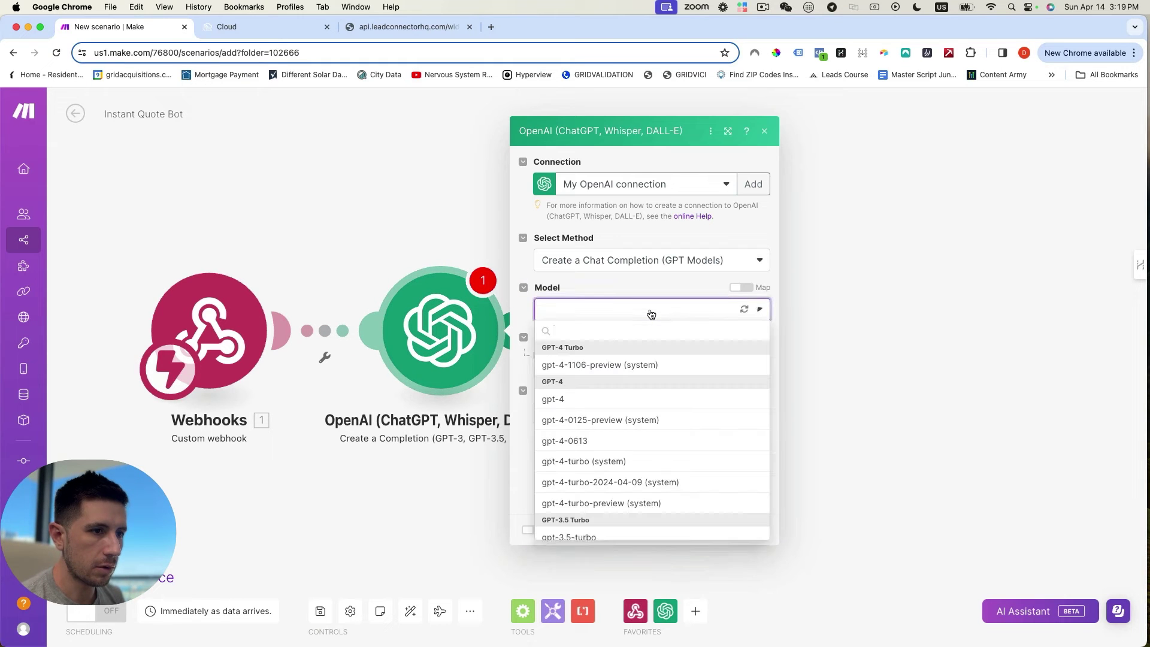
click(557, 401)
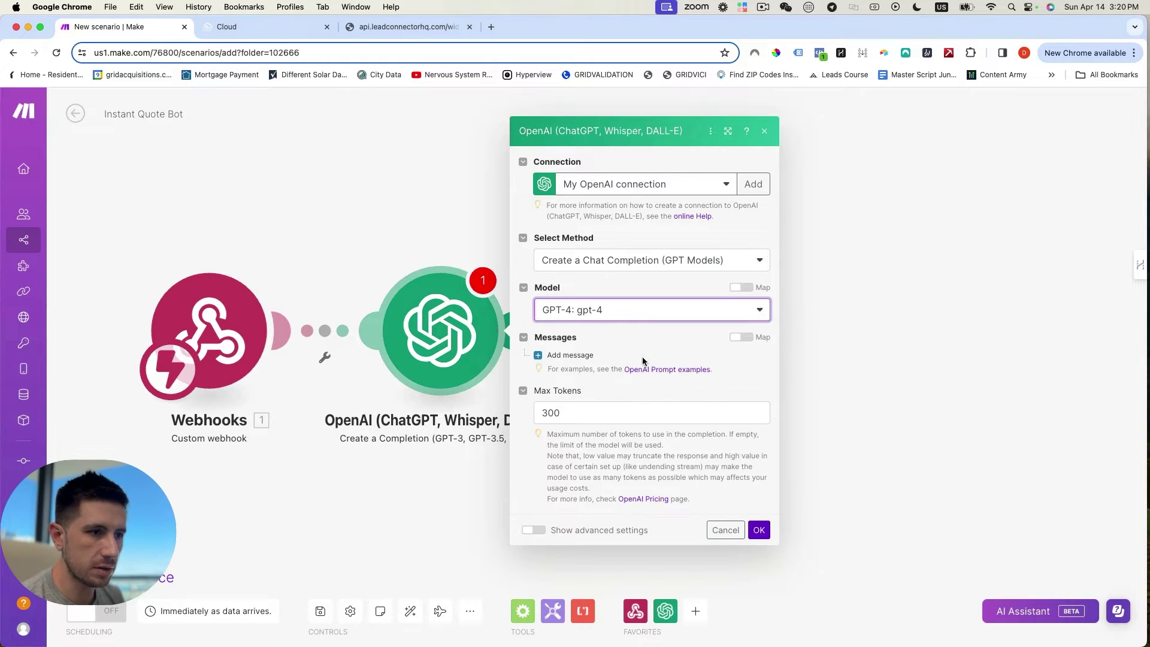
Step: Add a first message to the chat completion with role System and content "You're a smart email assistant"
click(537, 359)
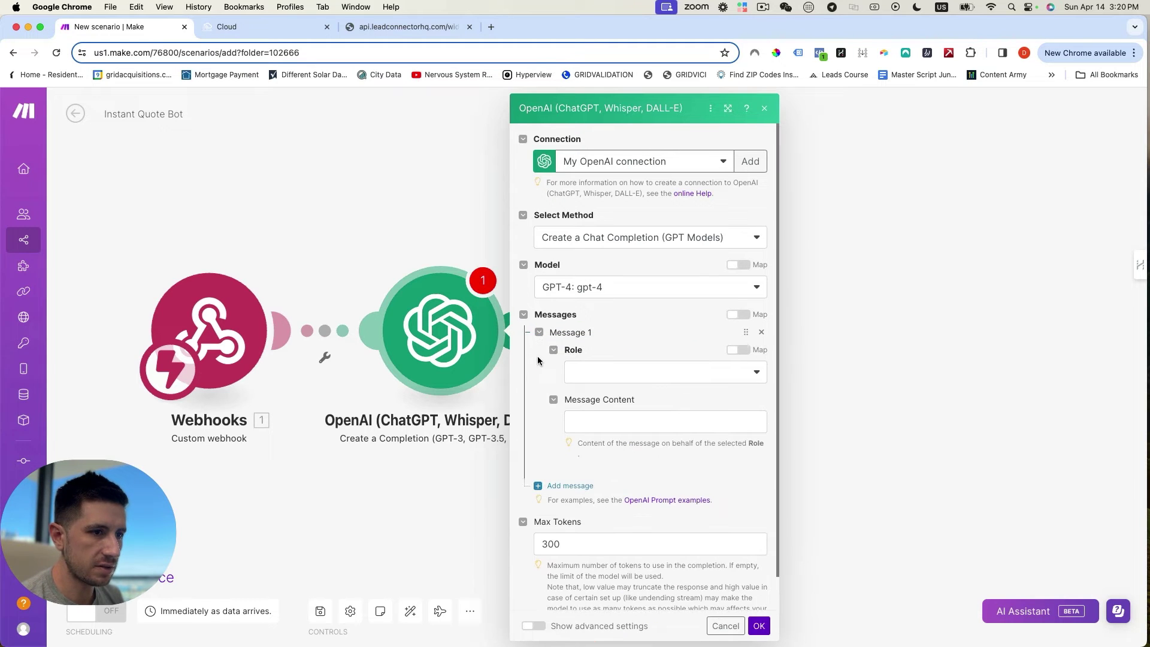
click(671, 374)
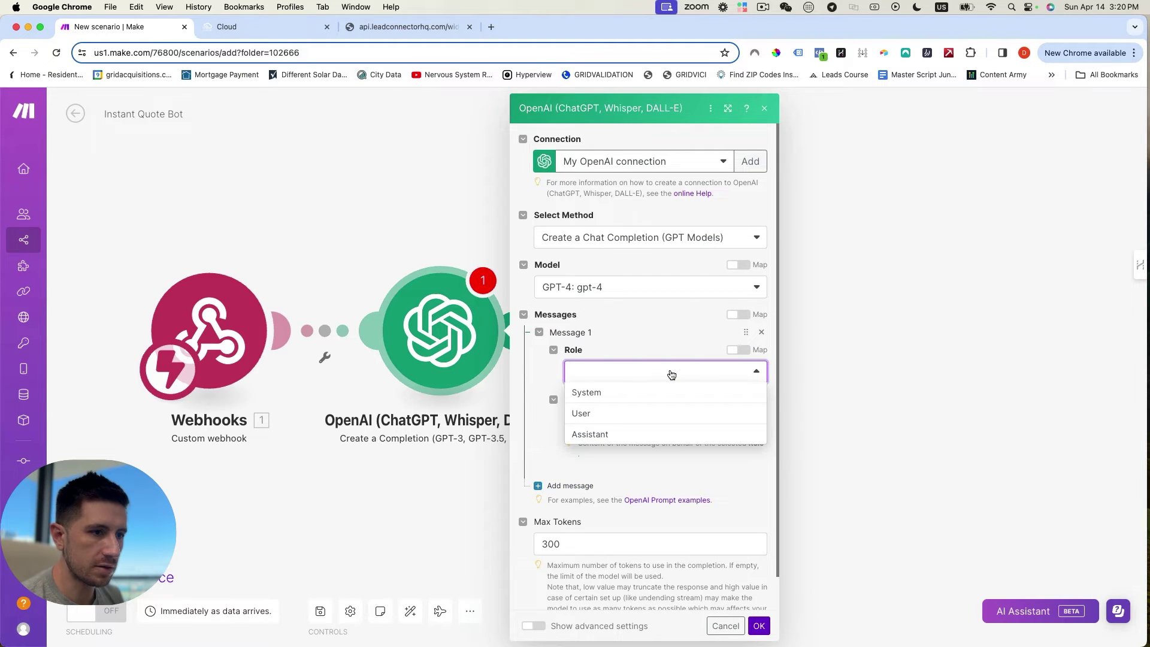
click(603, 396)
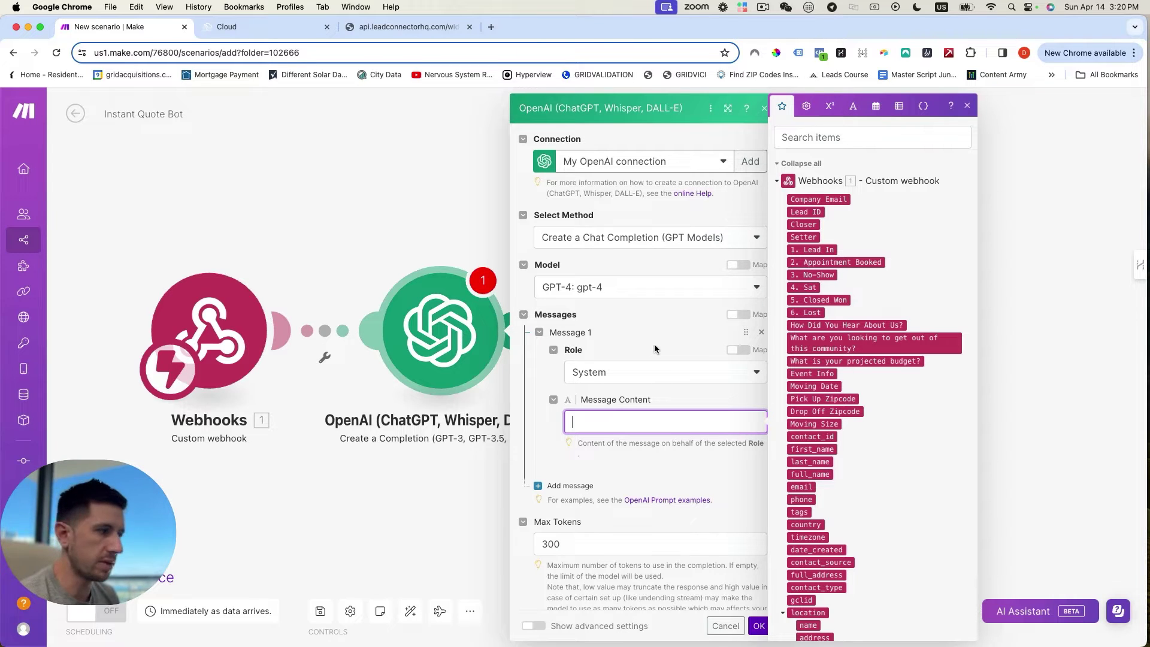
text(You)
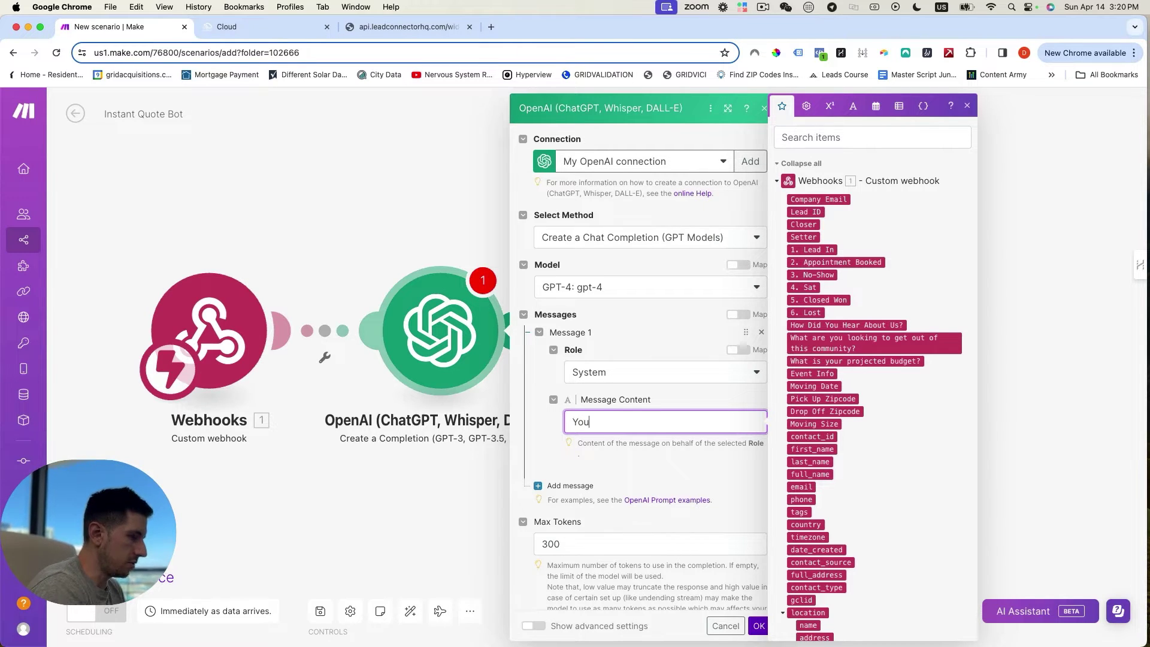
text('re a smart ema)
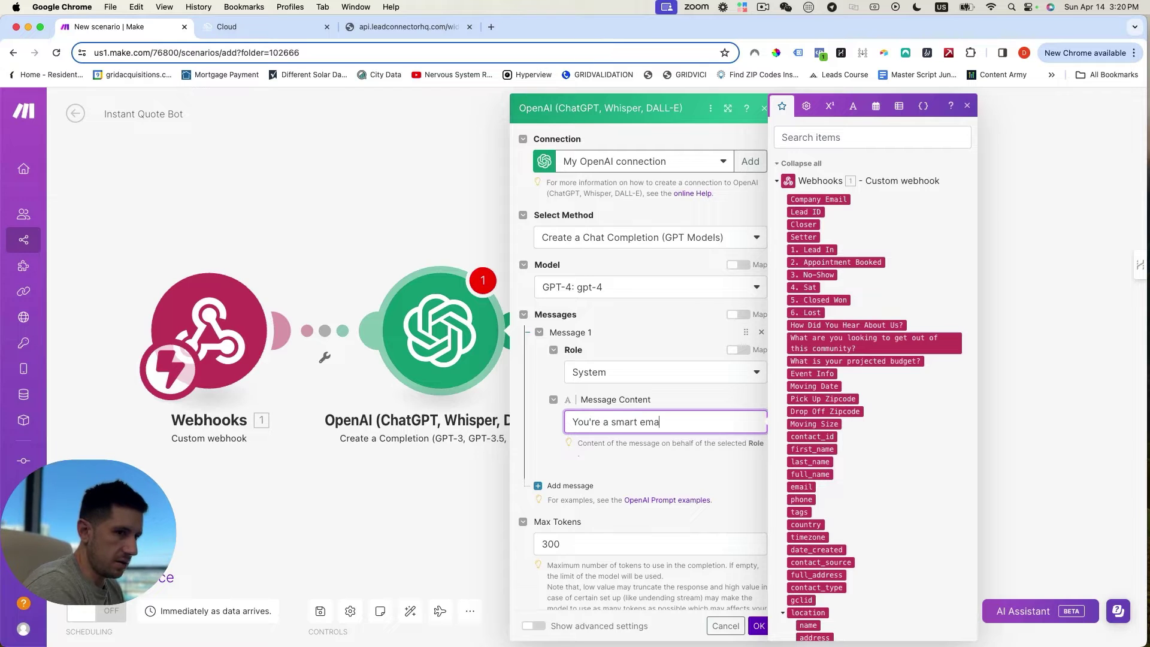
text(ssistant)
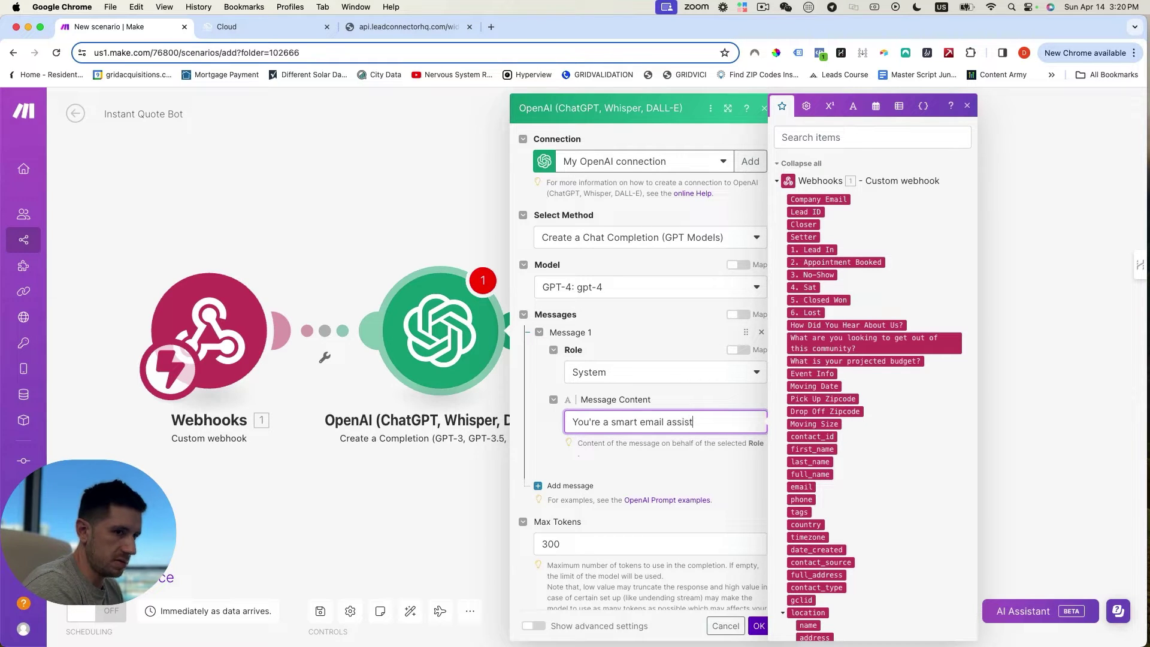
click(546, 443)
Step: Add a second message to the chat completion and set its role to User
click(569, 485)
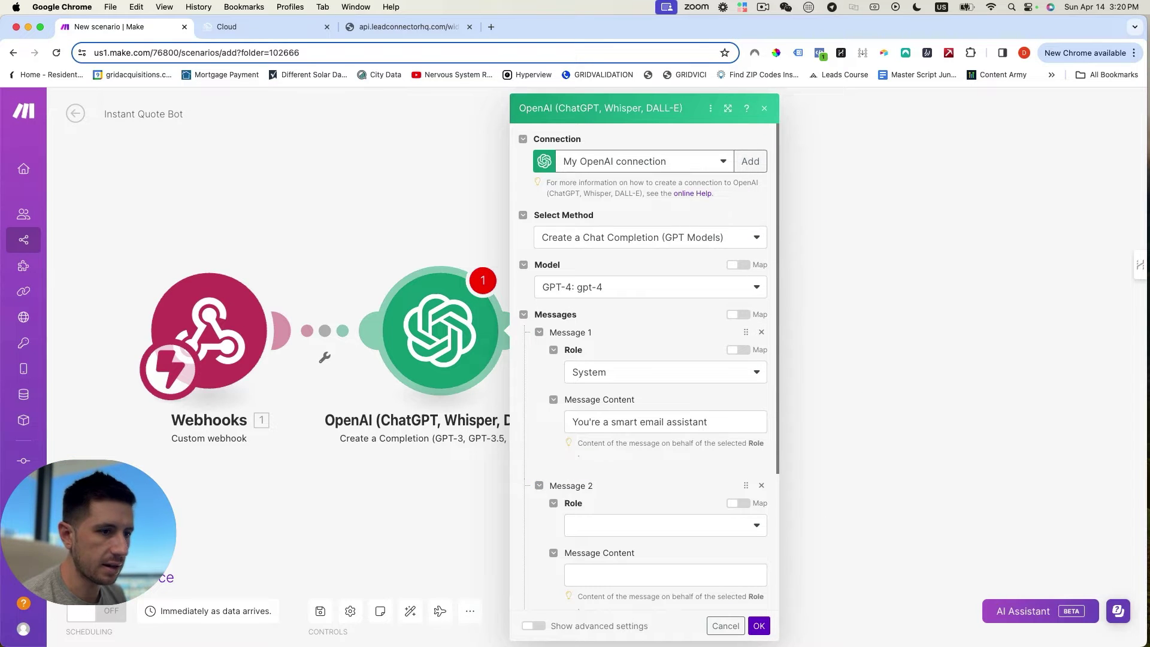
click(660, 525)
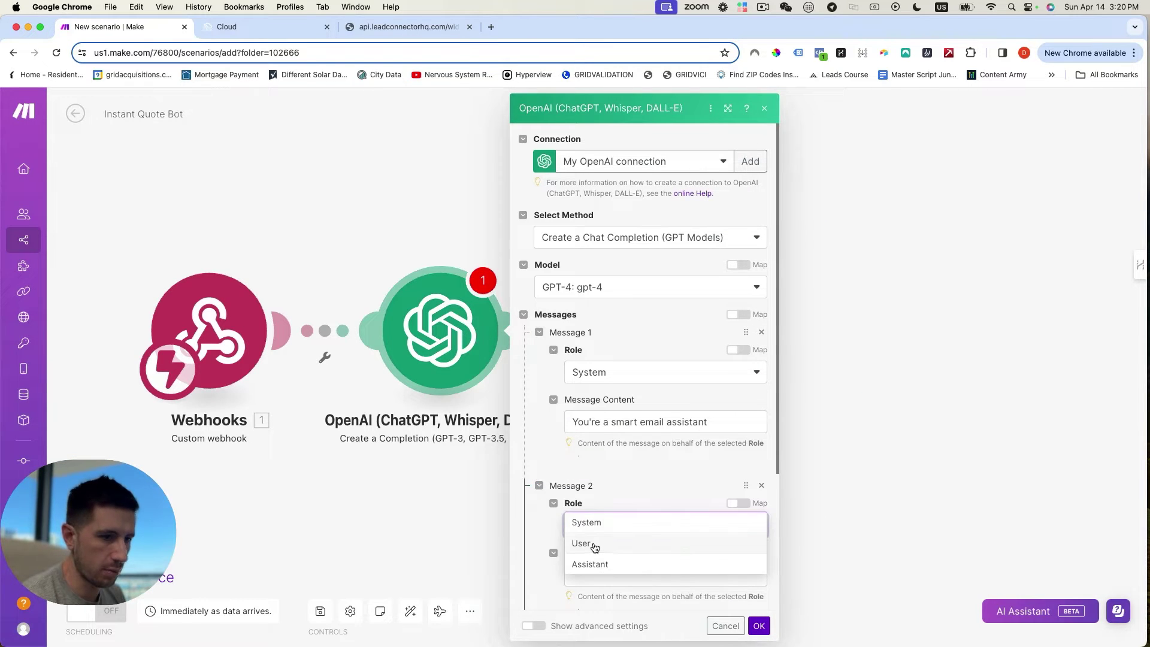
click(654, 544)
click(659, 575)
click(367, 574)
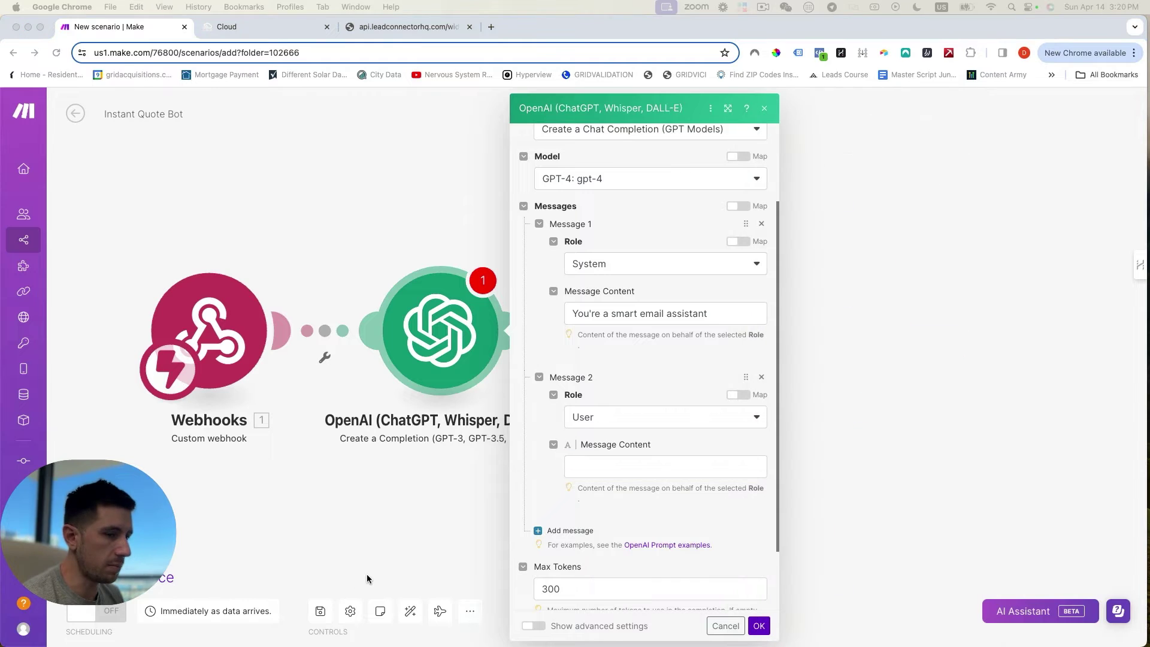
Step: Begin the second message's content with "You're monitoring inbound quote requests for a local moving comany. Your task"
click(615, 471)
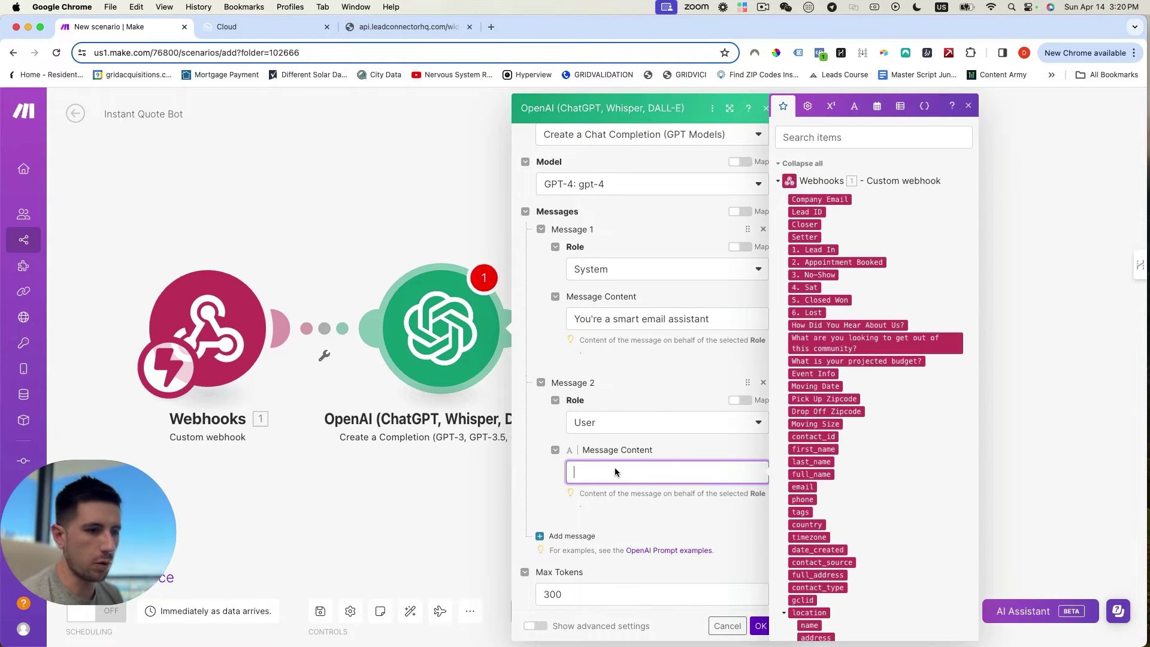
text(Yo)
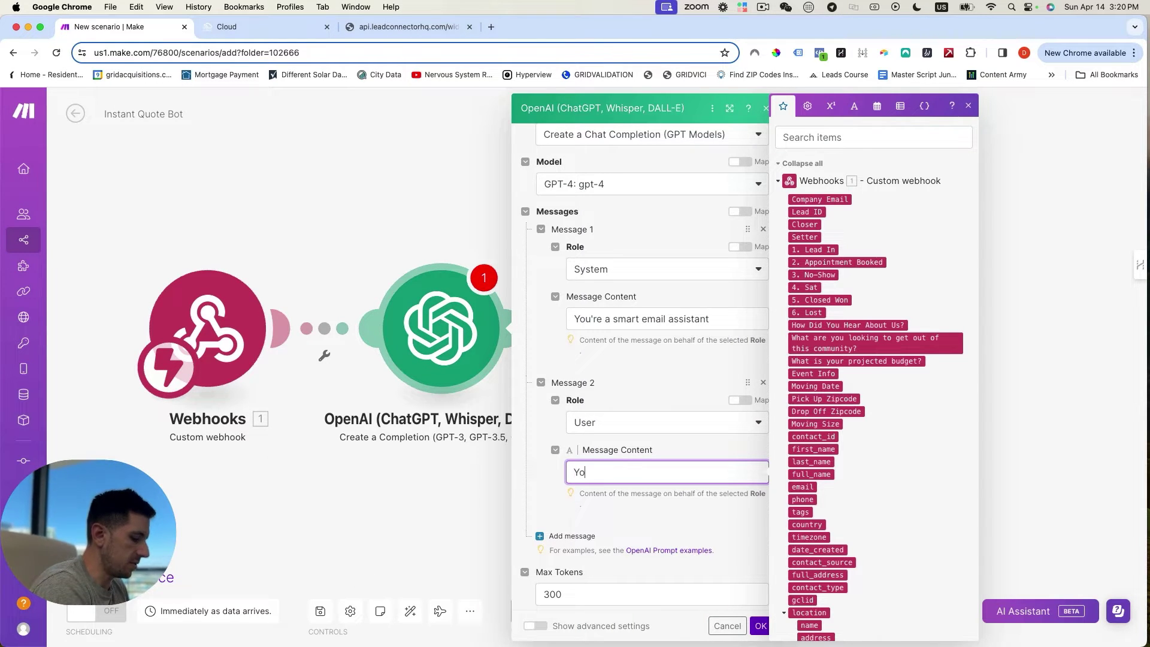
text(u're monitoring)
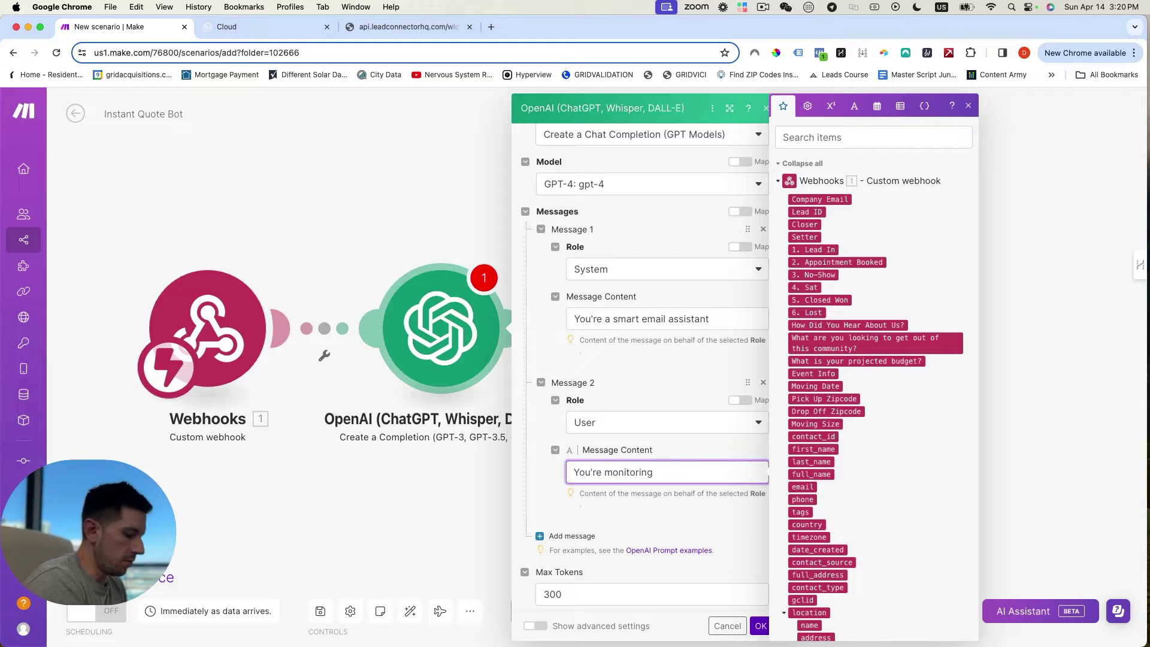
text( inbound)
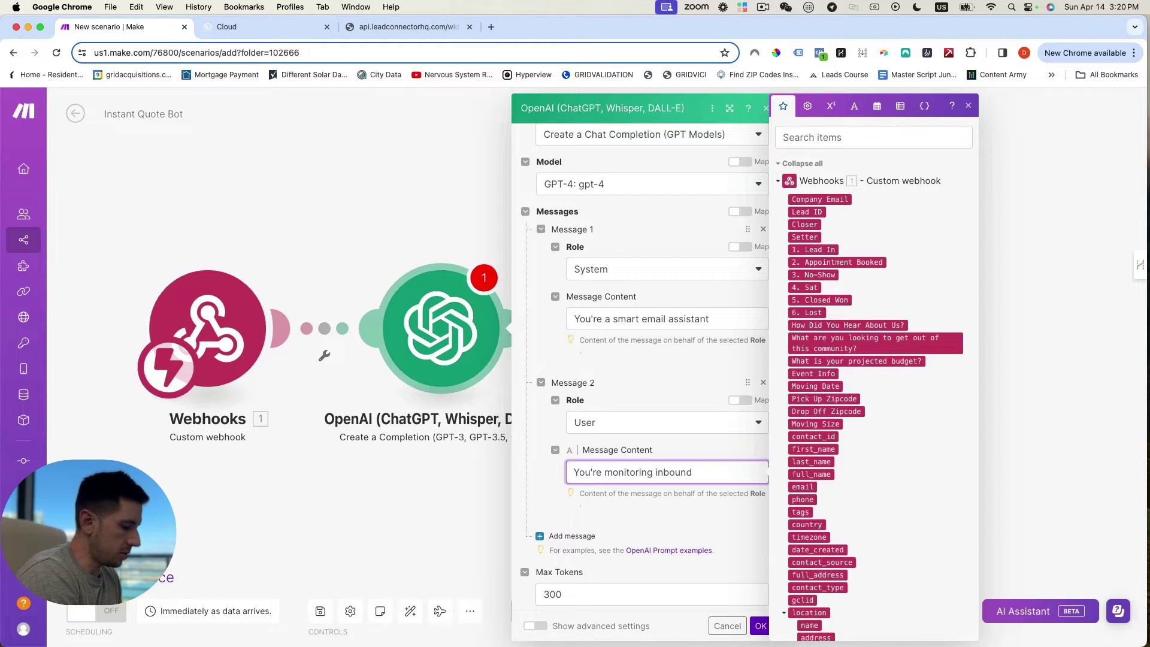
text( quote request)
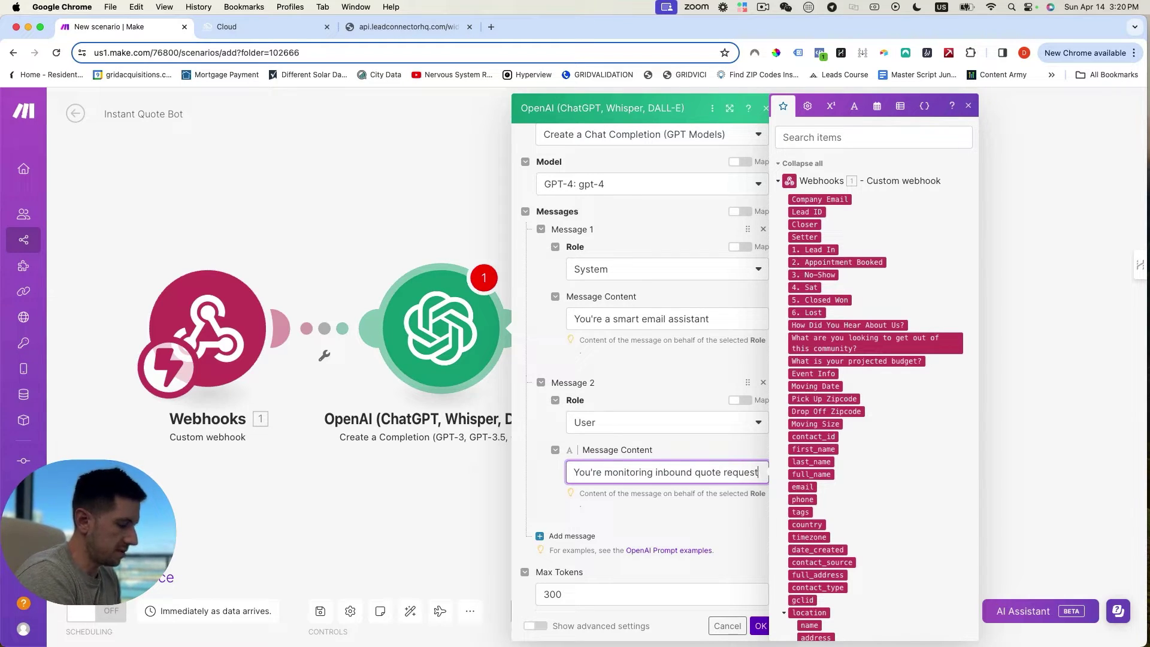
text(s for a local)
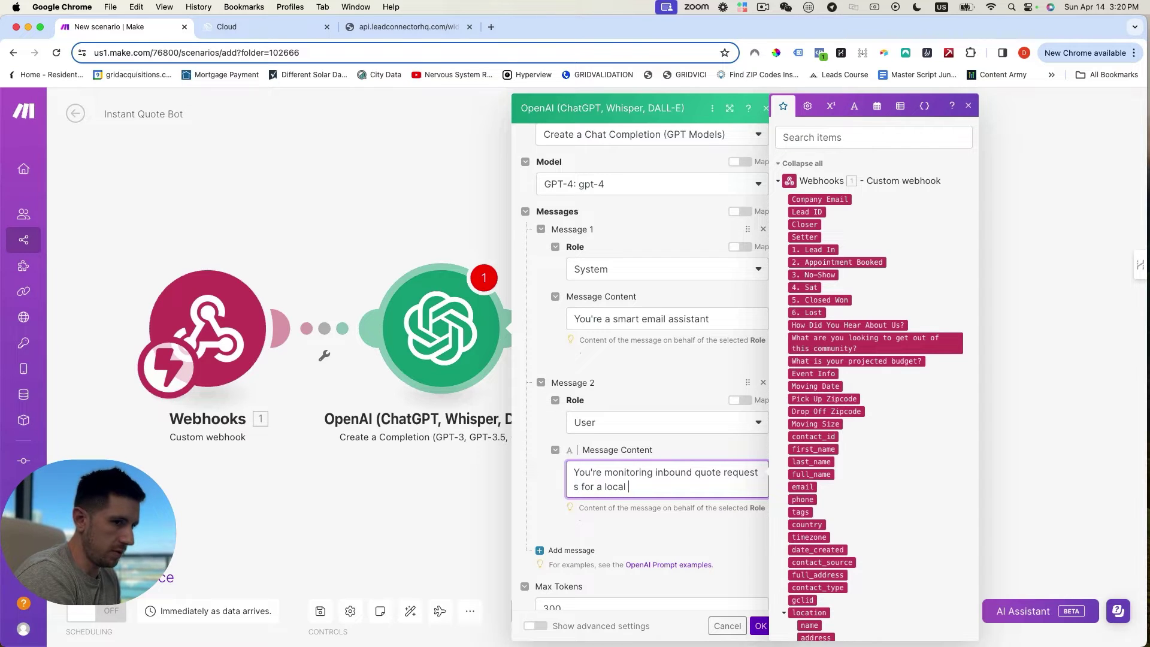
text( moving comany. Your task)
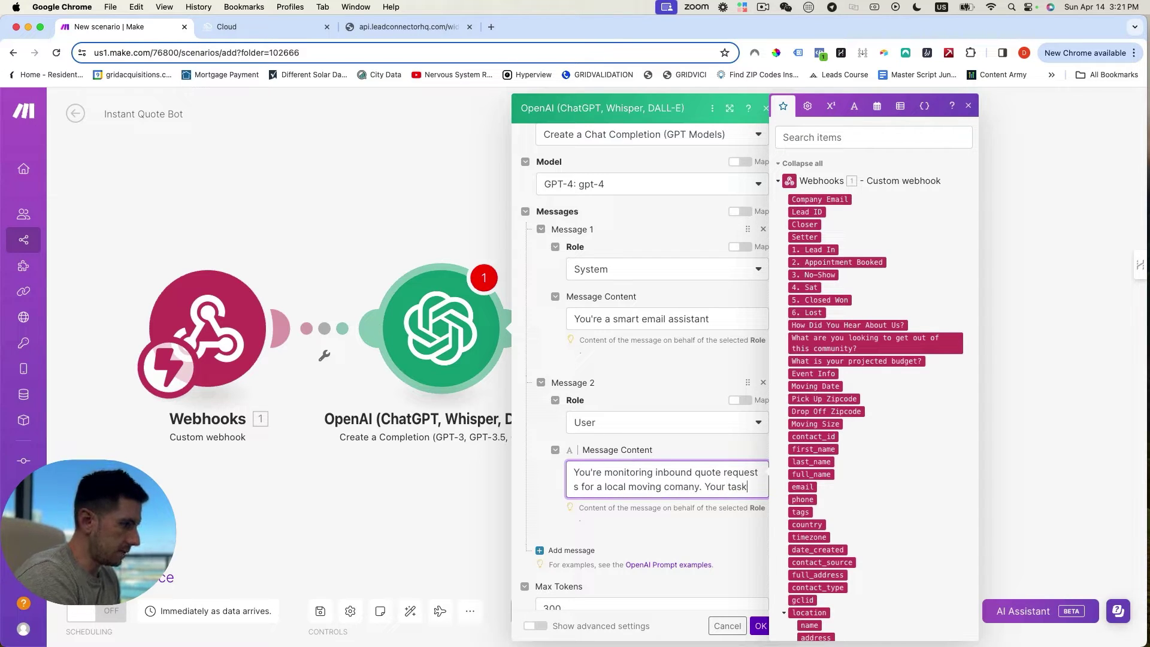
Step: Continue the second message with "is to analyze the quote request and some up with a high quality and personalized response."
text( is to analy)
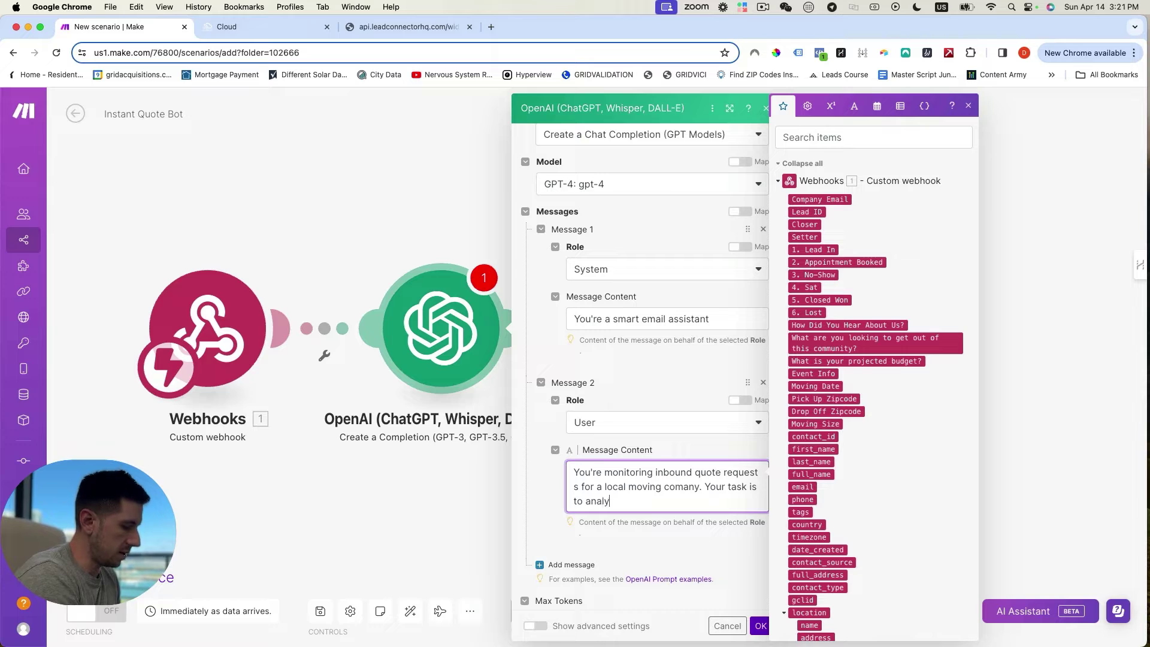
text(ze the qu)
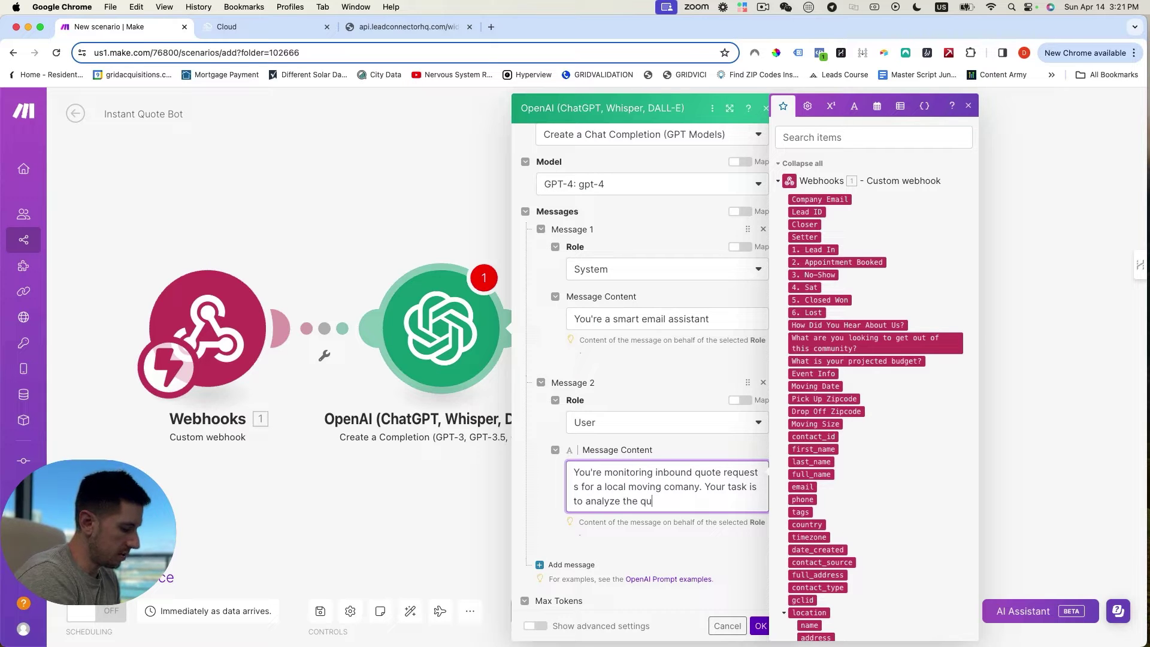
text(ote request and some up with a high qua)
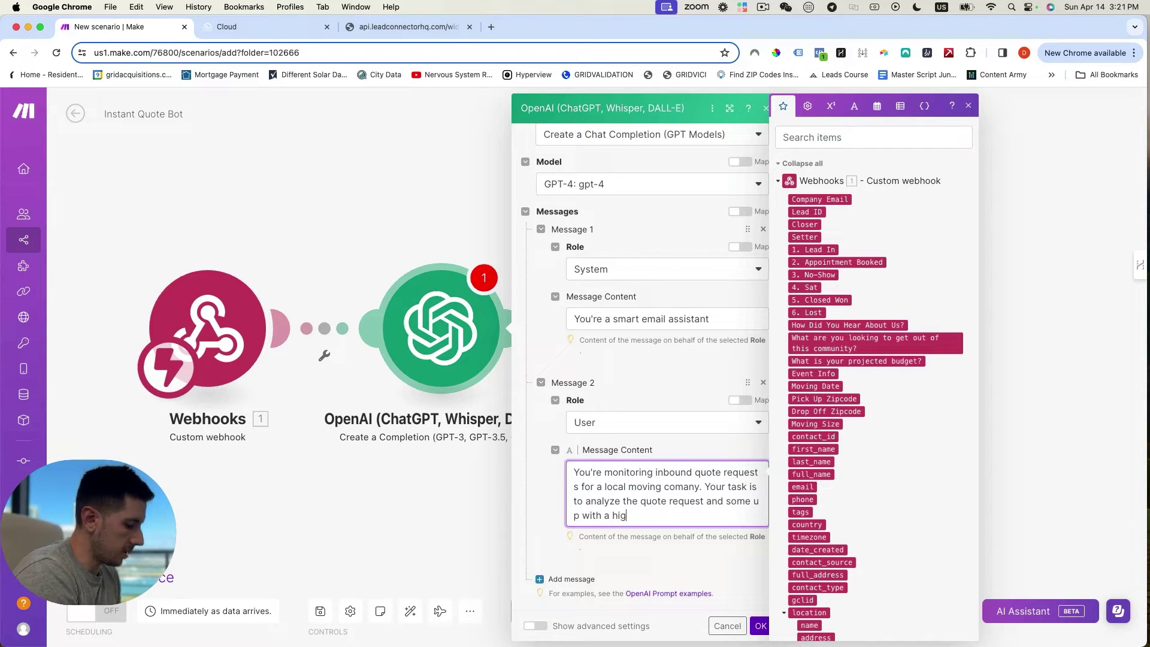
text(lity and personal)
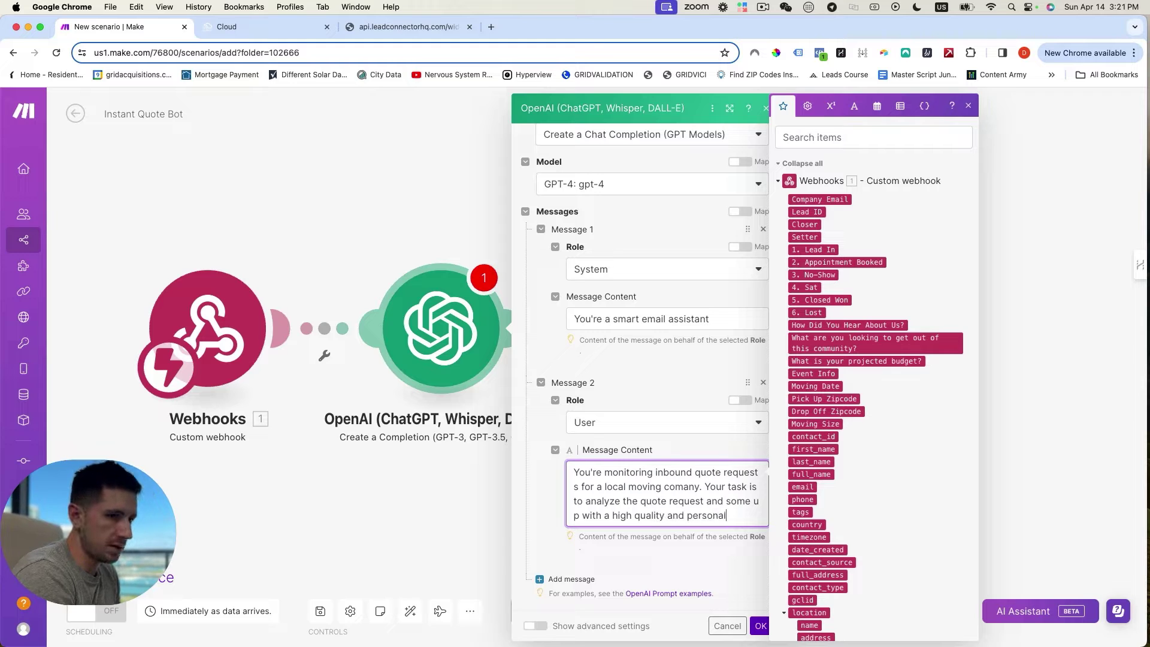
text(ized response)
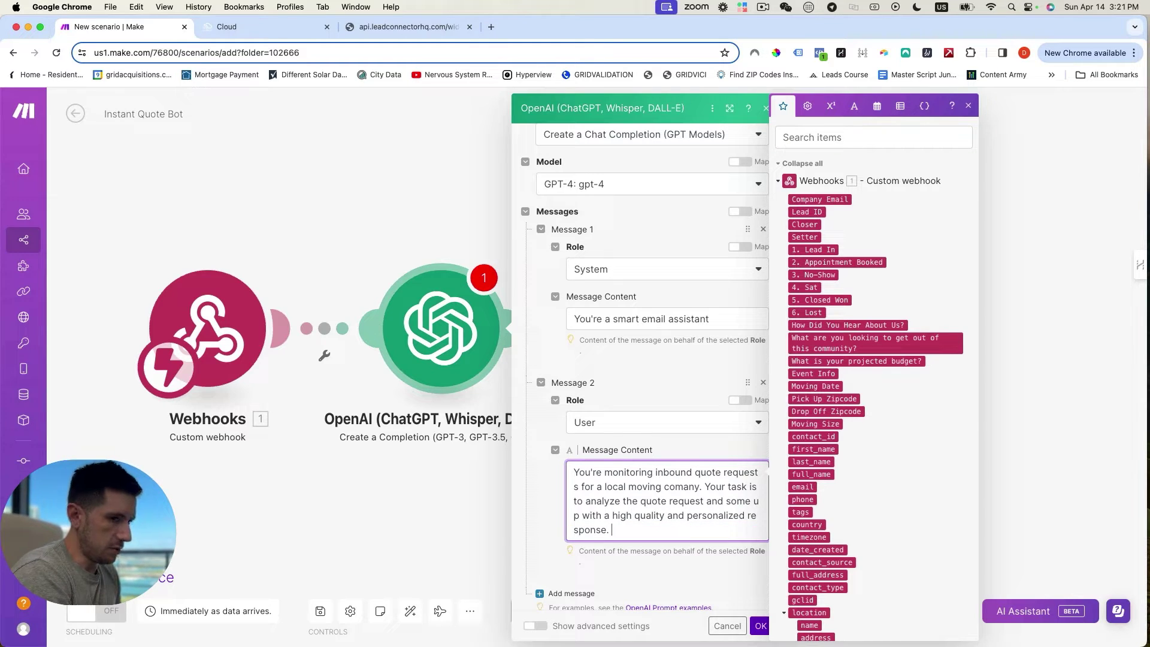
text(.)
Step: End the second message with "Make sure that your response is professional and please don't use emojis."
text( Make sure that)
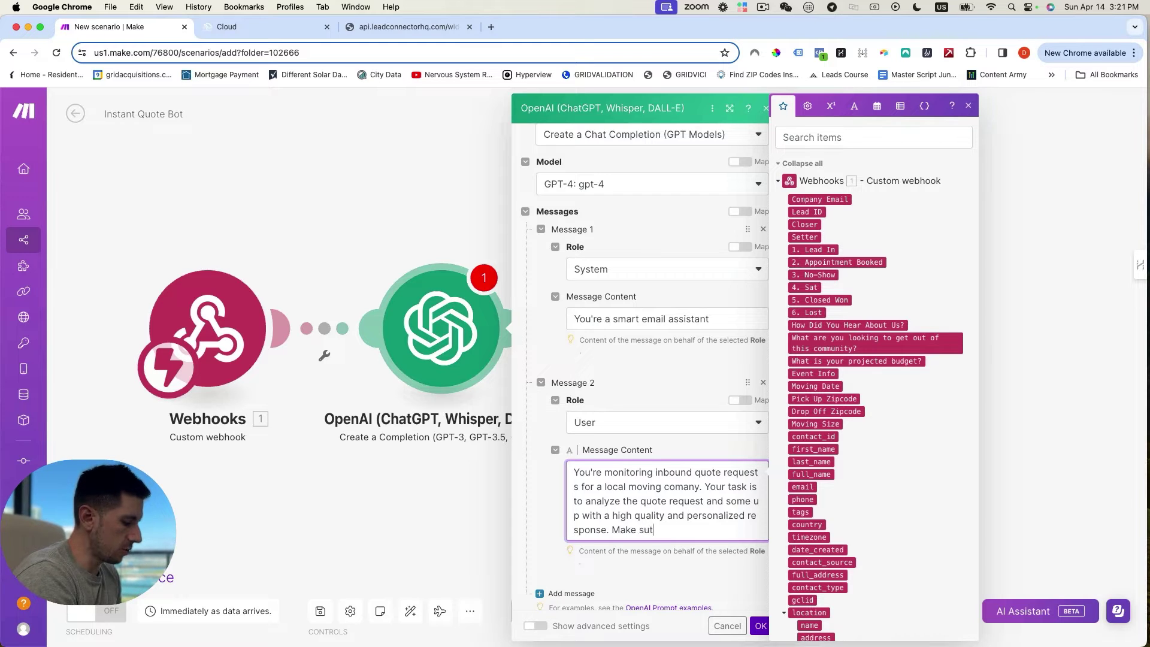
text( your resp)
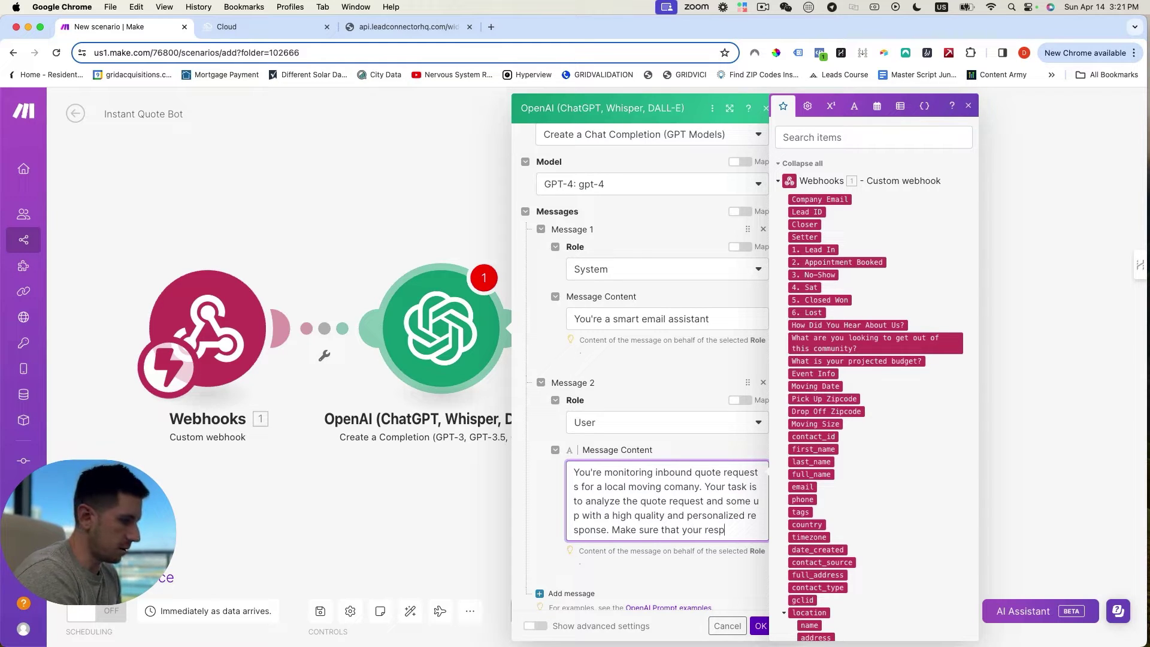
text(onse is professional and )
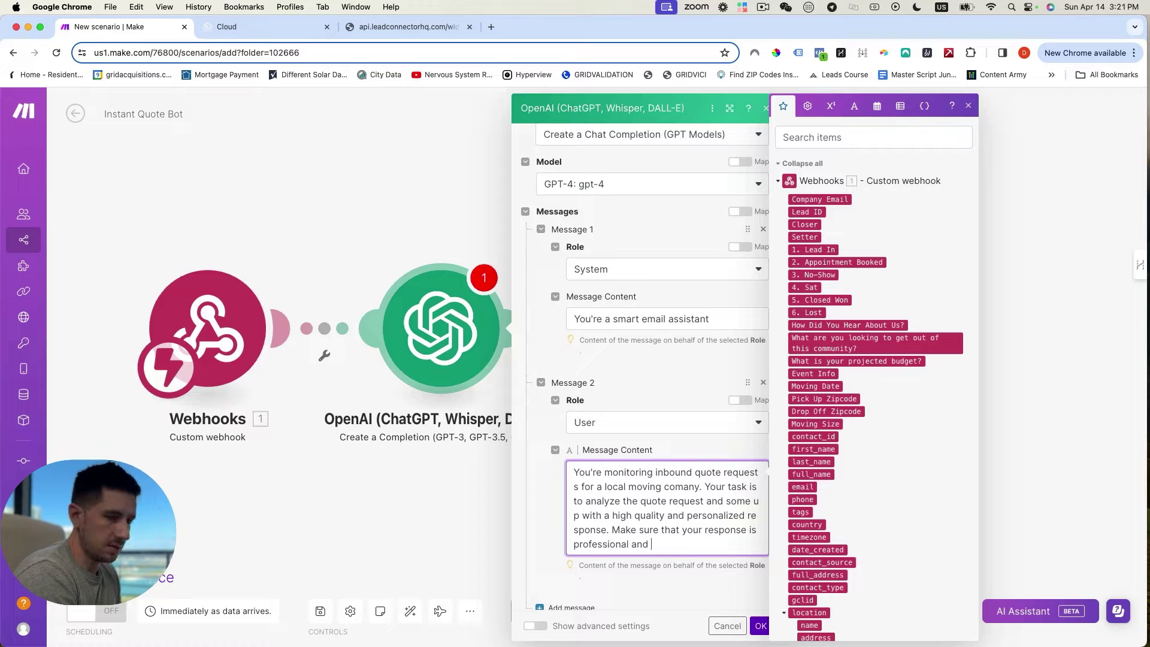
text(please don't use emojis.)
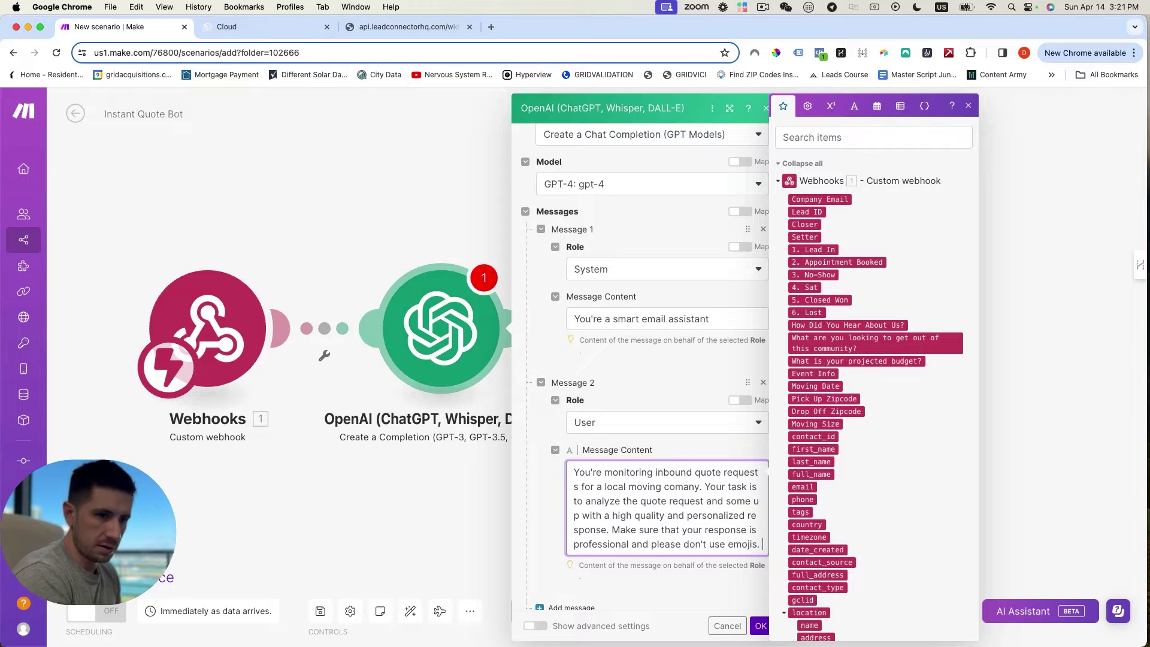
scroll(630, 382, down, 2)
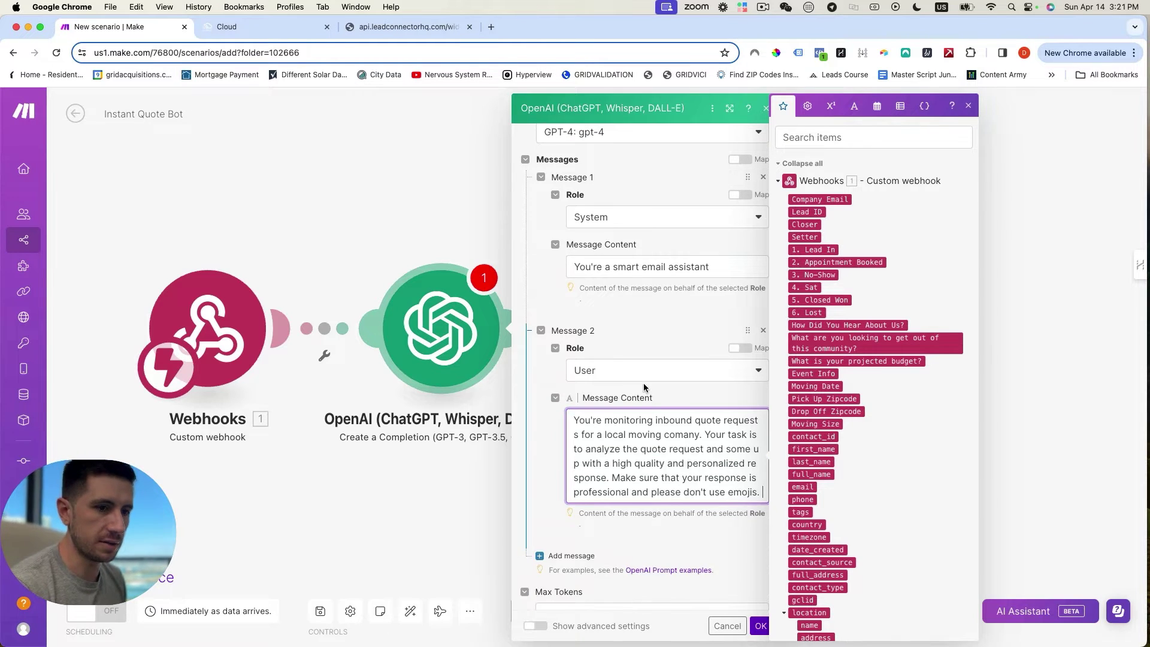
click(968, 106)
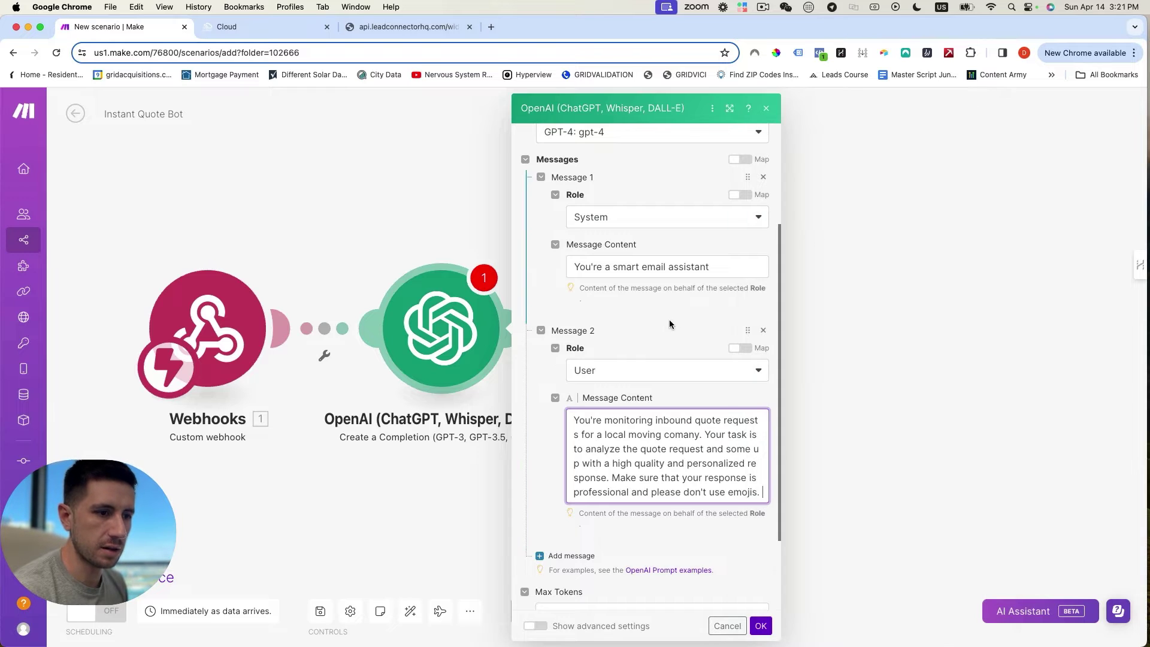
scroll(668, 320, down, 3)
scroll(668, 321, up, 5)
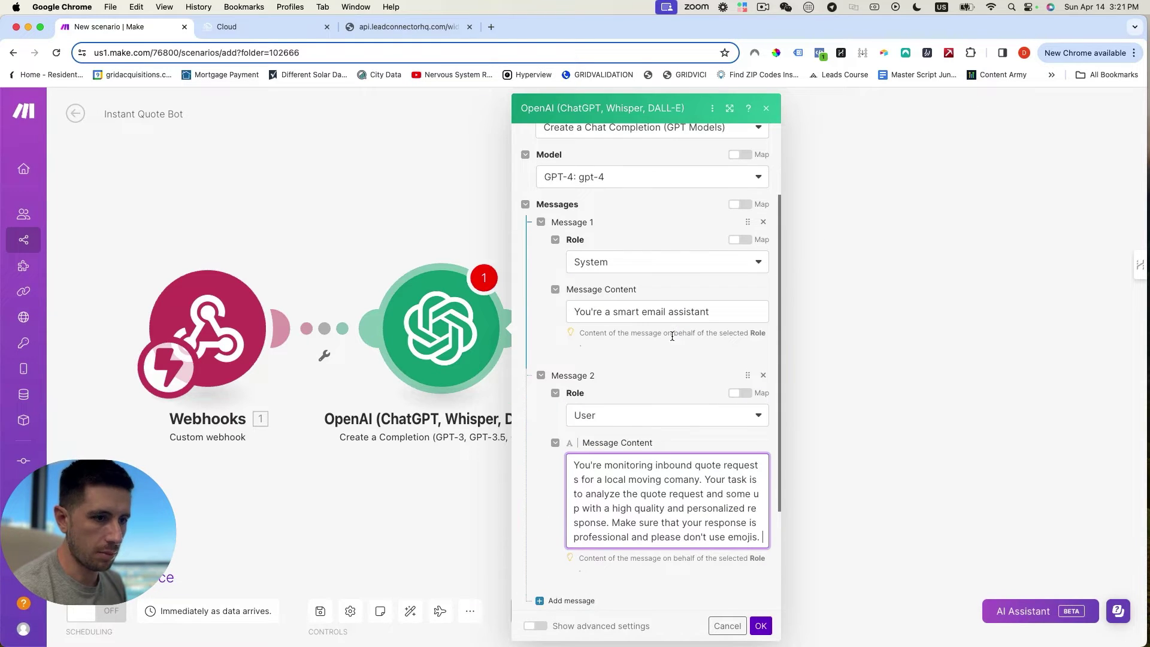
Step: Add a third message with role User and paste the copied sample moving form submission as its content
scroll(663, 350, down, 4)
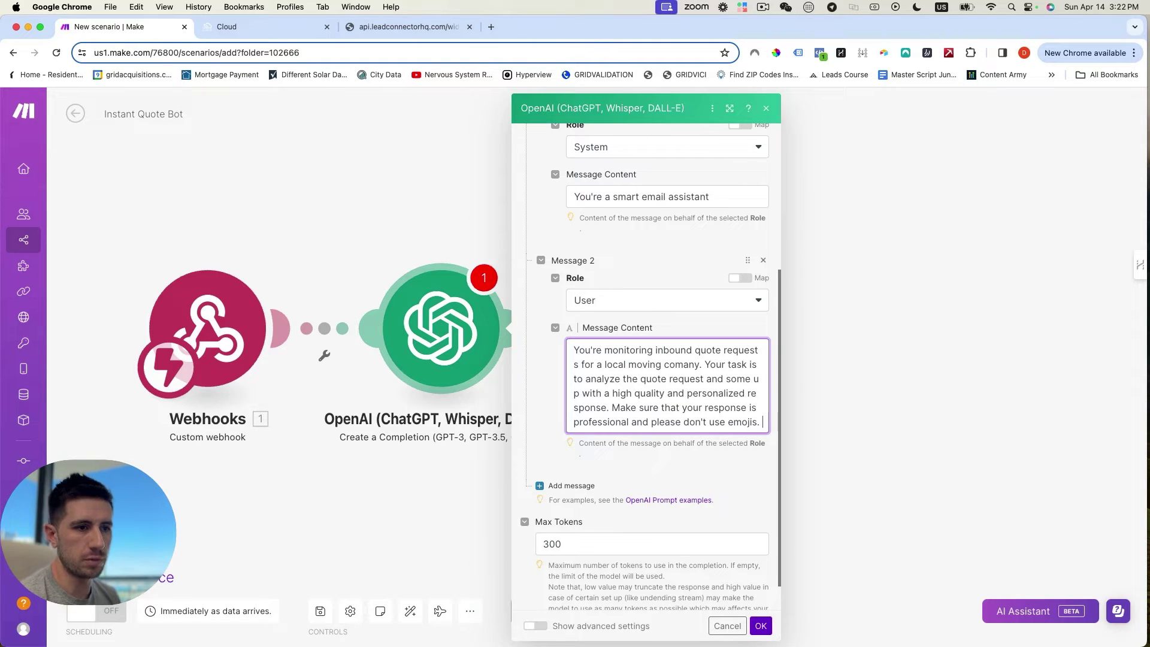
click(543, 486)
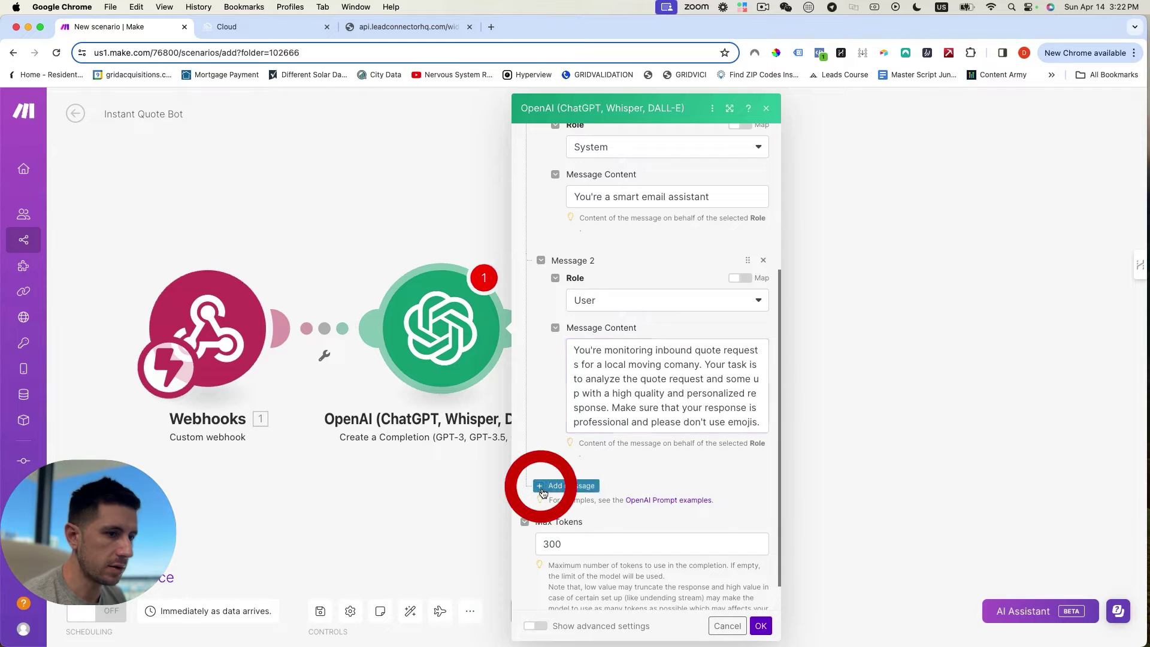
scroll(619, 305, down, 4)
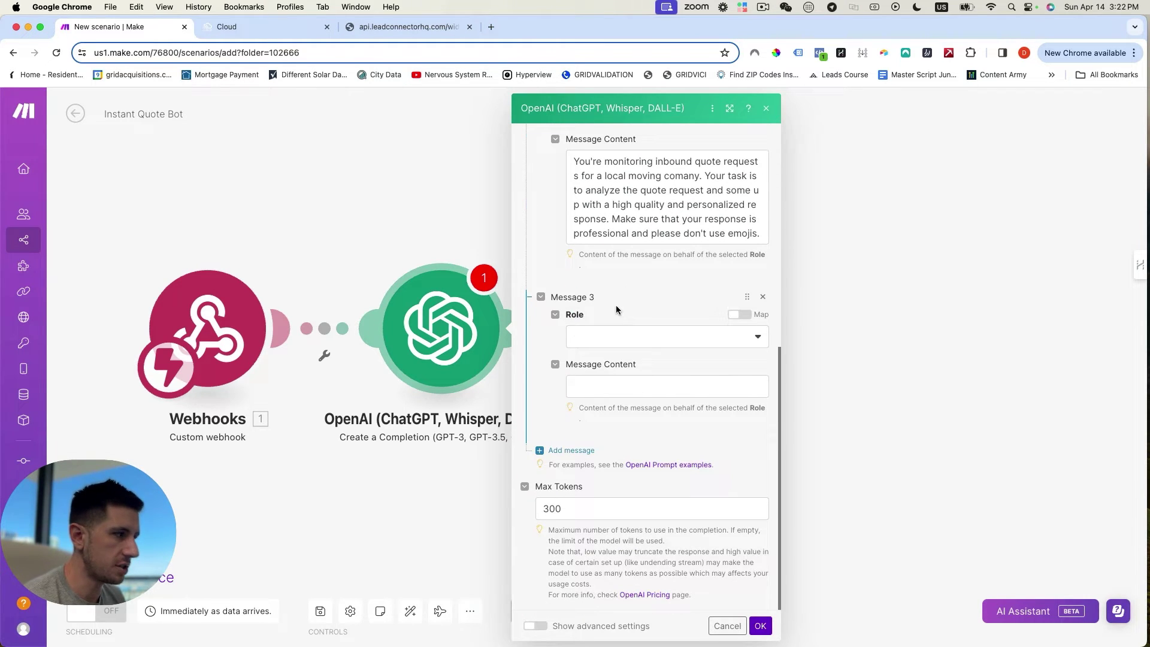
click(612, 337)
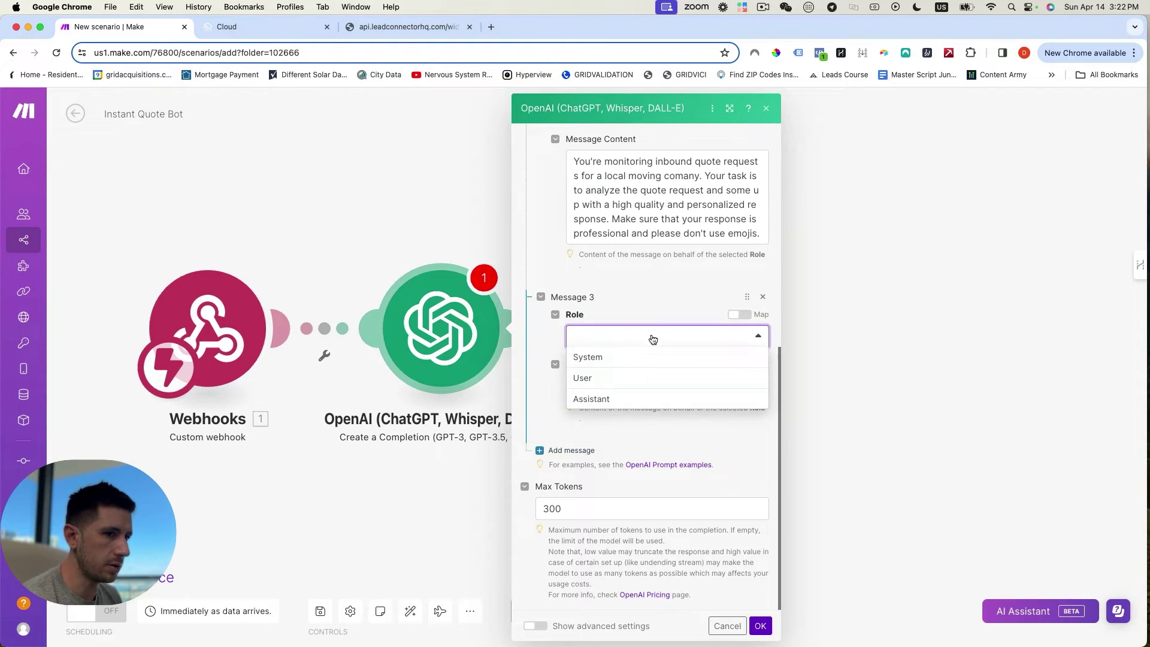
click(597, 382)
click(626, 385)
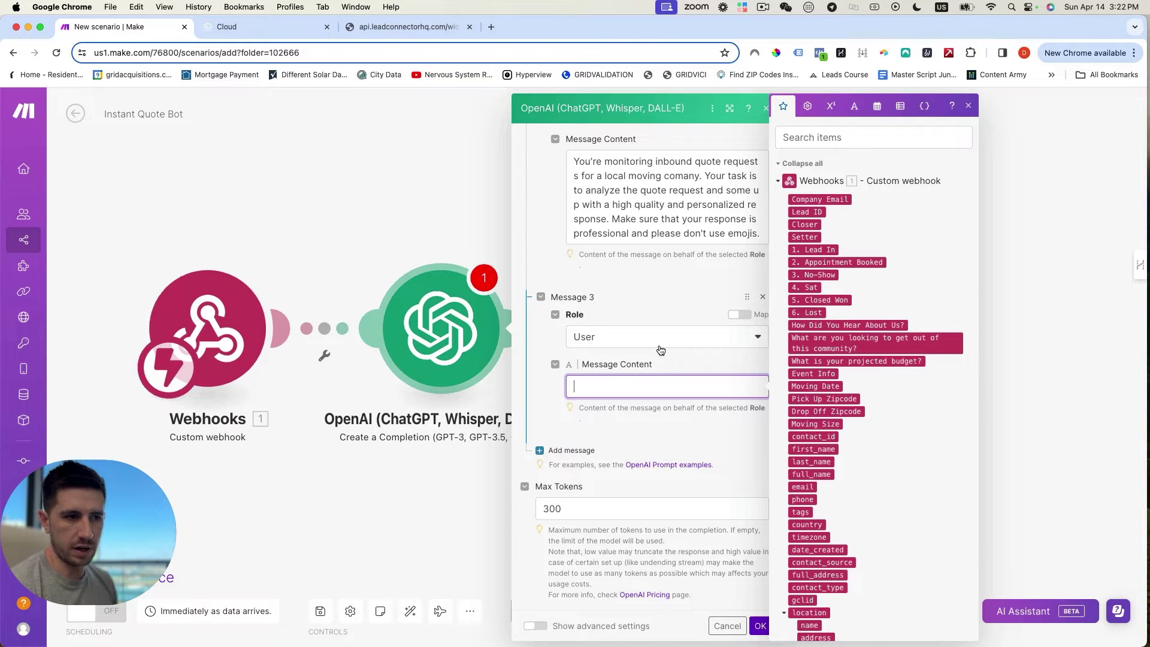
key(super+v)
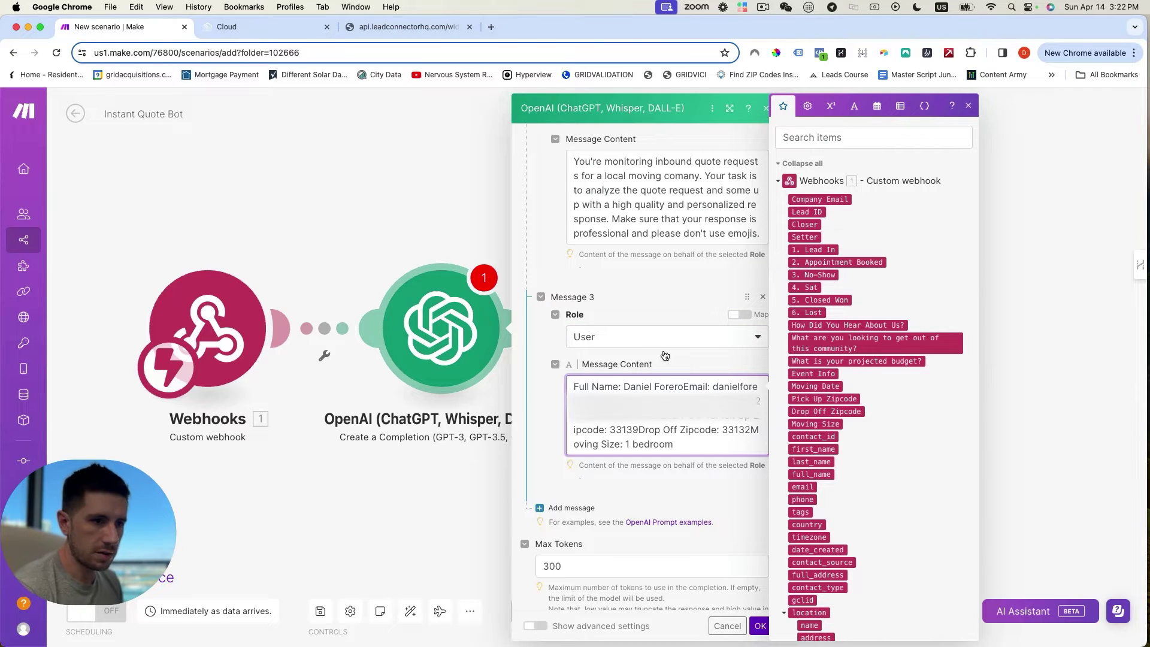
click(968, 106)
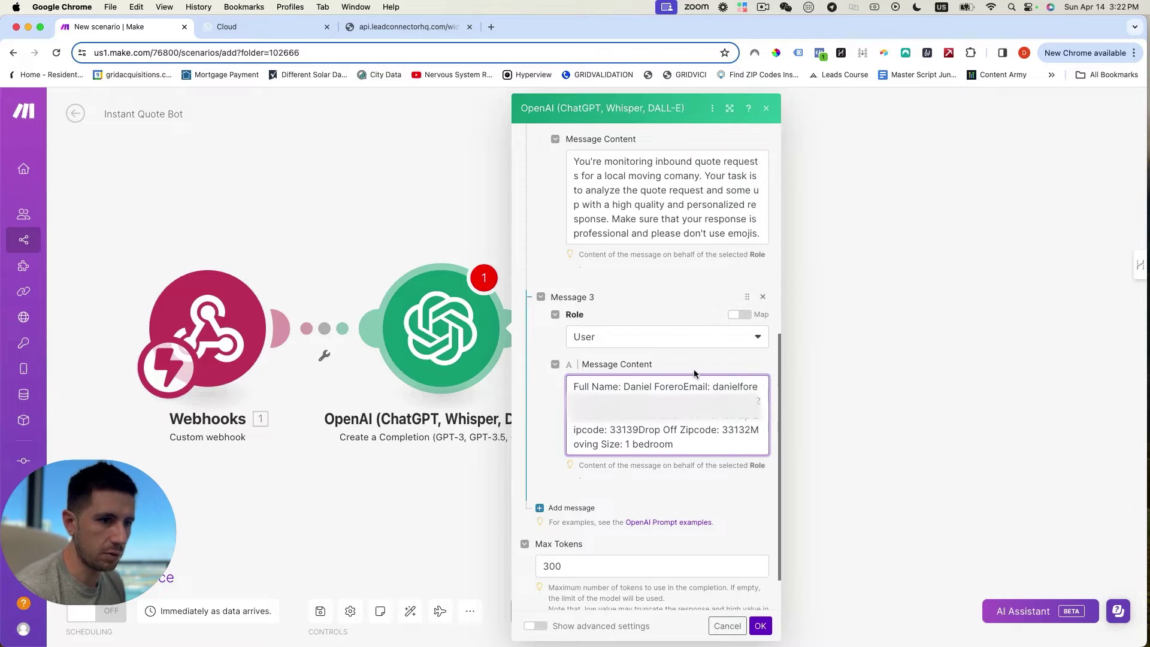
Step: Insert line breaks in the third message's pasted submission so that each form field sits on its own line
click(684, 386)
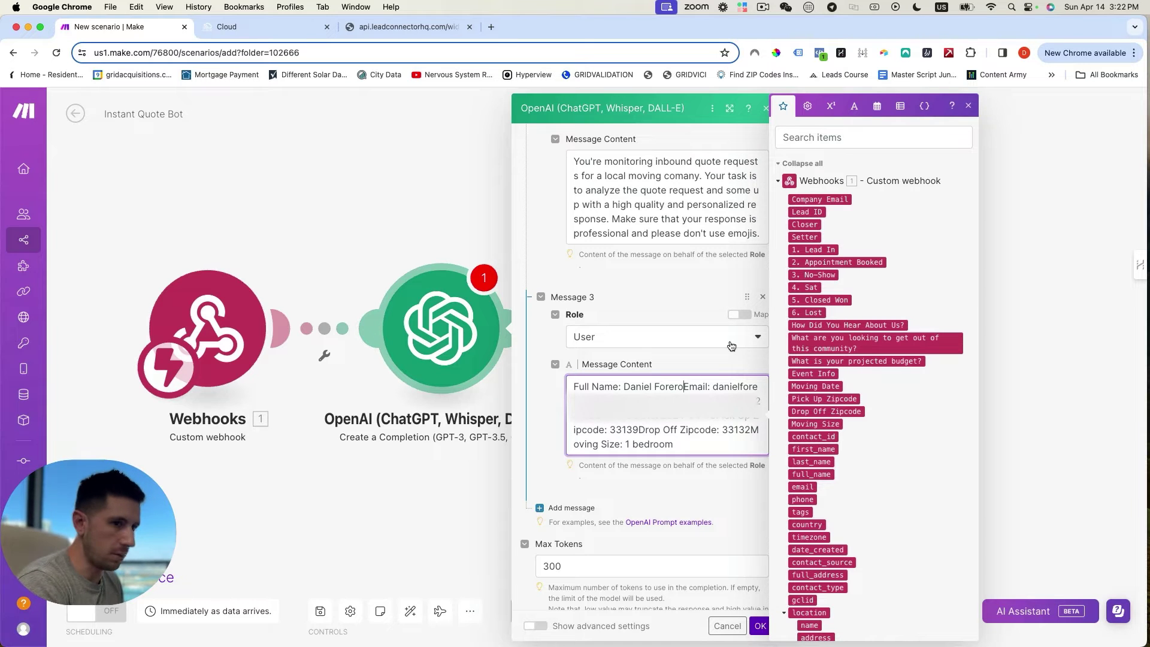
key(Return)
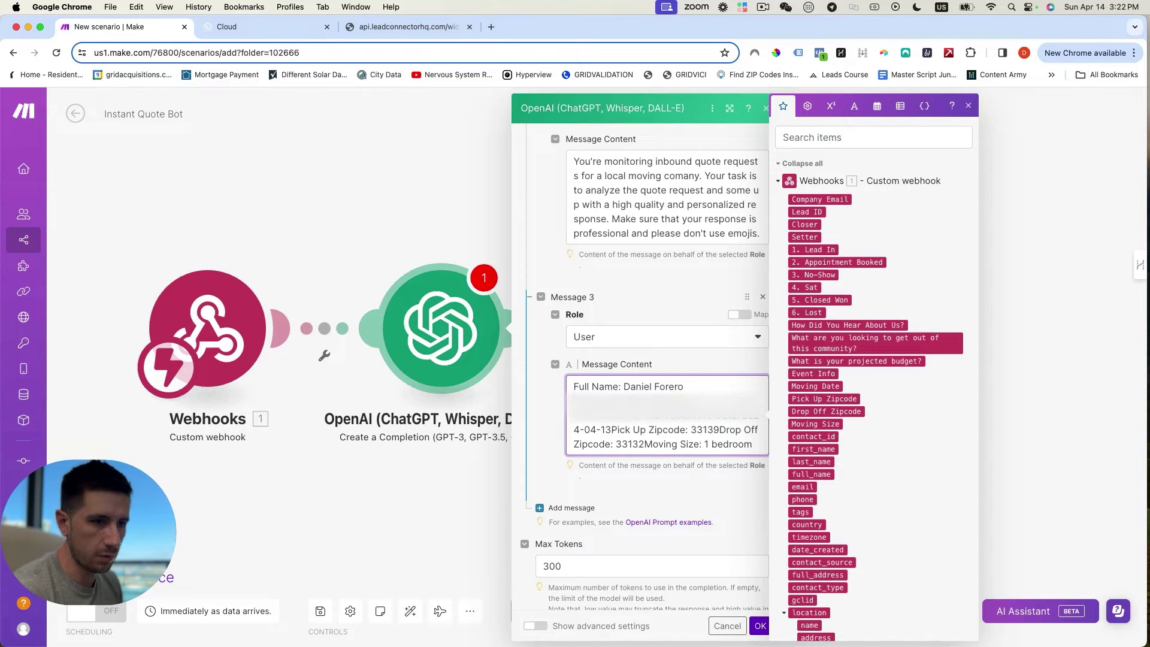
key(Return)
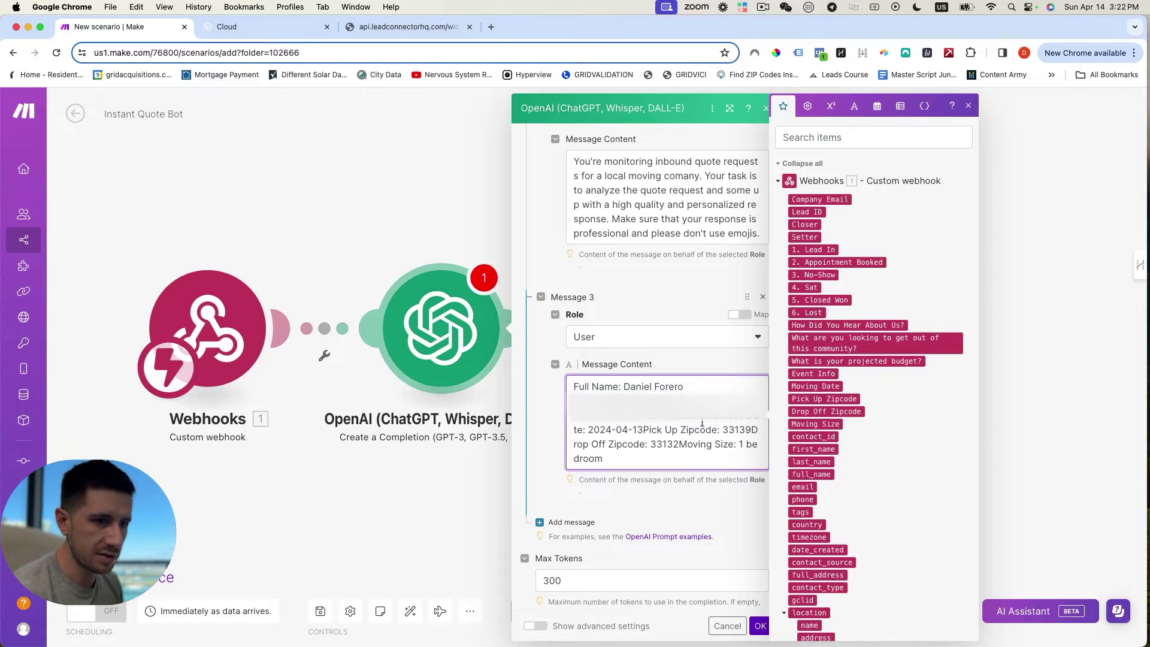
Step: Add a fourth message with role System and begin its sample reply with a first-name greeting and a one-line introduction of the sender
scroll(701, 424, down, 3)
click(541, 452)
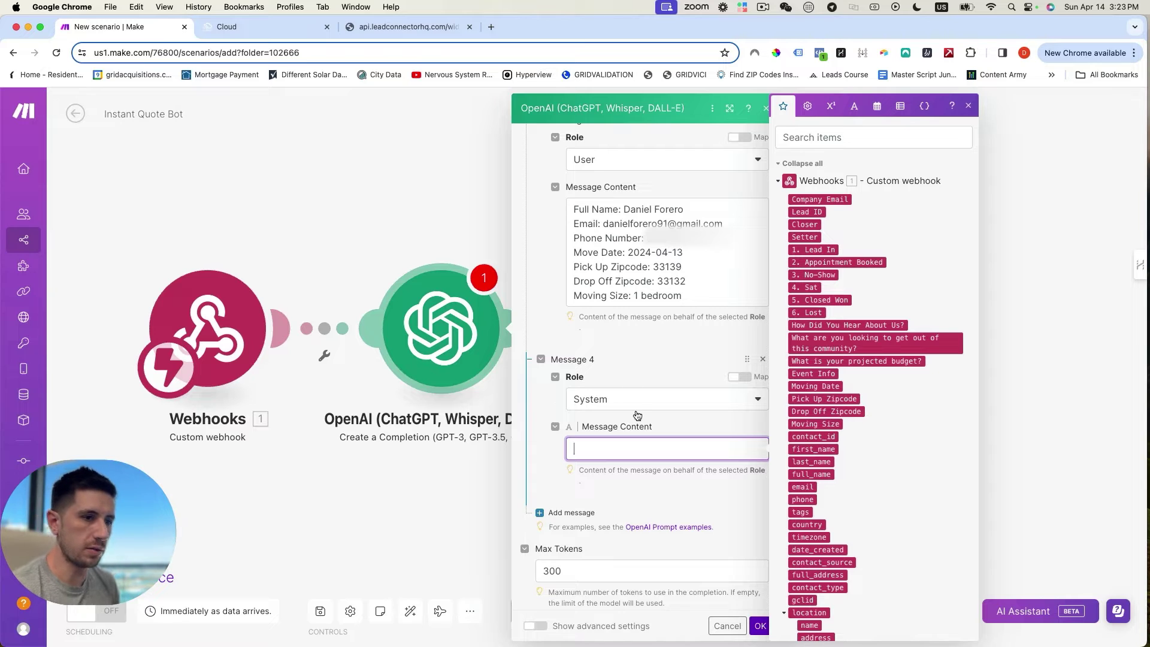
click(968, 105)
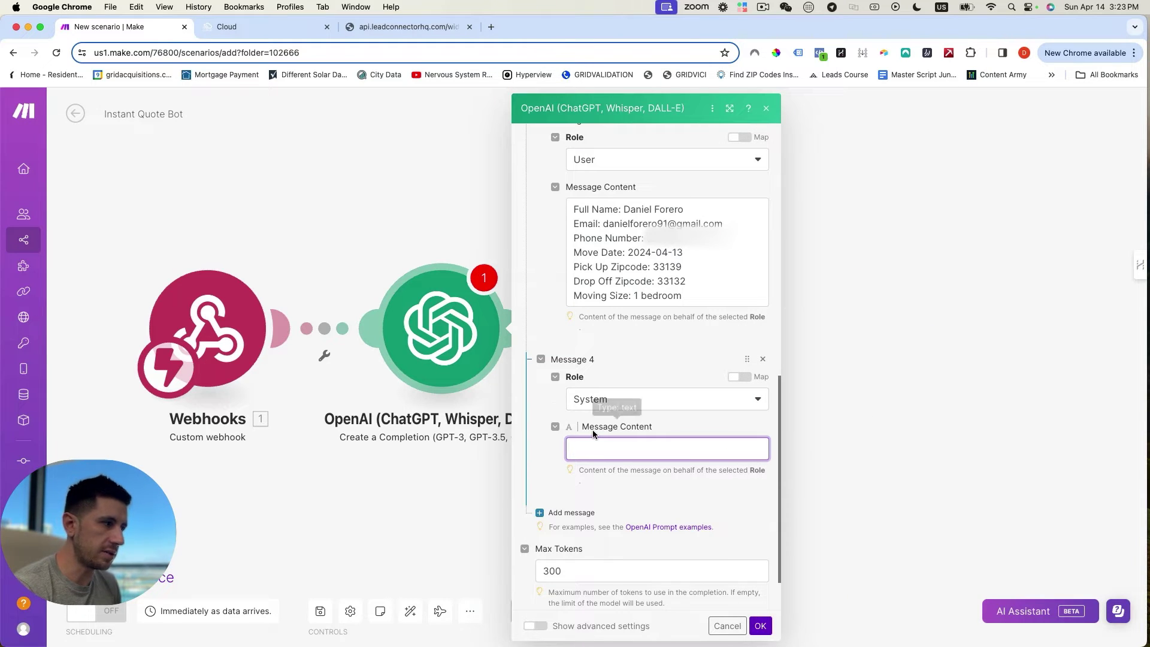
text(Hey Da)
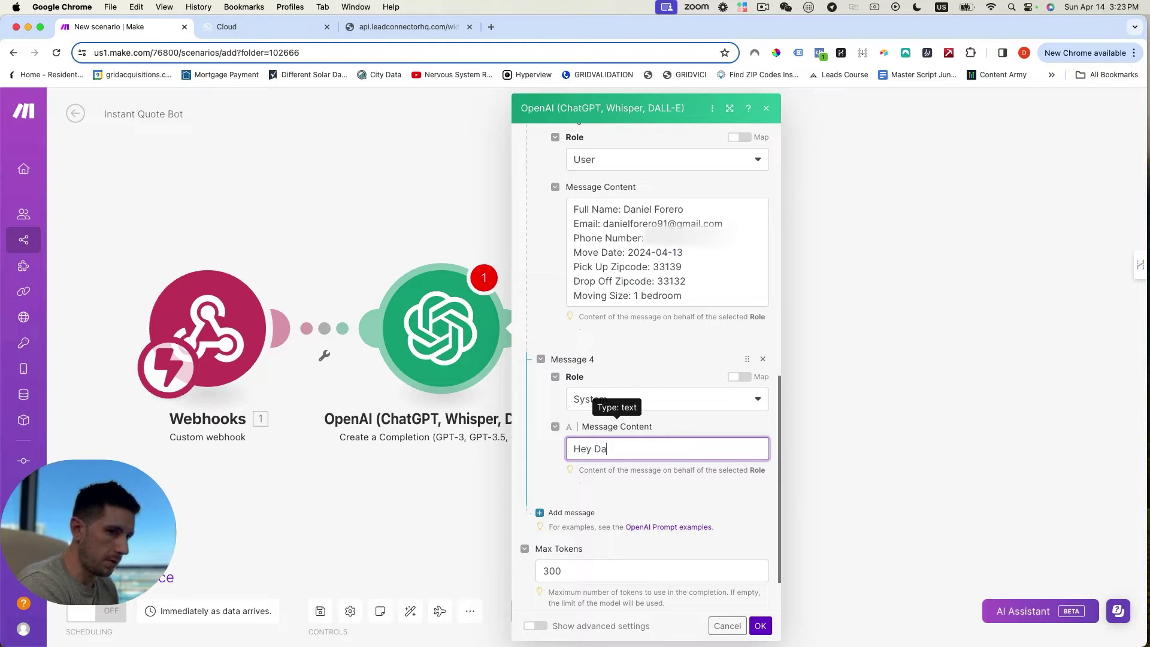
text(niel,)
key(Return)
key(Return)
text(This is )
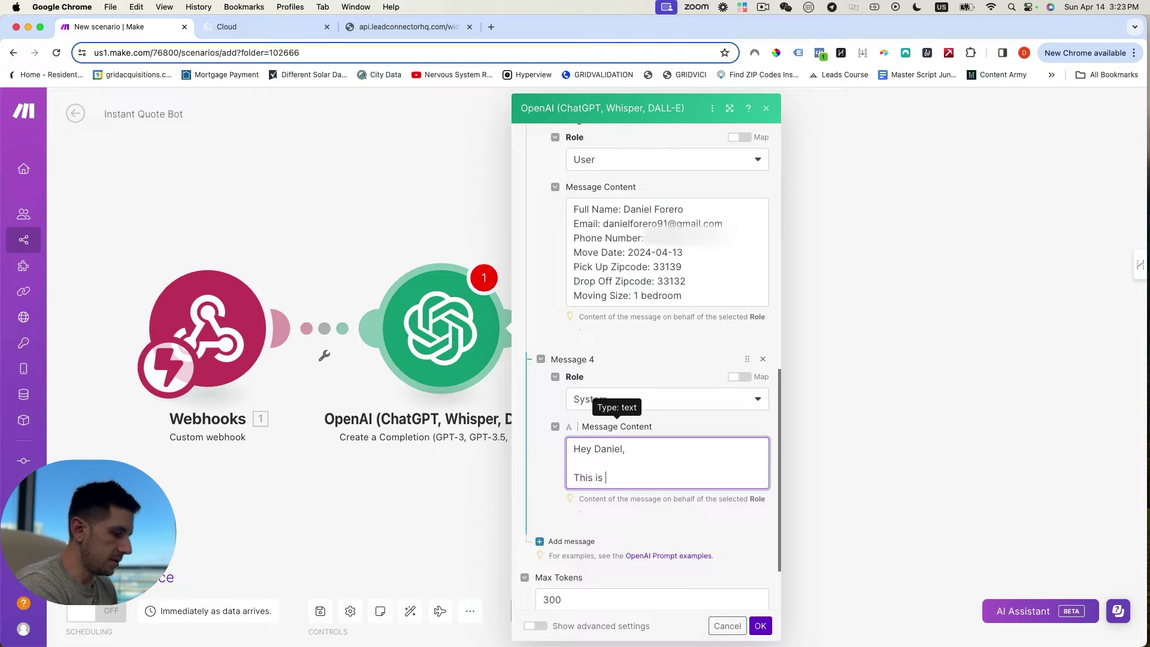
text(Jeff.)
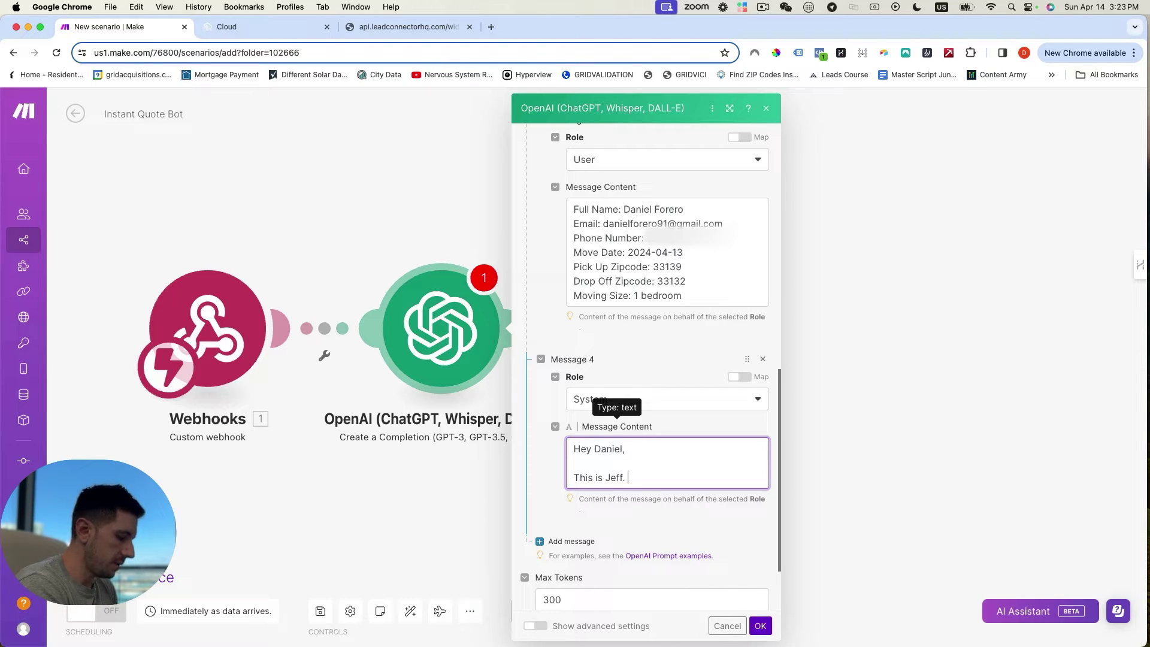
Step: Continue the fourth message with "Thanks for reaching out and I appreciate your itnerest in utilizing our moving company for your big move."
text( Thanks for re)
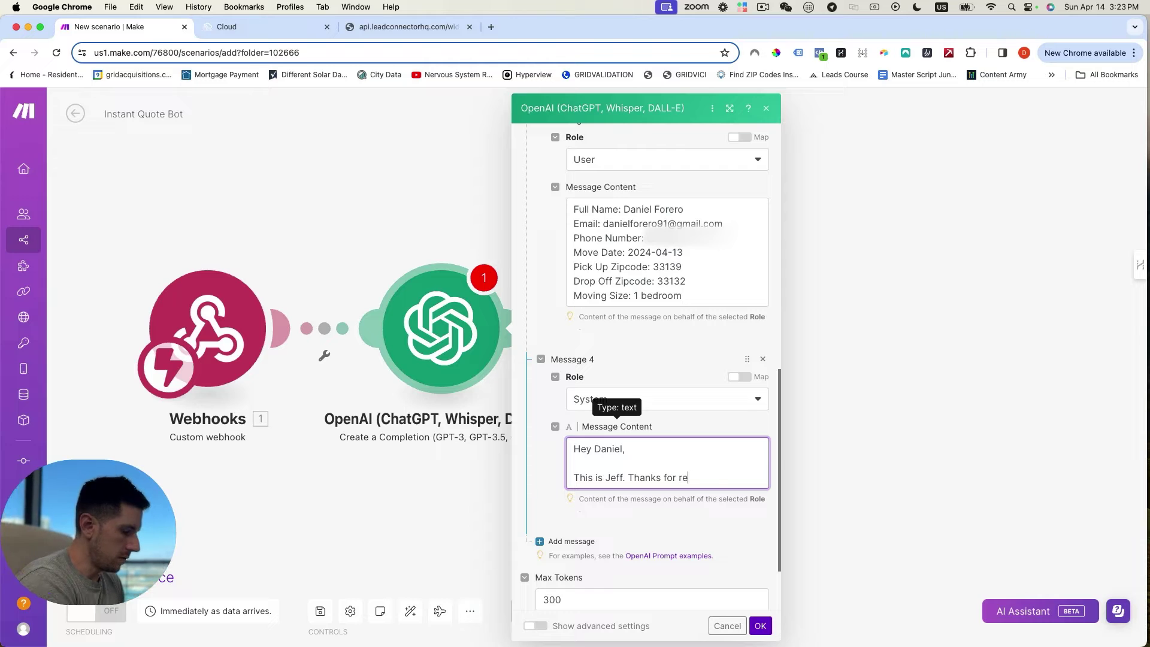
text(aching out and I appreciate)
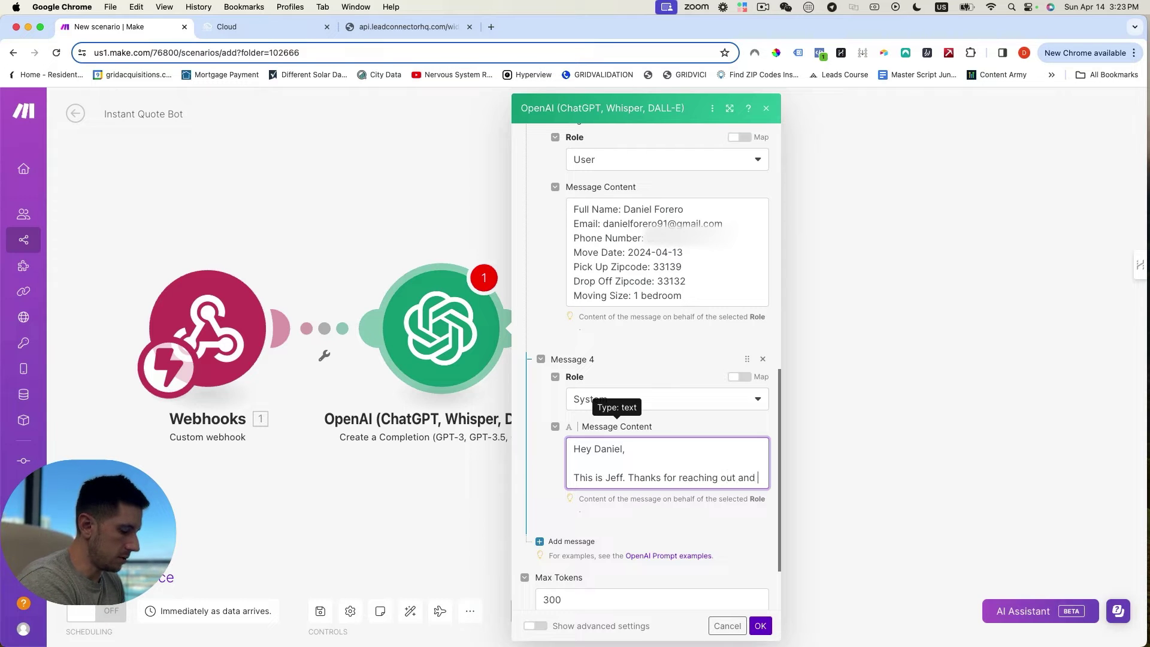
text( your itnerest in ut)
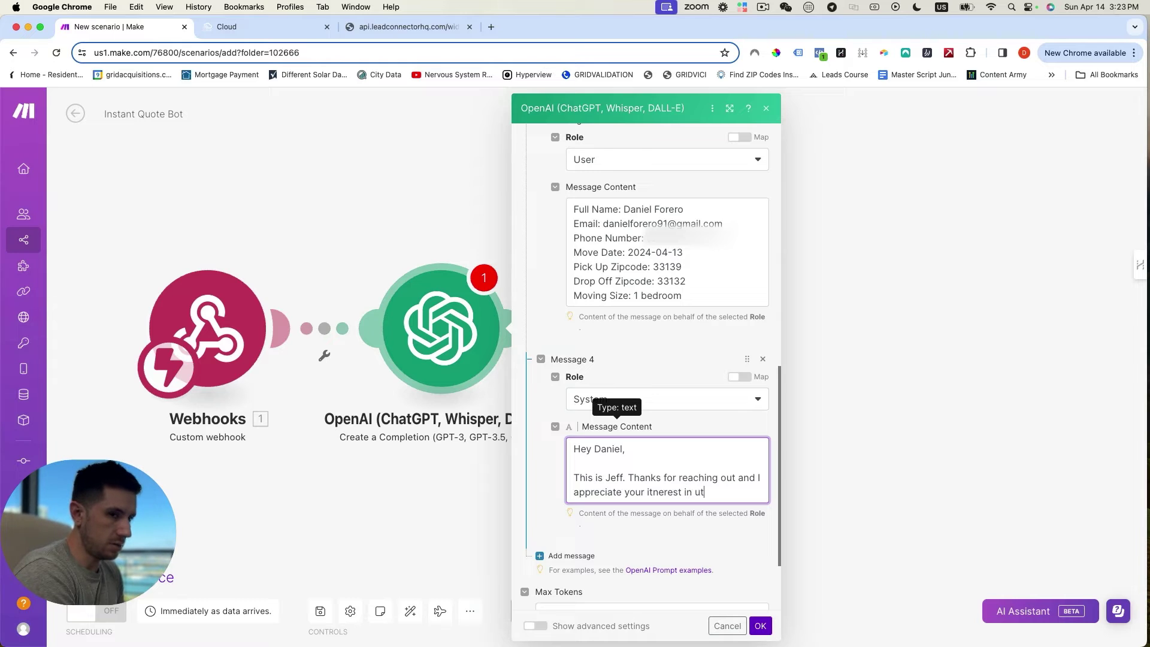
text(ilizing our mo)
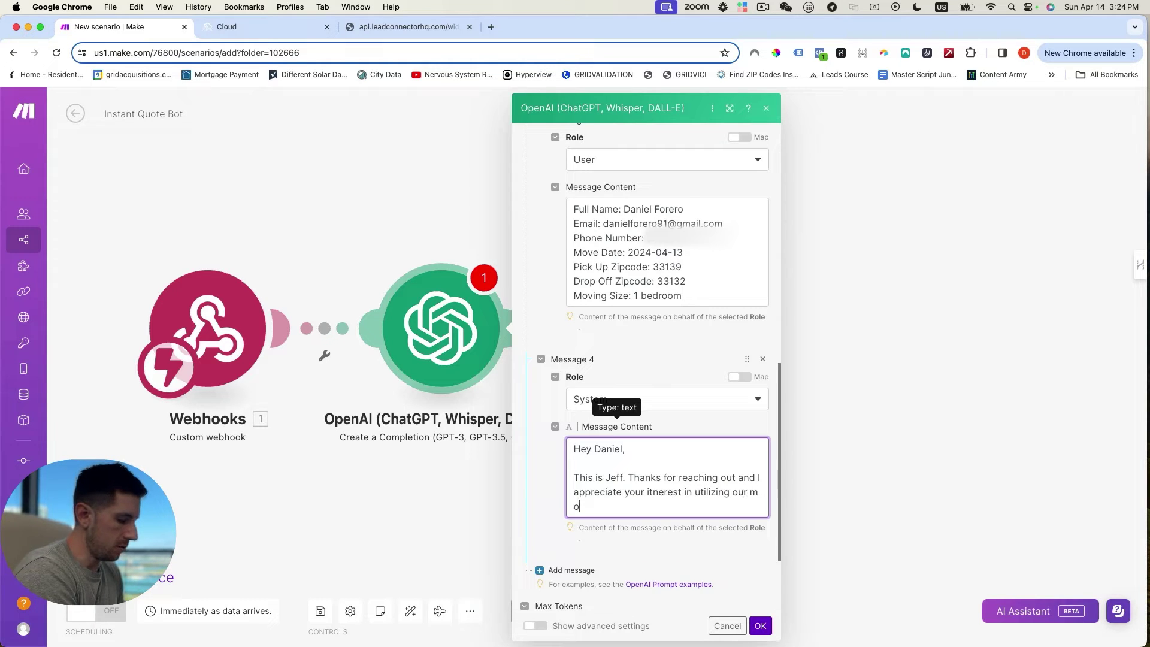
text(ving company for your)
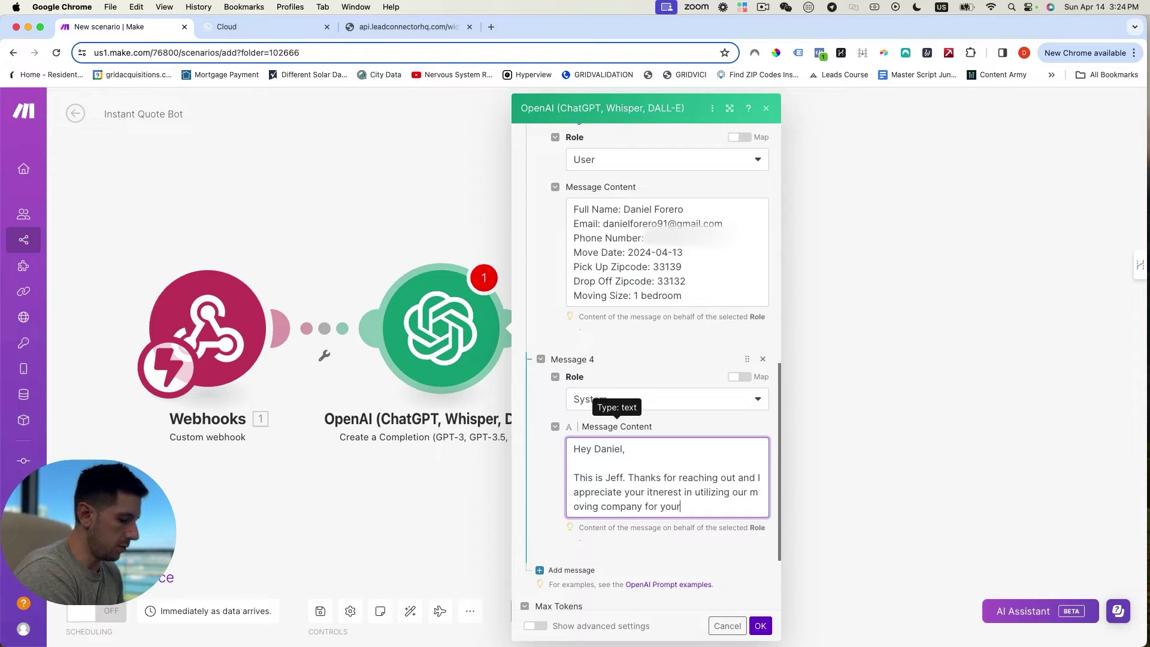
text( big move.)
Step: Add a new paragraph reading "Let me review my teams availability and i'll send you a quote in the next 10-15 minutes."
key(Return)
key(Return)
text(Let m)
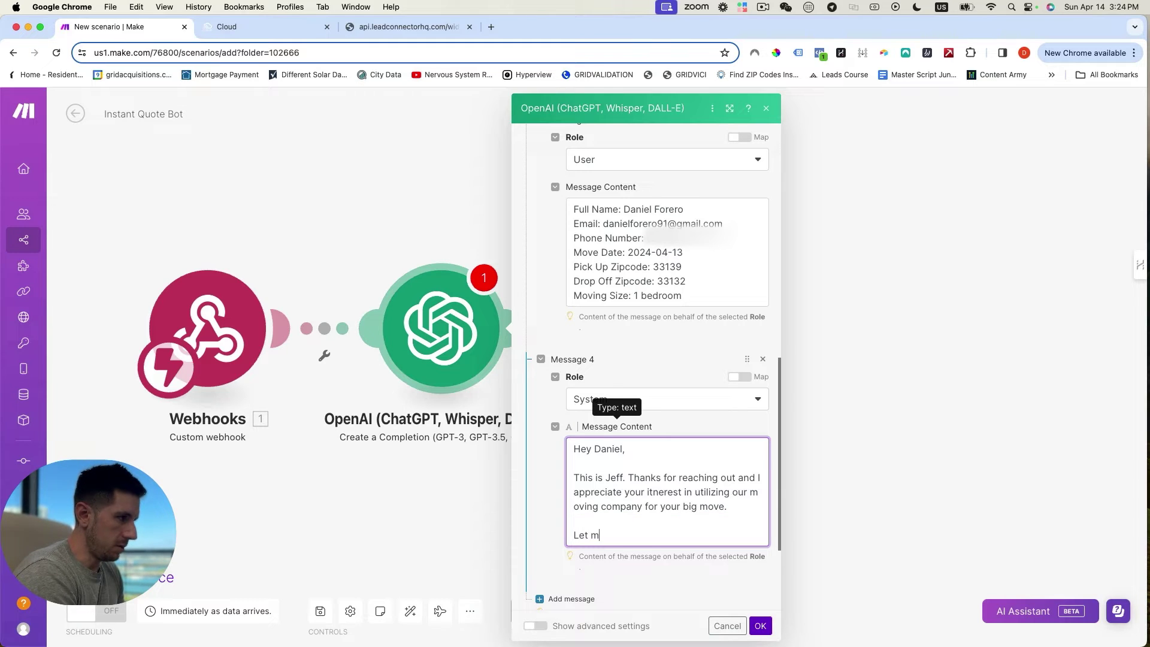
text(e review my teams)
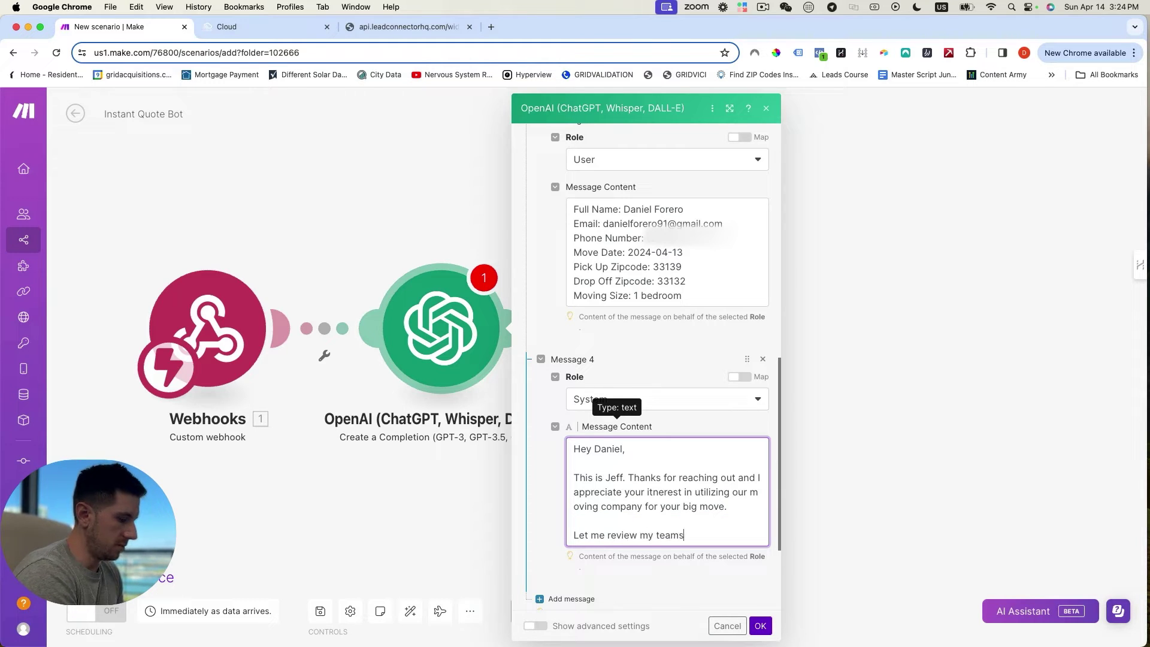
text( availablity and i'll)
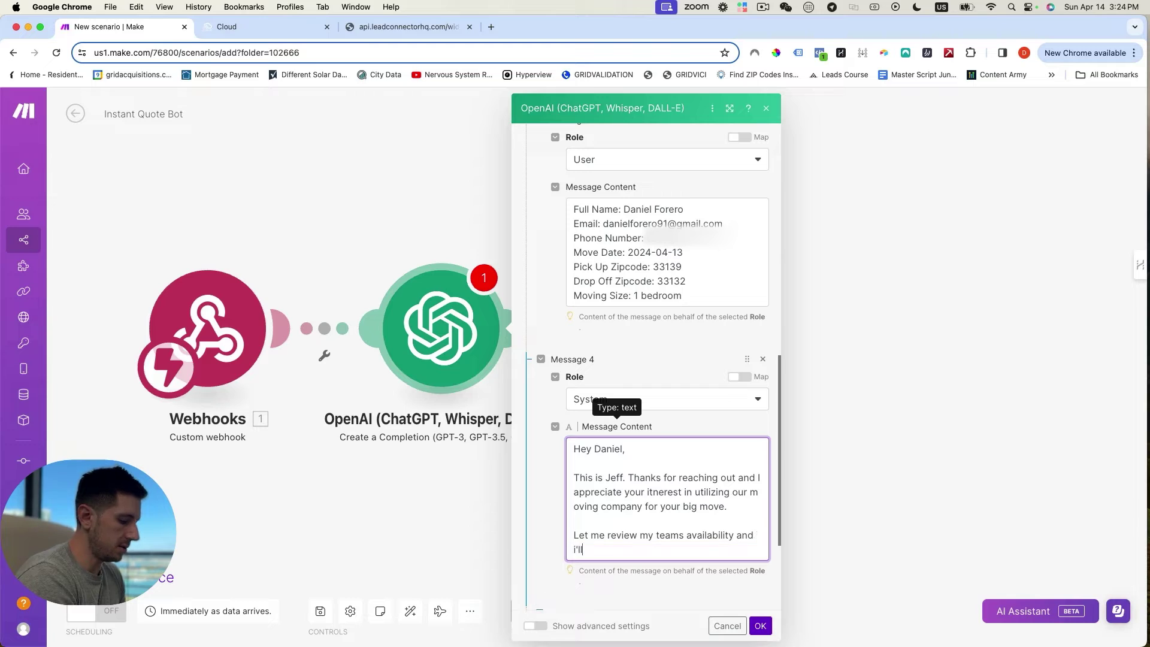
text( send you a qu)
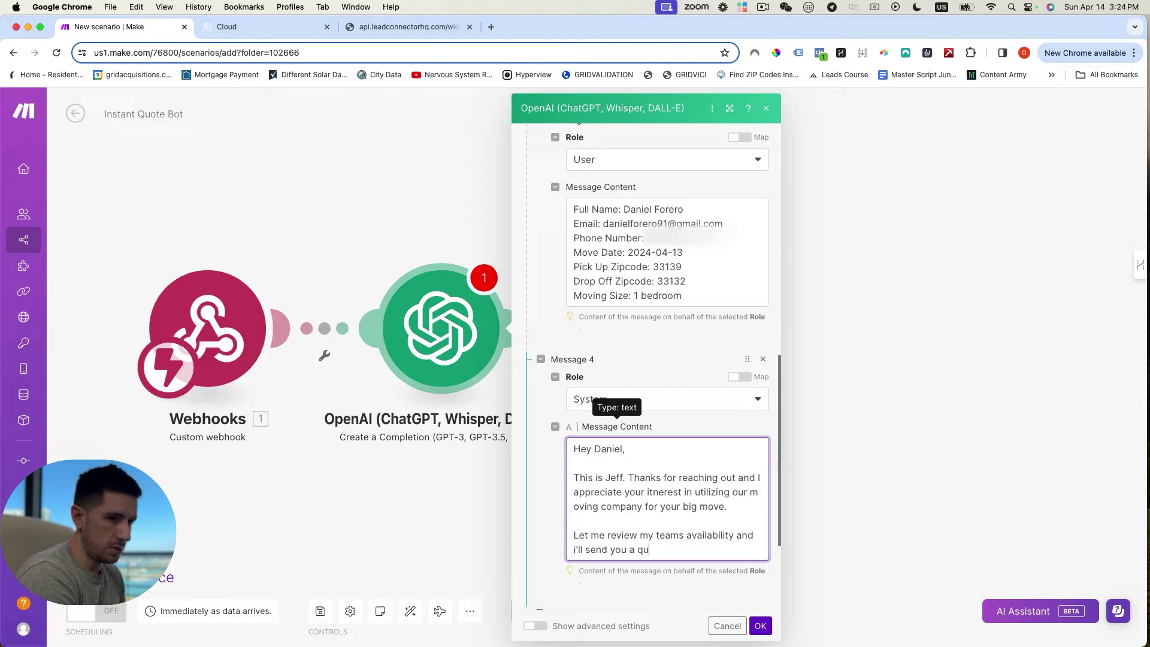
text(ote in the next )
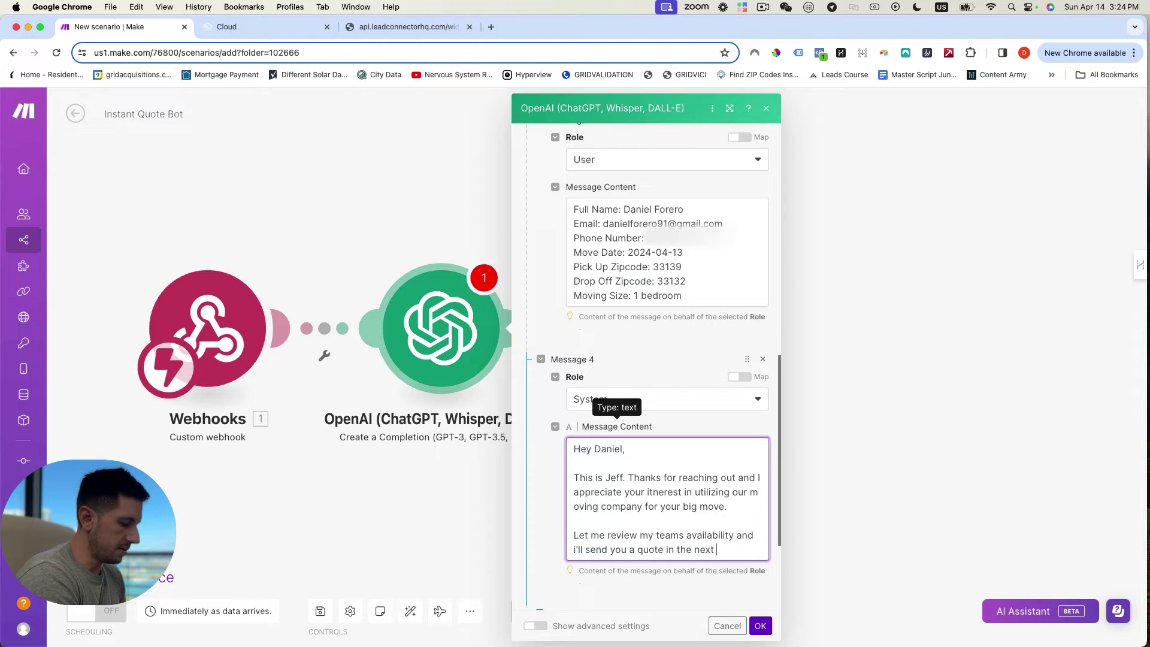
text(10-15 )
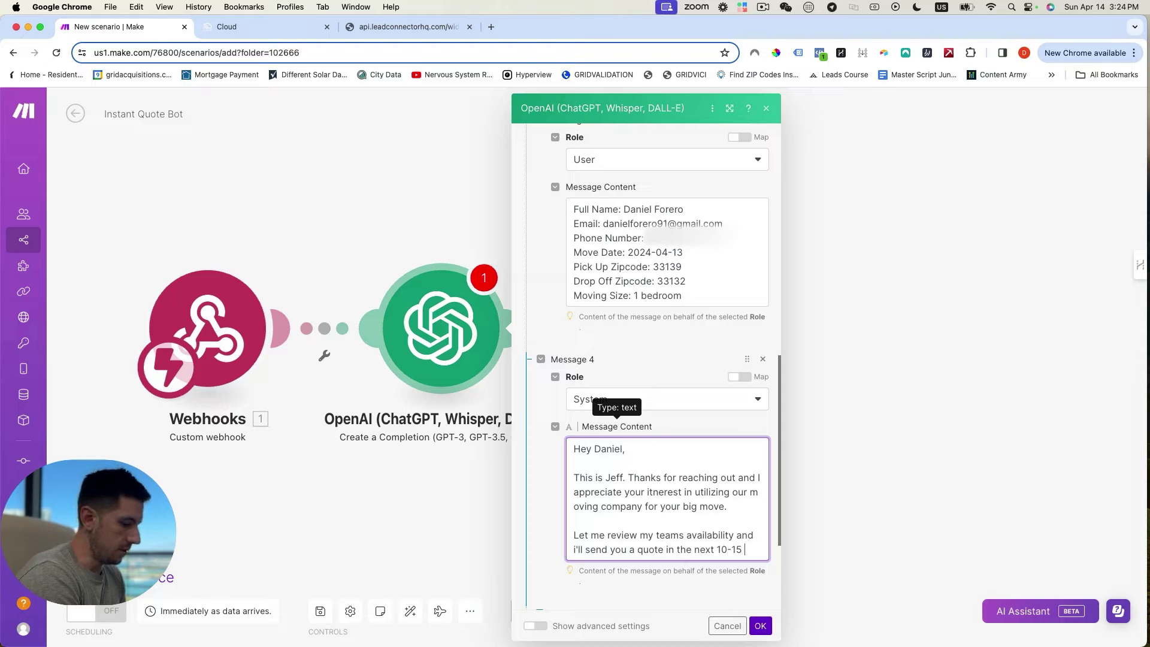
text(minutes. Lo)
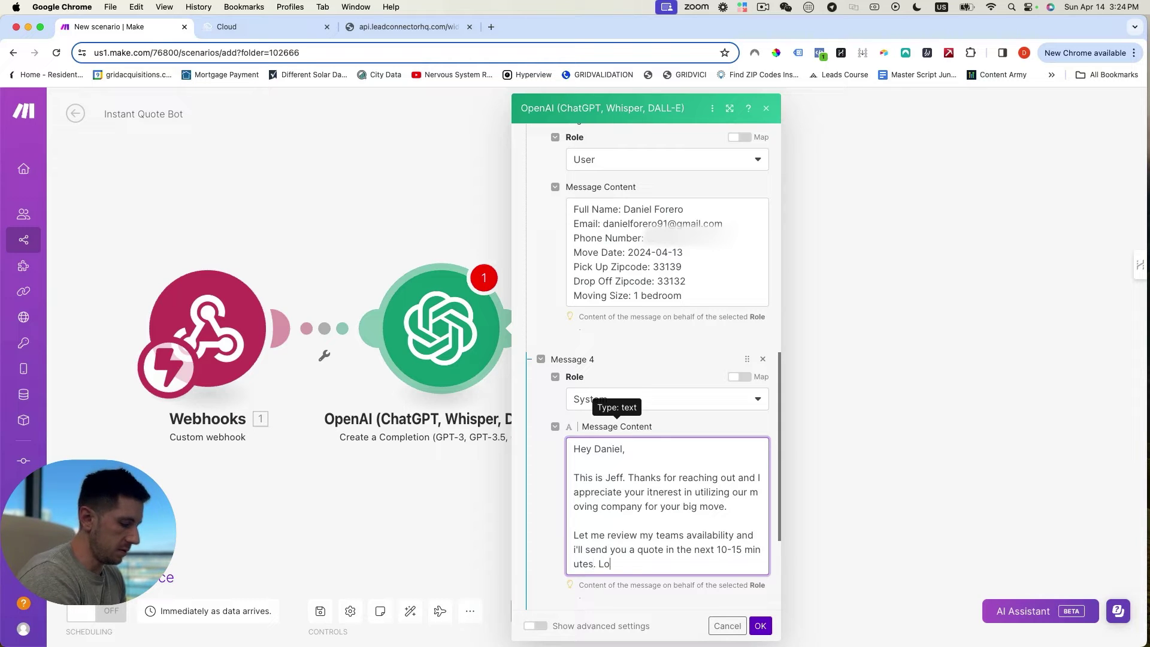
Step: End the sample reply with "Looking forward to helping you move." and sign off with "Cheers," and the sender's first name
text(oking forward to )
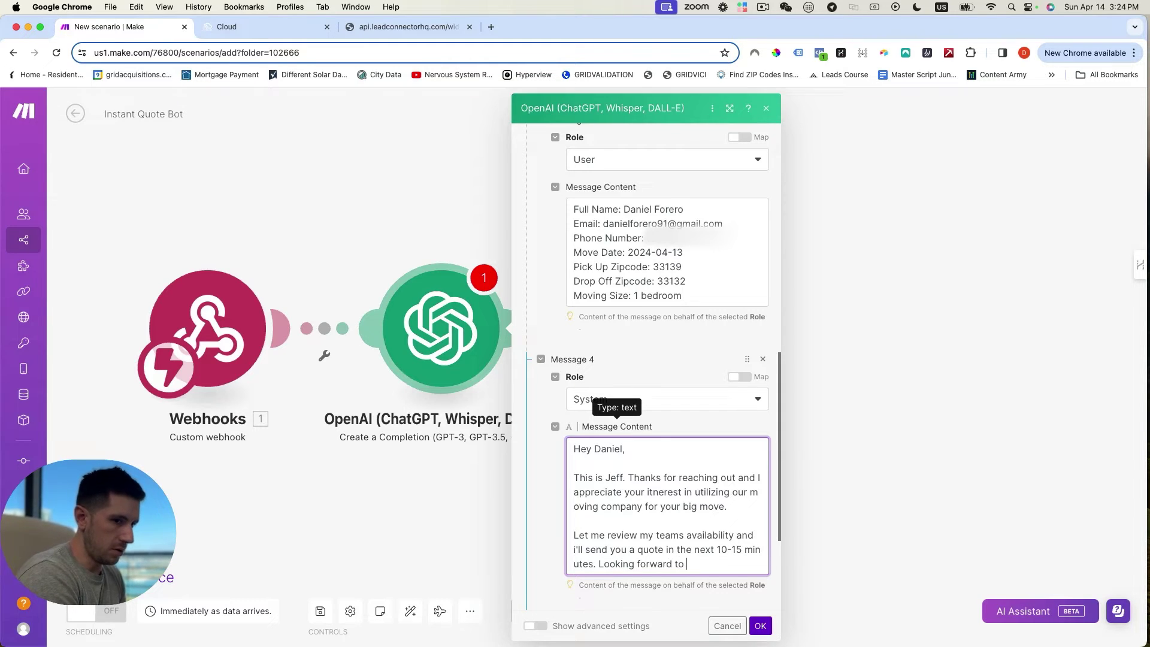
text(e)
key(BackSpace)
text(helping you move.)
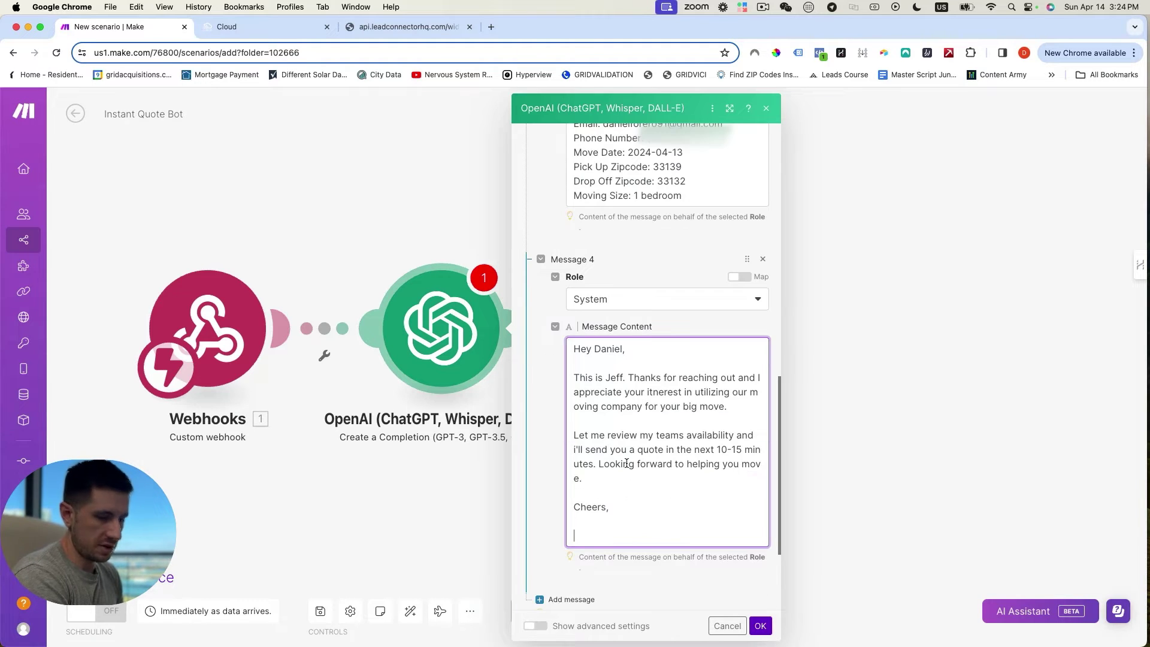
text(  Cheers,  Jeff)
key(BackSpace)
Step: Add a fifth message to the completion prompt and set its role to User
scroll(609, 439, down, 3)
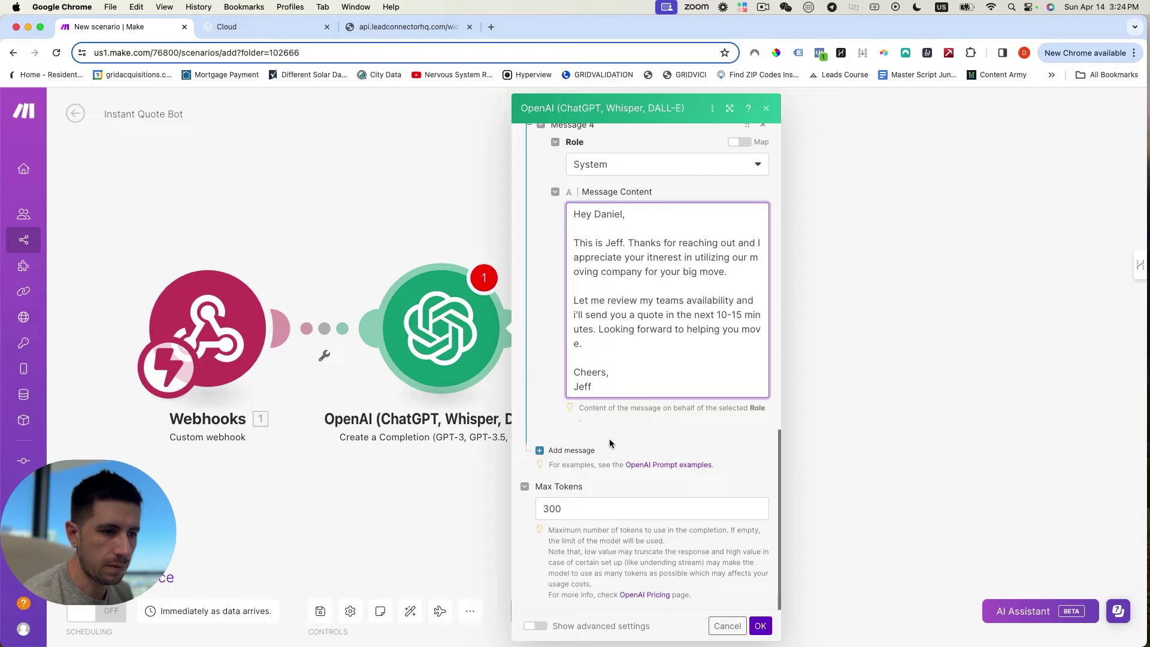
click(543, 450)
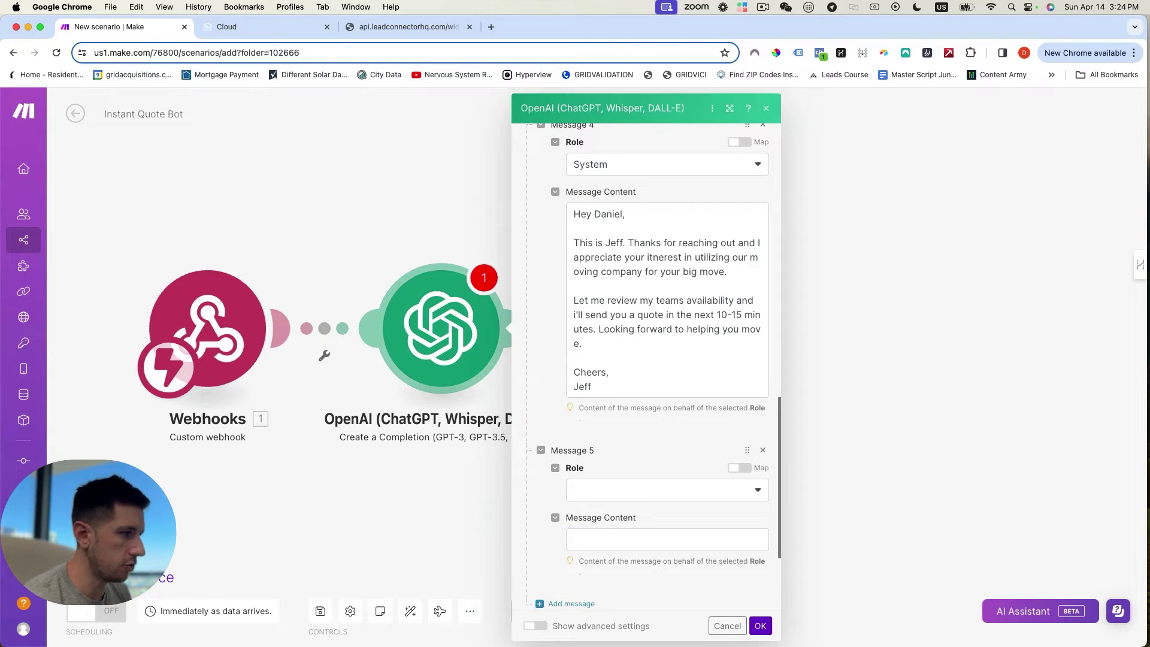
click(595, 490)
click(580, 506)
Step: Copy the sample submission from the third message and paste it as the fifth message's content
scroll(637, 335, down, 2)
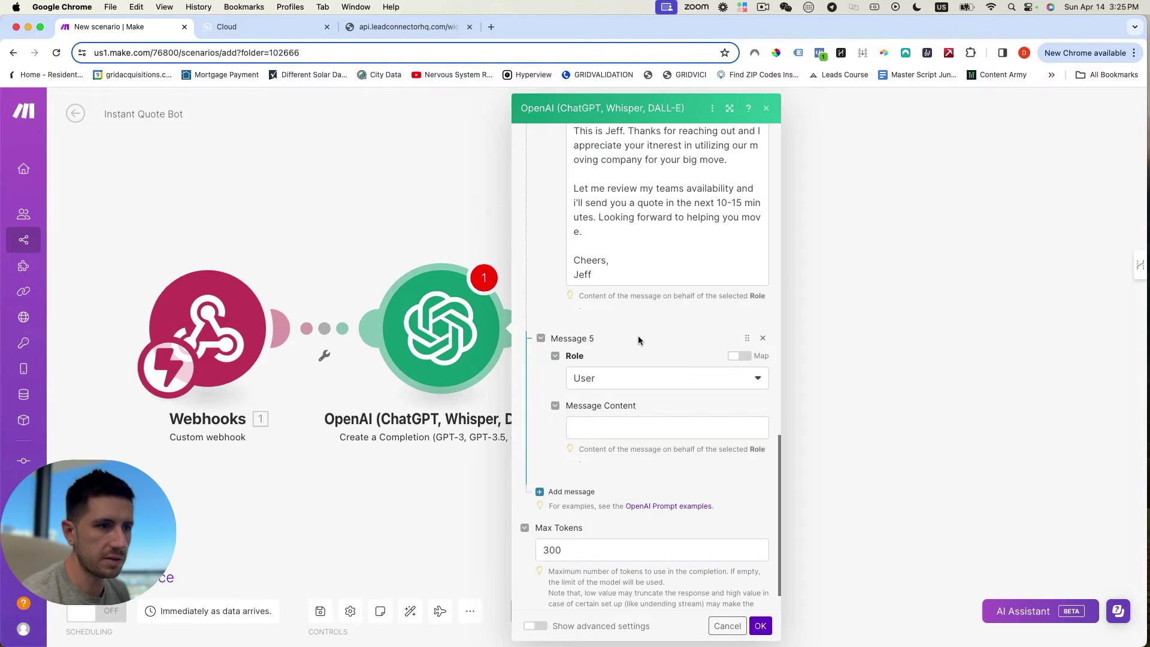
scroll(635, 339, up, 6)
scroll(634, 339, up, 1)
drag(684, 391, 574, 303)
key(super+c)
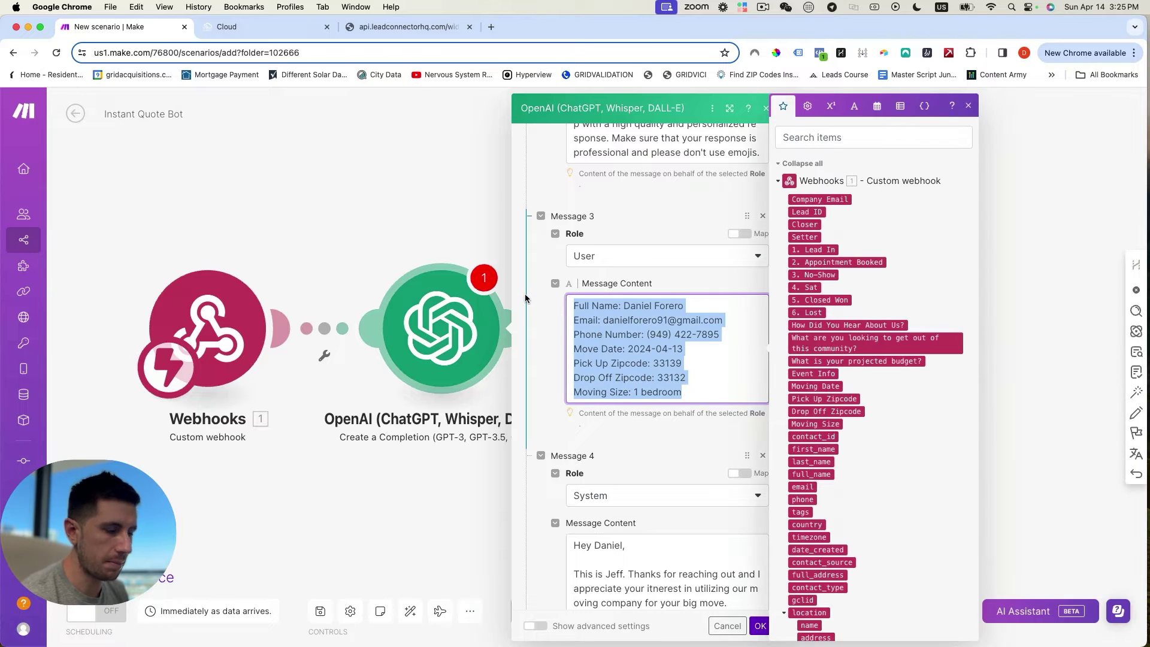
scroll(563, 409, down, 8)
click(569, 386)
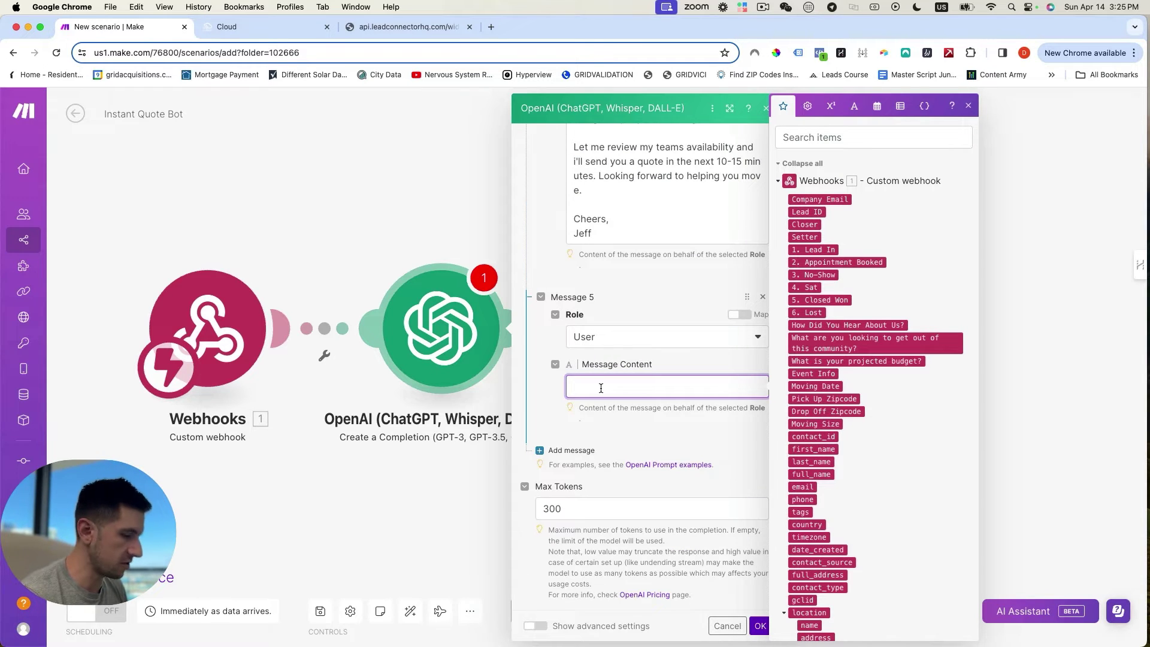
key(super+v)
Step: Replace the sample name and email in the fifth message with the webhook's full_name and email variables
drag(686, 386, 623, 387)
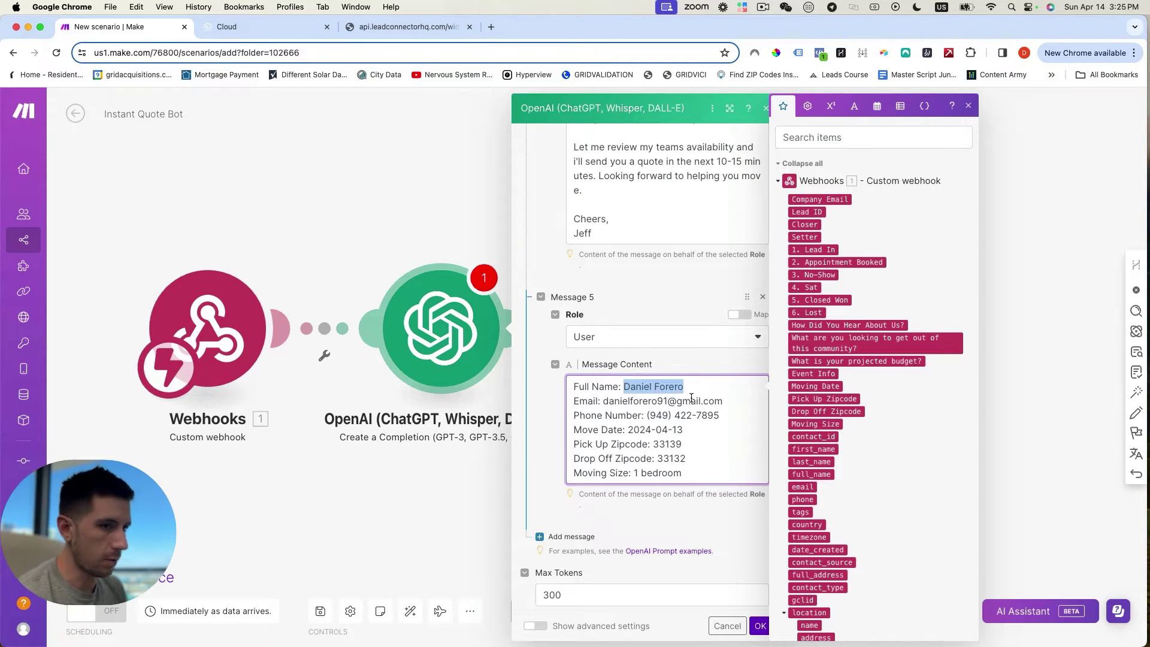
key(BackSpace)
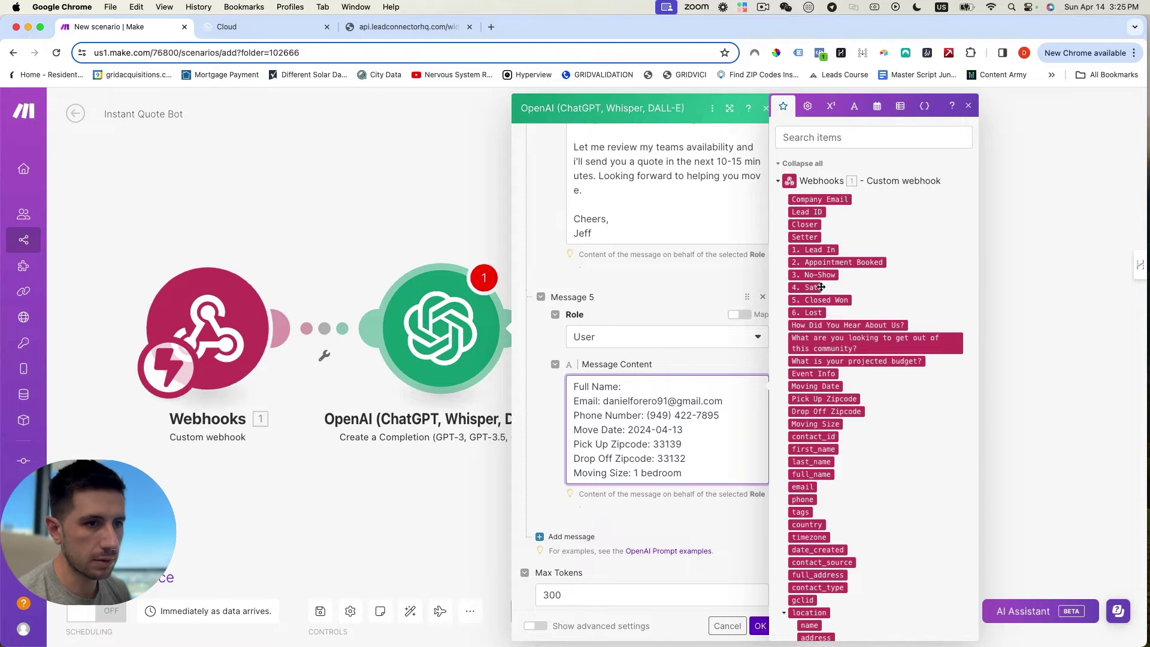
drag(810, 474, 635, 400)
key(BackSpace)
Step: Replace the sample phone number and move date in the fifth message with the webhook's phone and Moving Date variables
drag(719, 415, 645, 414)
key(BackSpace)
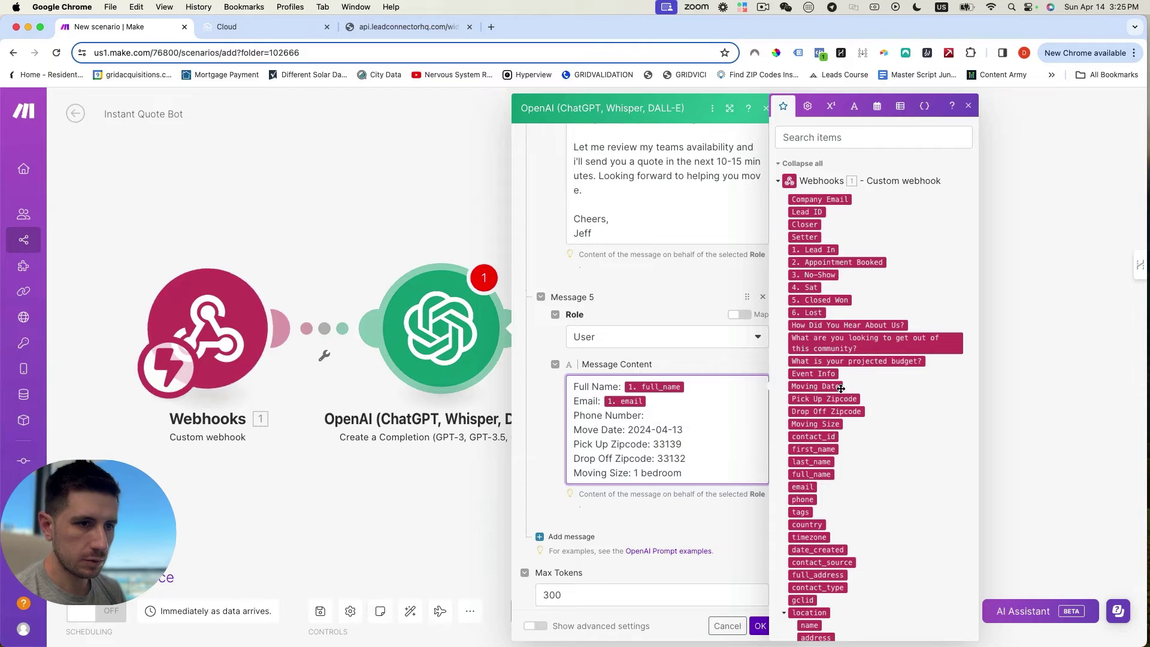
click(670, 415)
text(phone)
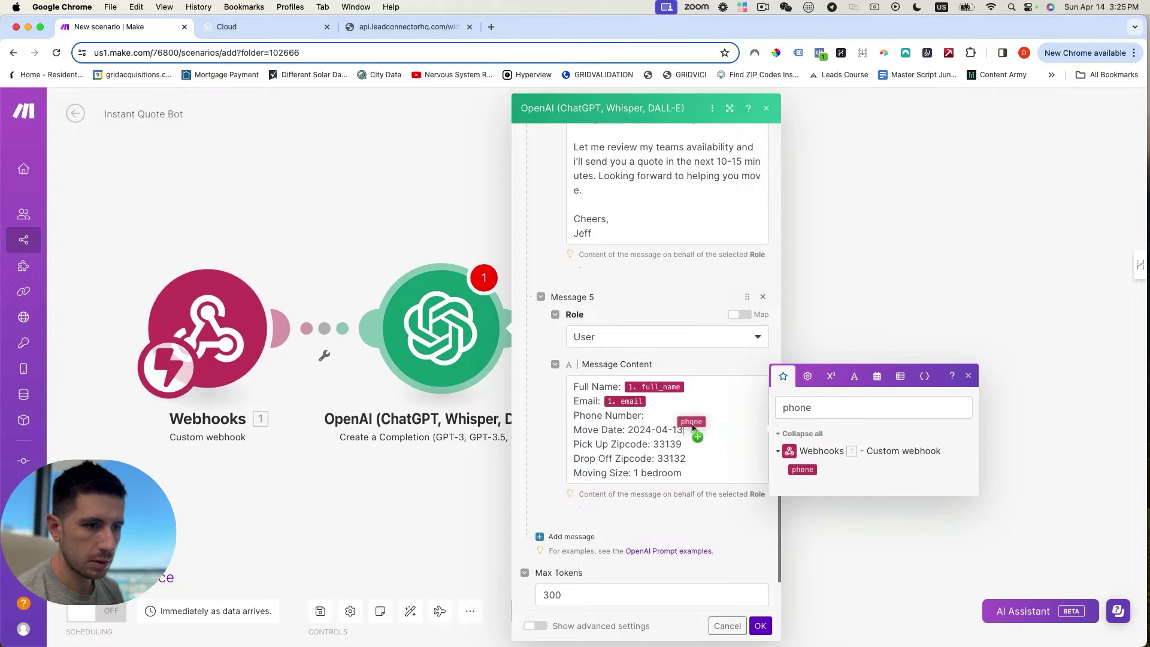
click(802, 469)
drag(682, 429, 628, 430)
key(BackSpace)
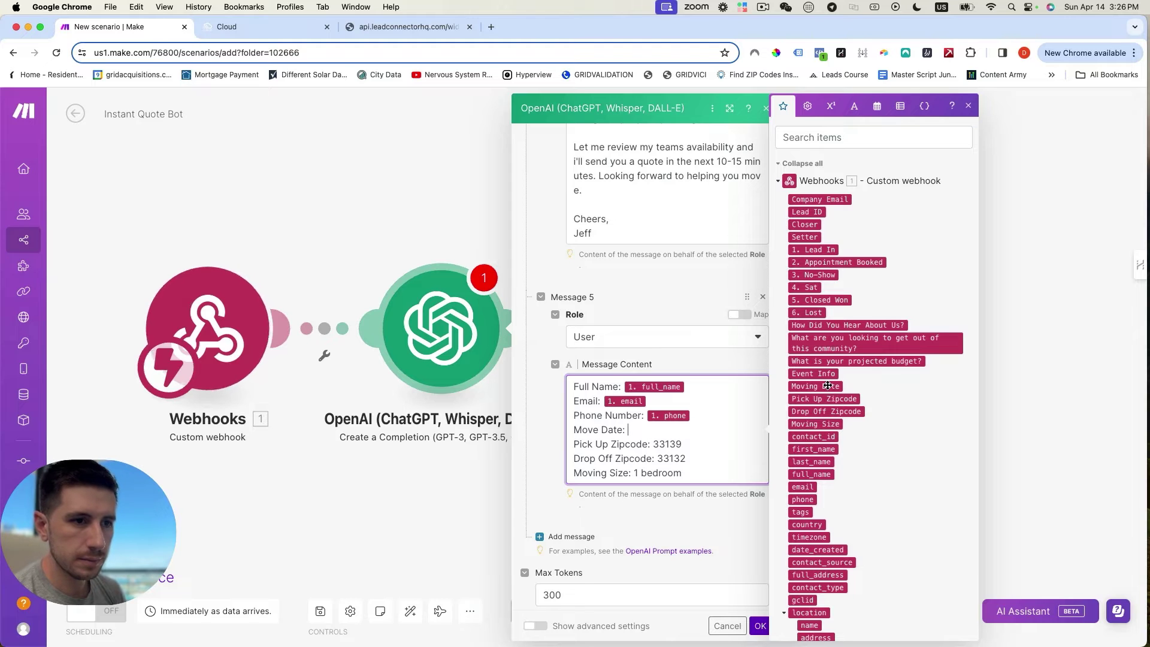
click(826, 387)
Step: Replace the two sample zipcodes in the fifth message with the webhook's Pick Up Zipcode and Drop Off Zipcode variables
key(Down)
key(BackSpace)
key(BackSpace)
key(BackSpace)
key(BackSpace)
key(BackSpace)
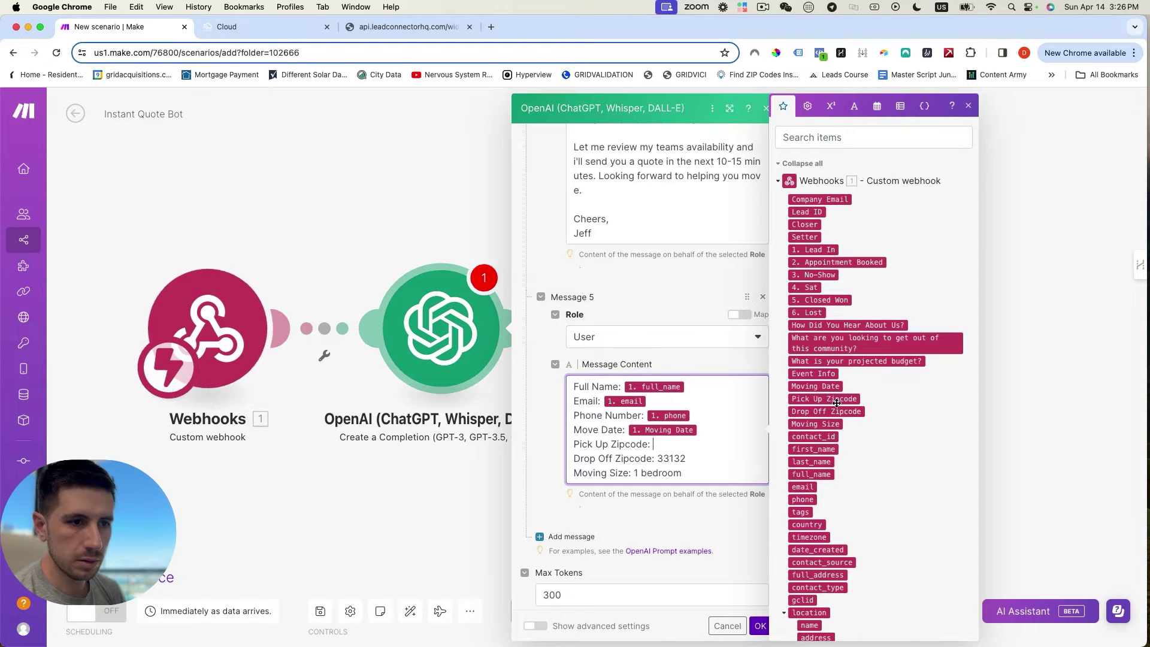
click(837, 399)
key(Down)
key(BackSpace)
key(BackSpace)
key(BackSpace)
key(BackSpace)
key(BackSpace)
click(826, 411)
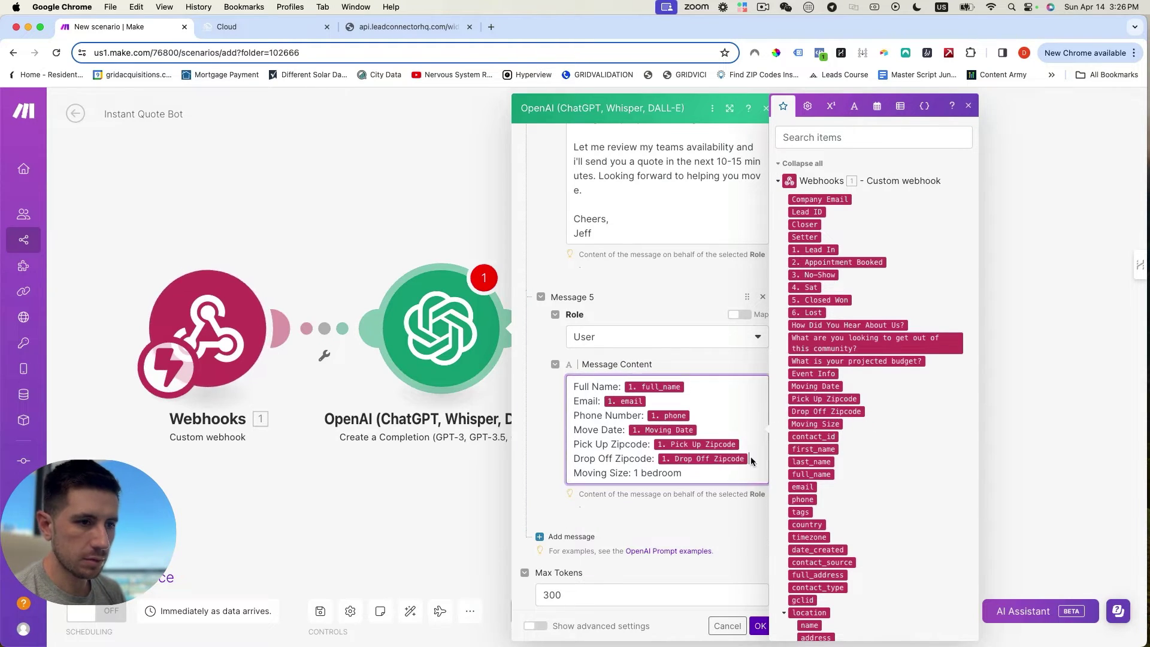
Step: Replace the sample moving size in the fifth message with the webhook's Moving Size variable and confirm the OpenAI module settings
scroll(695, 467, down, 1)
scroll(694, 467, down, 1)
key(Down)
key(BackSpace)
key(BackSpace)
key(BackSpace)
key(BackSpace)
key(BackSpace)
key(BackSpace)
key(BackSpace)
key(BackSpace)
key(BackSpace)
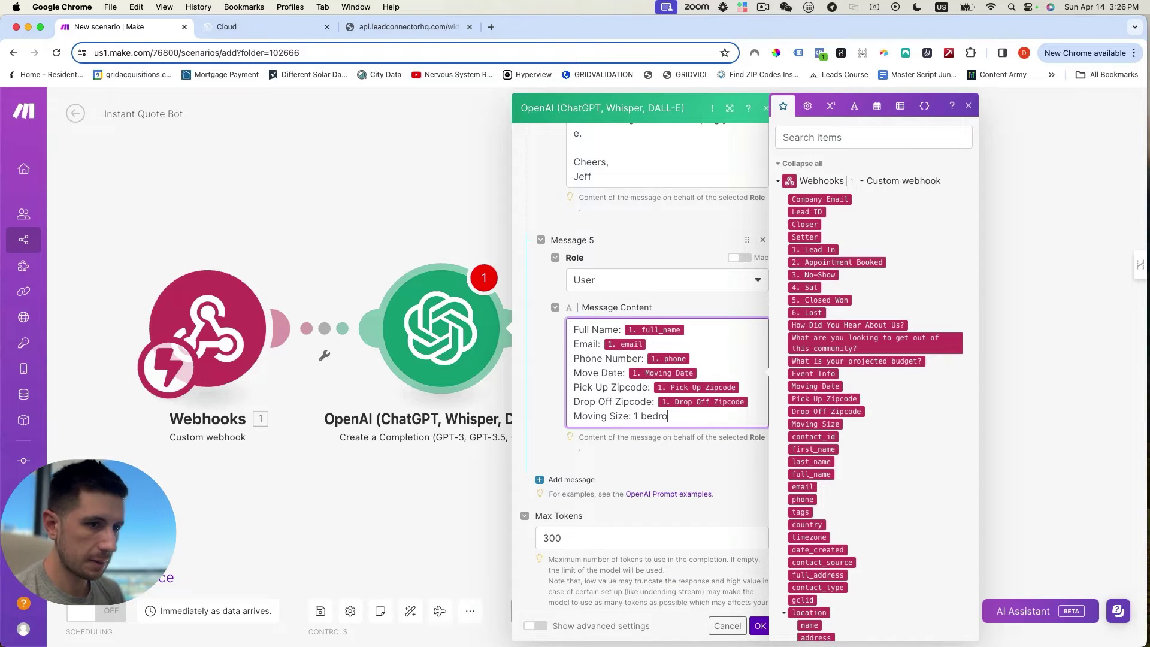
click(803, 424)
click(699, 466)
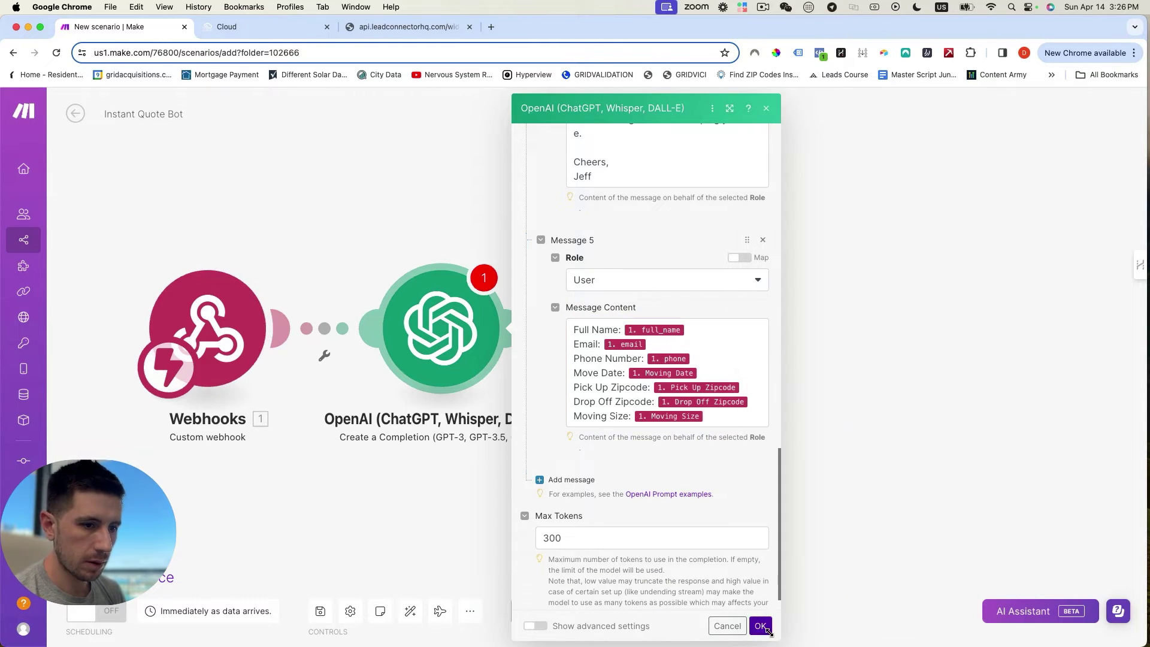
click(760, 626)
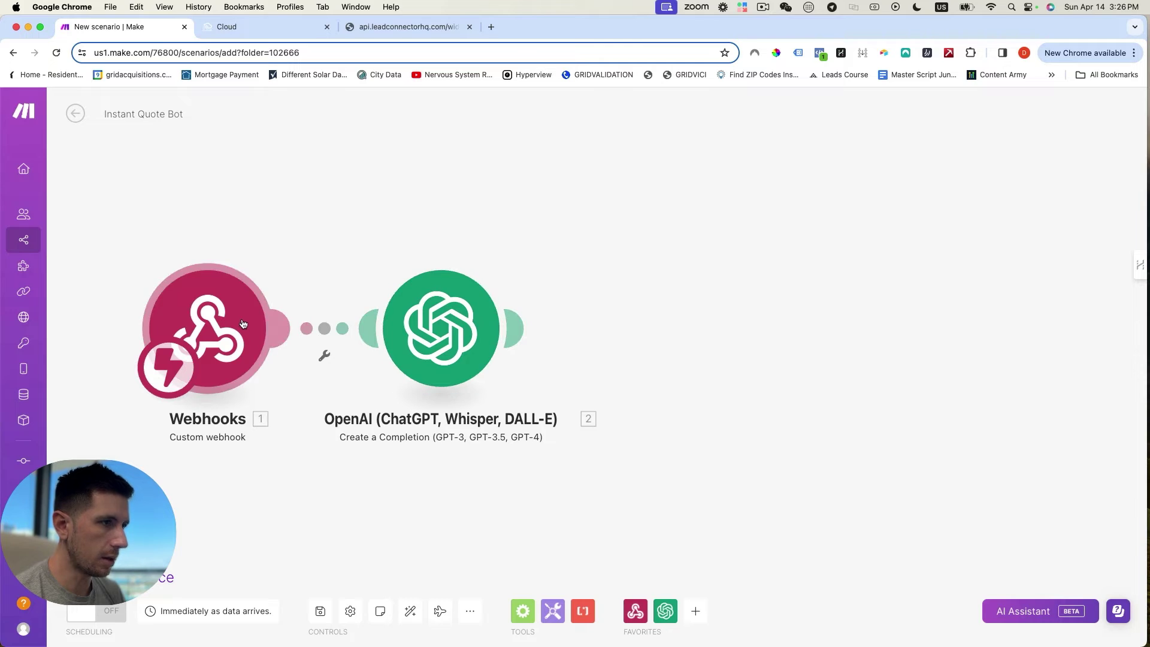
Step: Save the Instant Quote Bot scenario and run it once
click(320, 610)
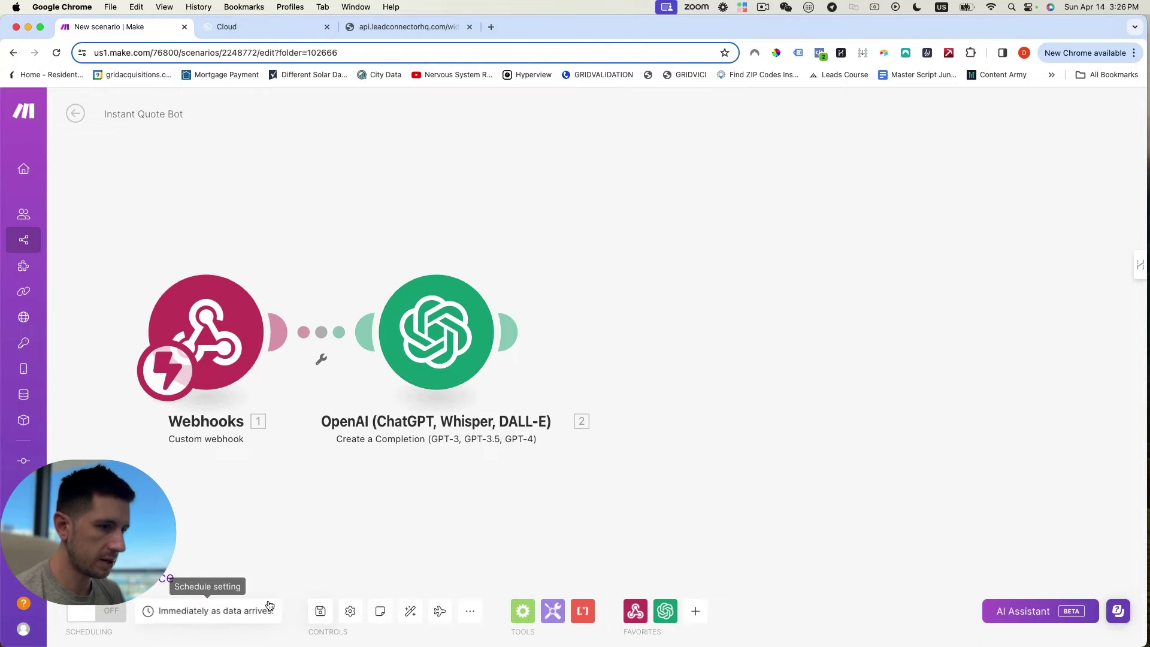
click(157, 577)
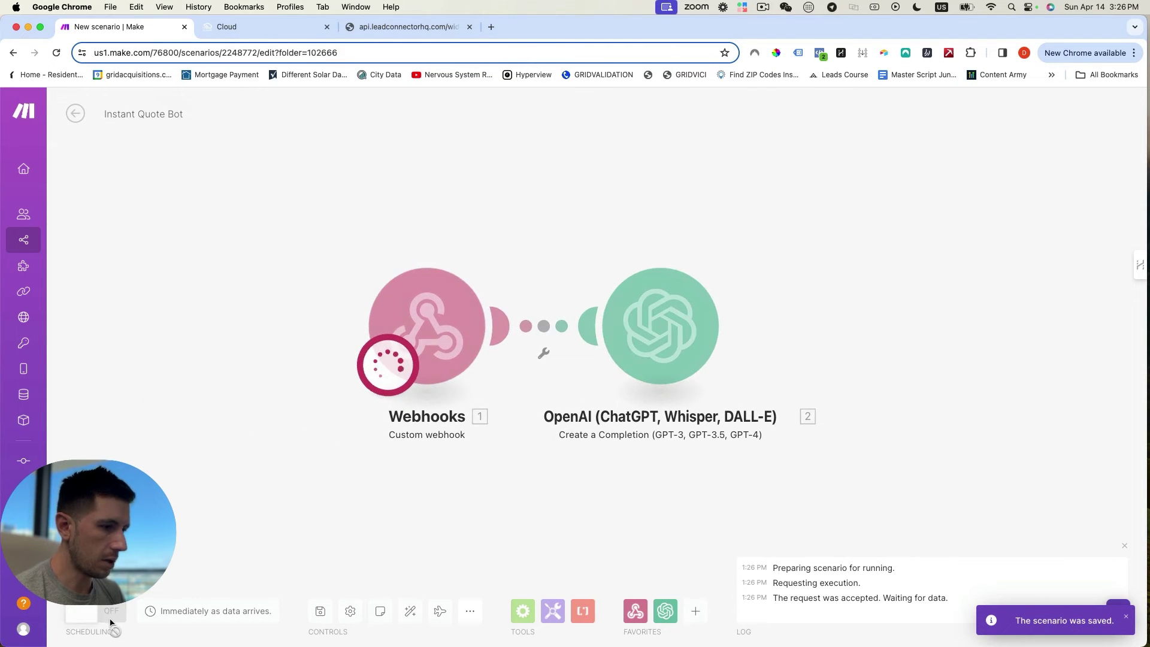
Step: Submit a fresh moving form with the test customer's details, date 2024-04-14, zipcodes 33132 to 33139 and size 2 bedroom (small size,few items)
click(422, 27)
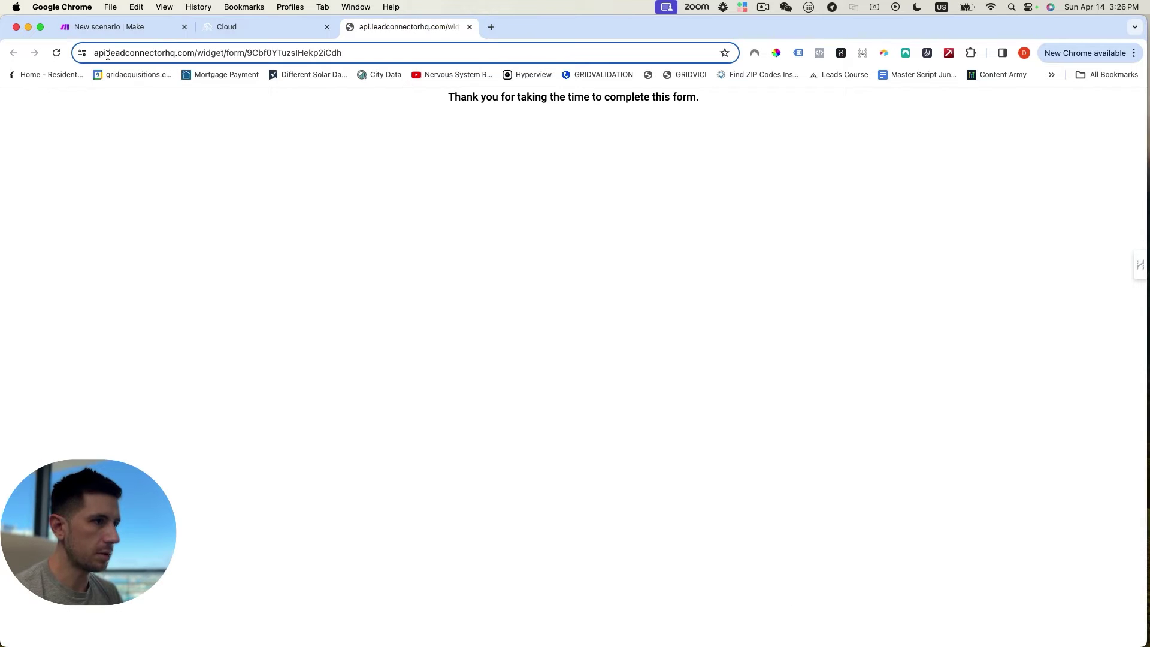
click(56, 52)
click(419, 155)
click(506, 187)
click(658, 317)
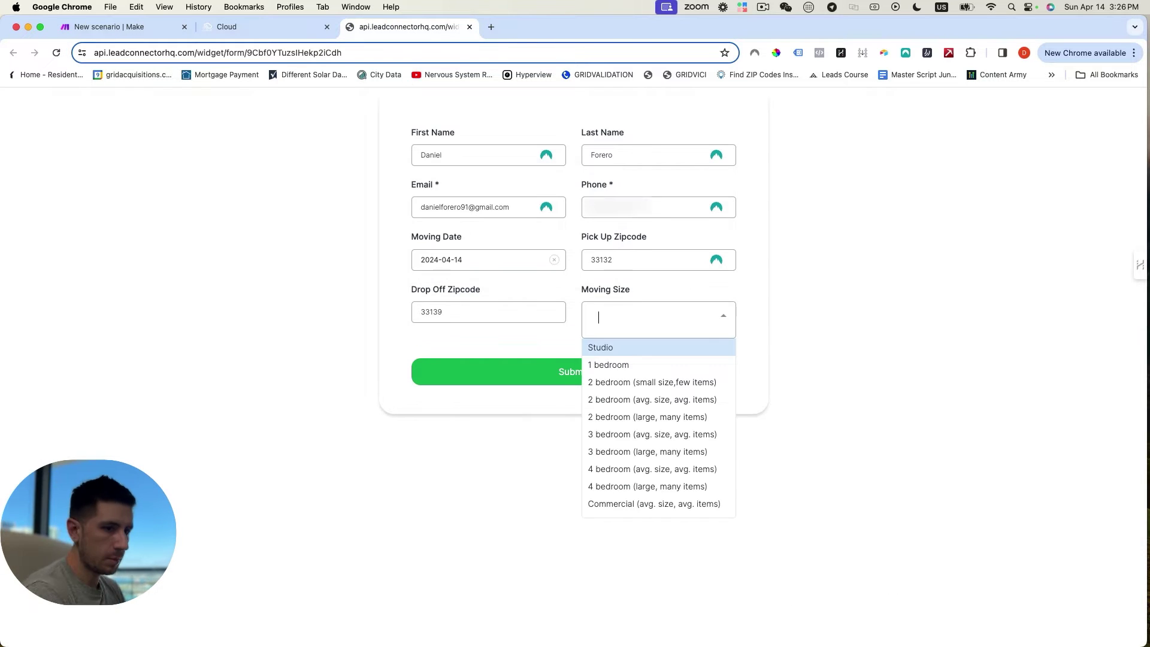
click(625, 382)
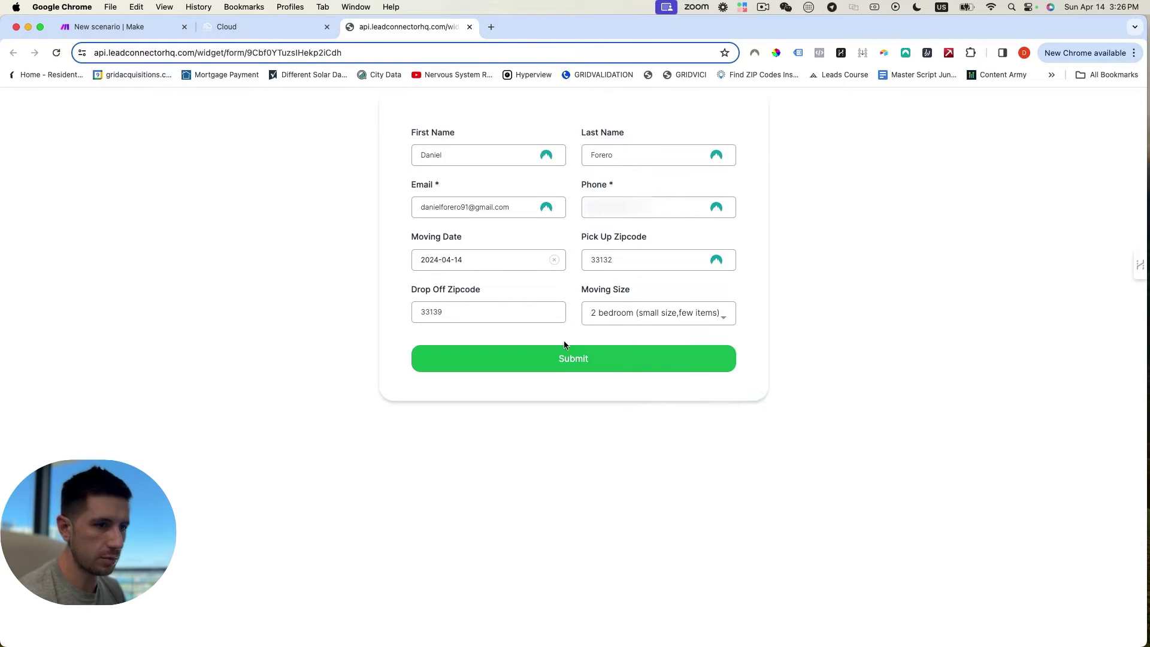
click(553, 359)
Step: Return to the Make scenario and review the reply generated in the OpenAI module's output bundle
key(super+1)
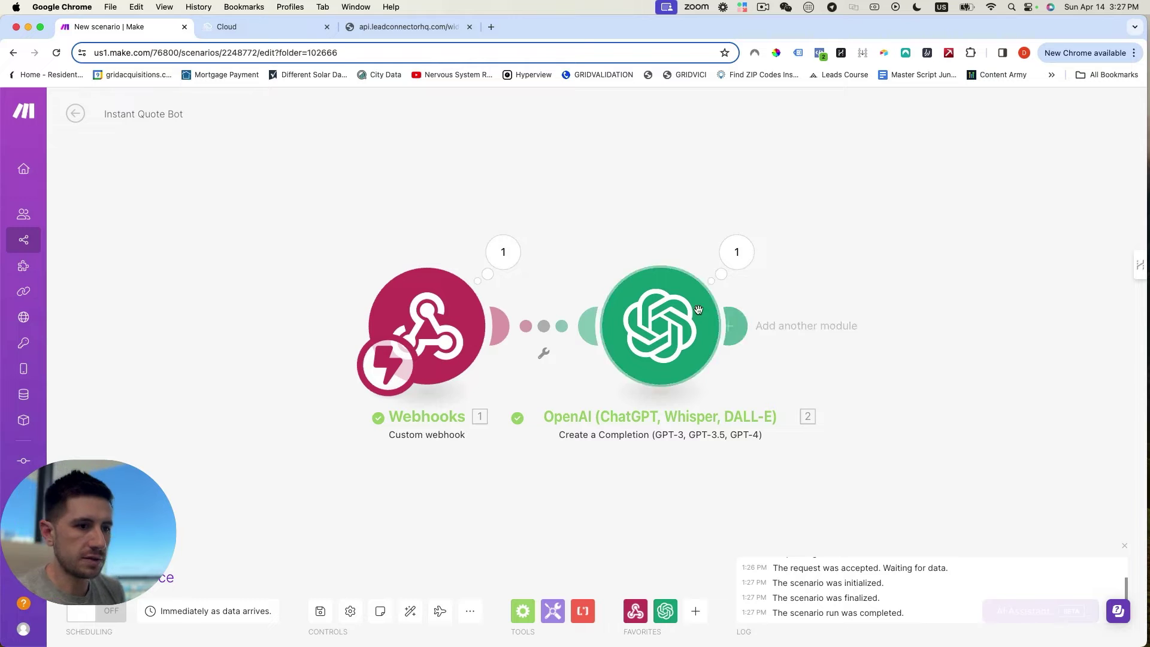
click(729, 247)
scroll(910, 311, down, 3)
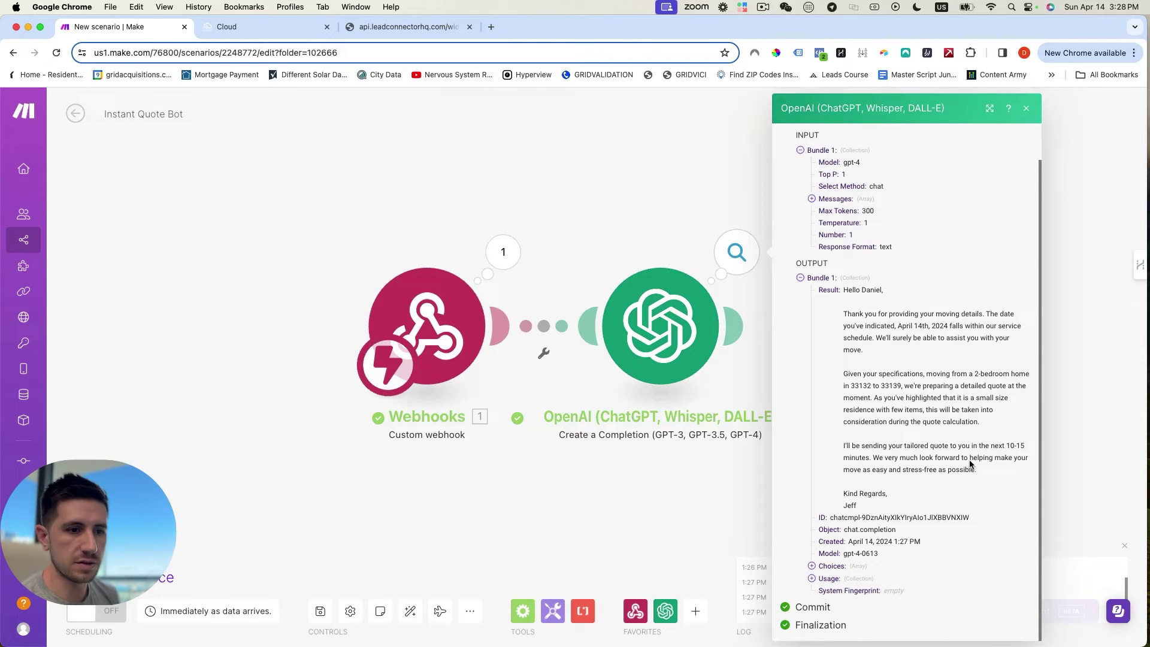
click(724, 218)
Step: Add an Email module with the Send an Email action after the OpenAI module
click(736, 327)
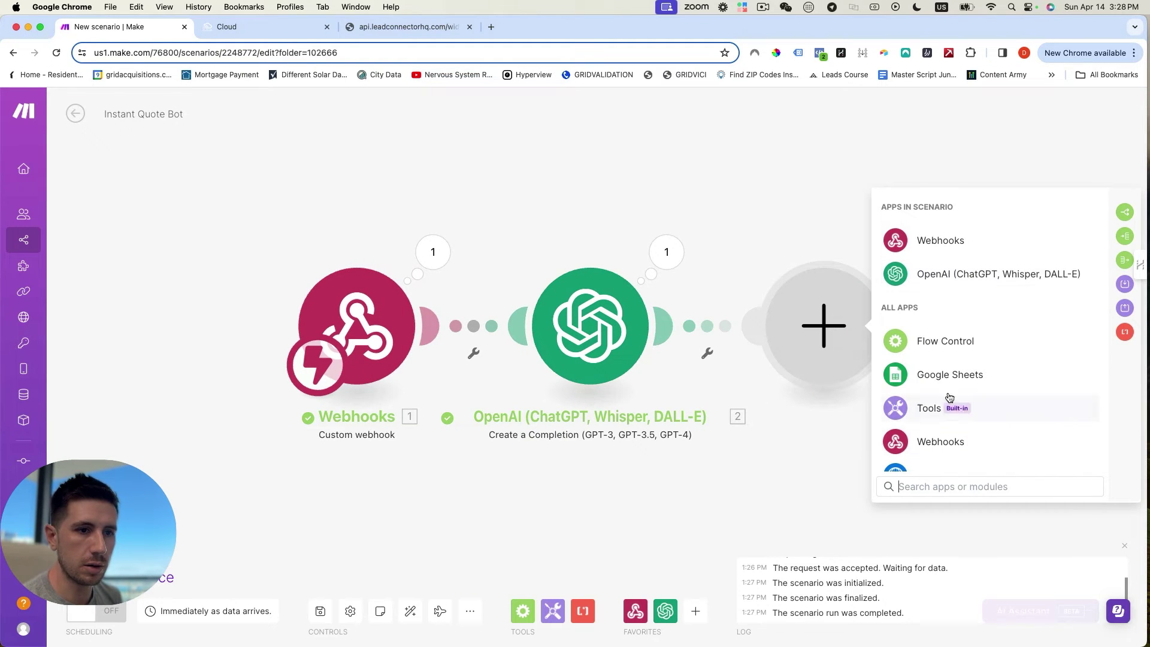
scroll(949, 287, down, 1)
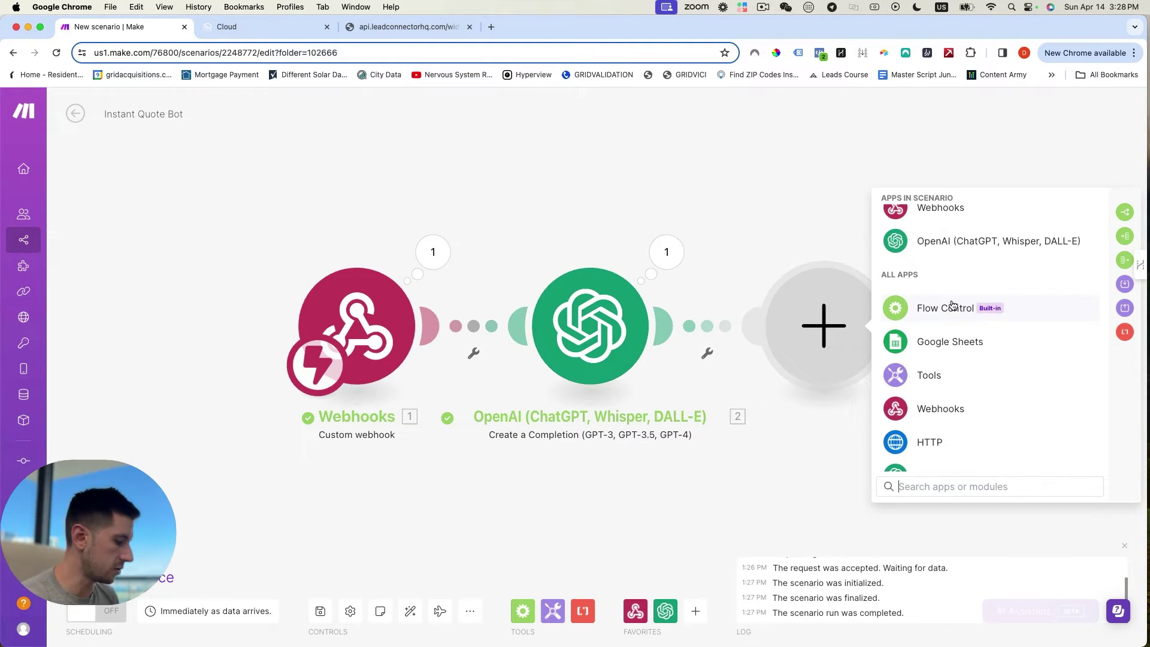
text(email)
click(975, 202)
scroll(981, 306, down, 1)
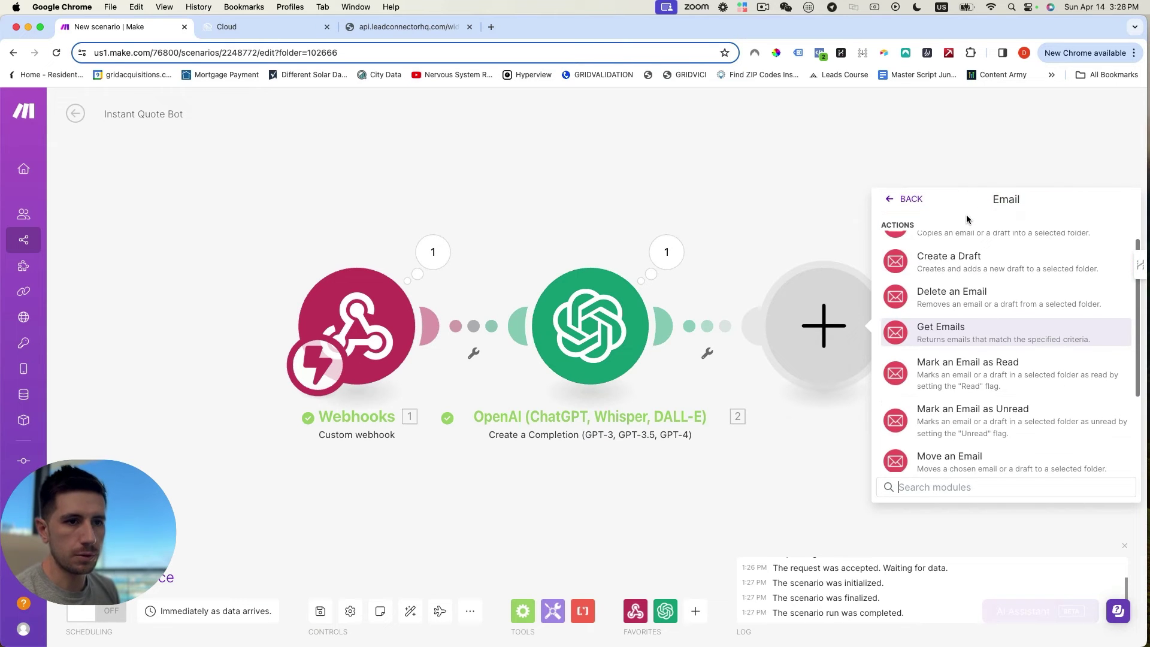
scroll(982, 308, up, 2)
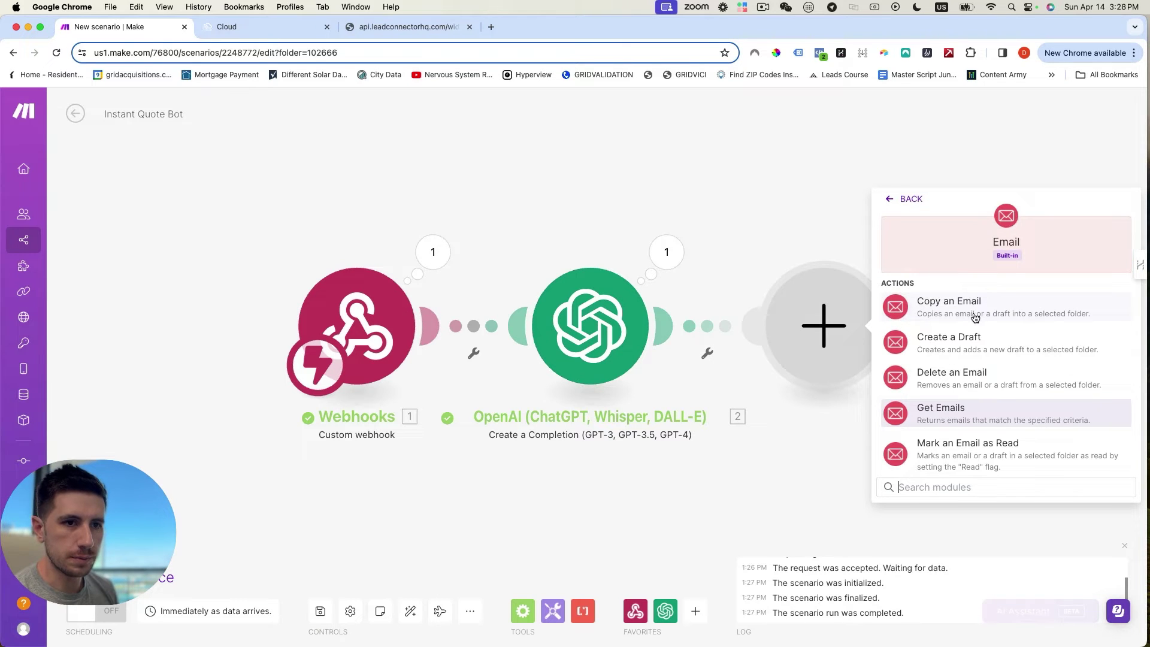
scroll(981, 320, down, 5)
click(989, 367)
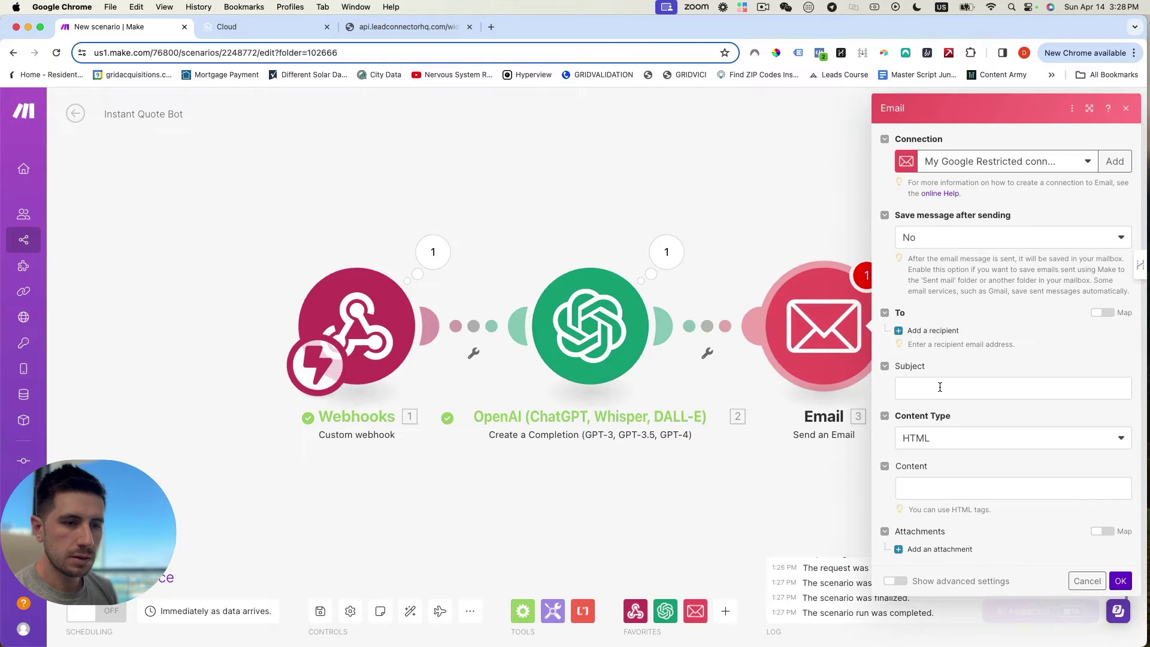
Step: Set the email subject to "Quote Request Received! Looking forward to helping"
click(940, 387)
text(Quot)
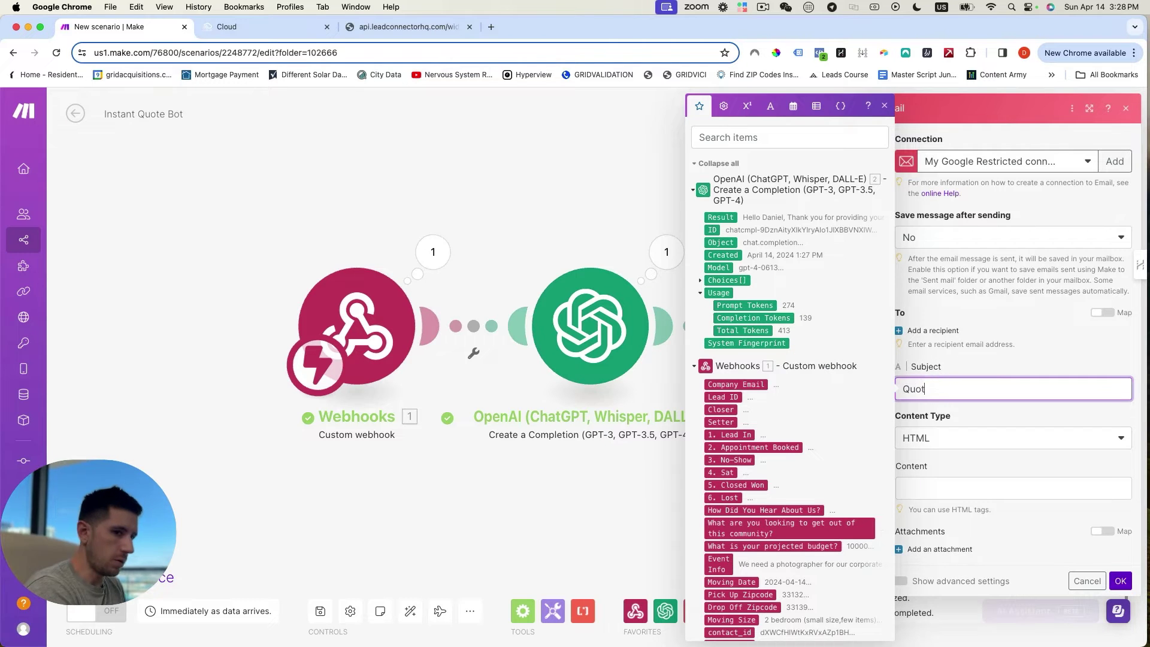
text(e Request Rec)
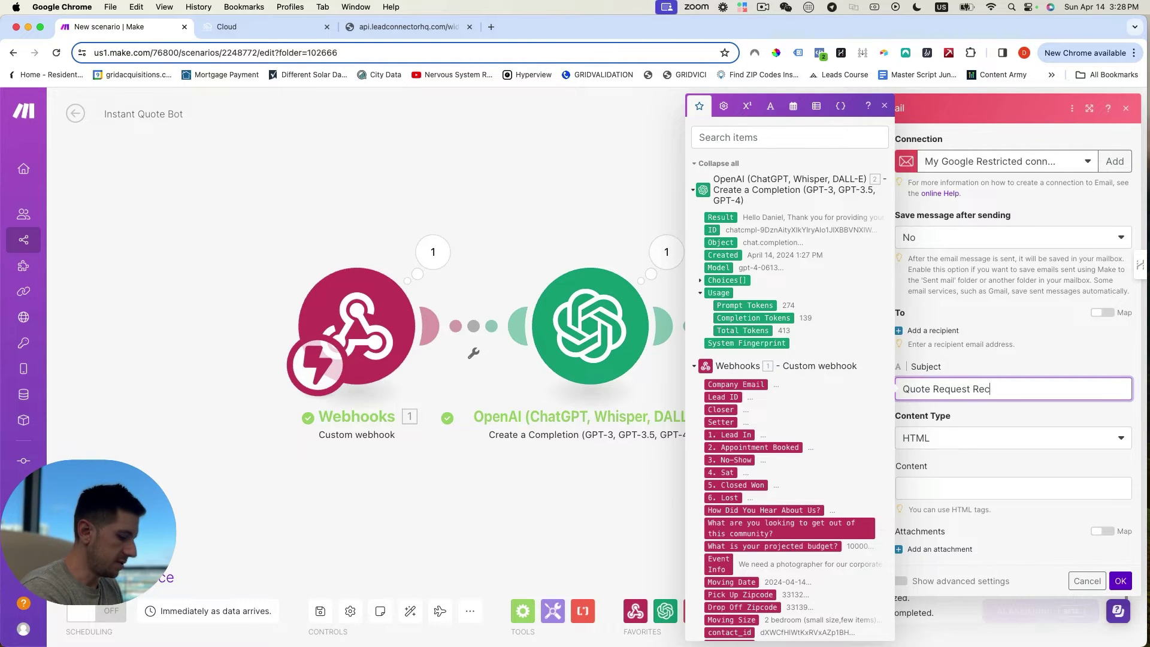
text(eived! We)
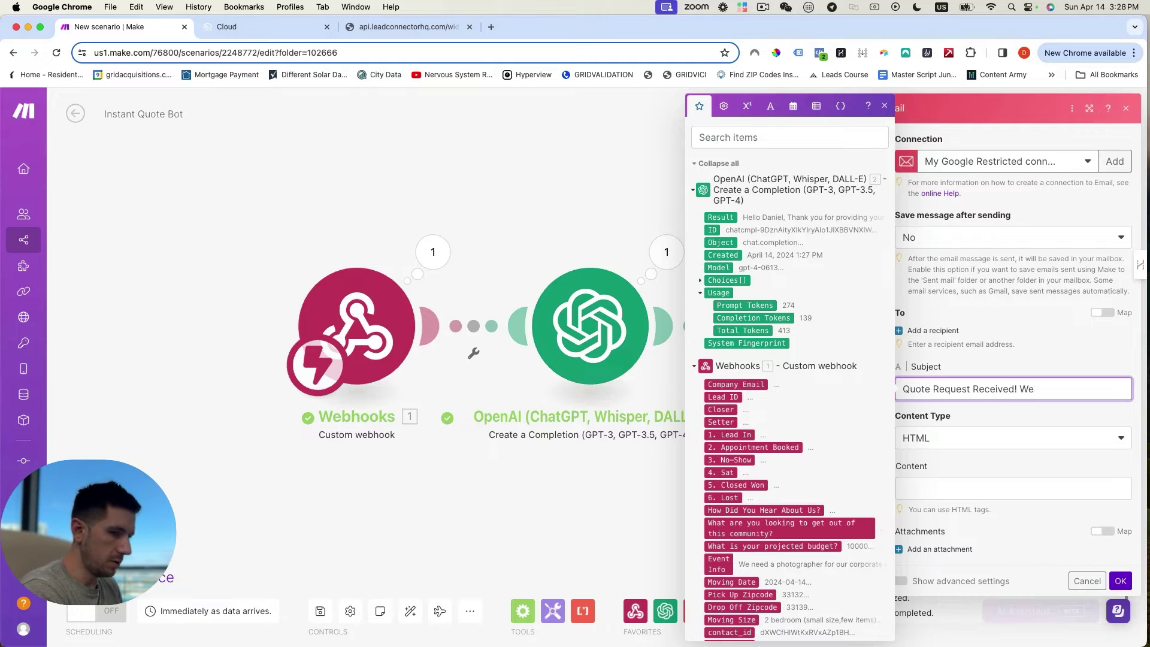
key(BackSpace)
key(BackSpace)
text(Looking forward to helping)
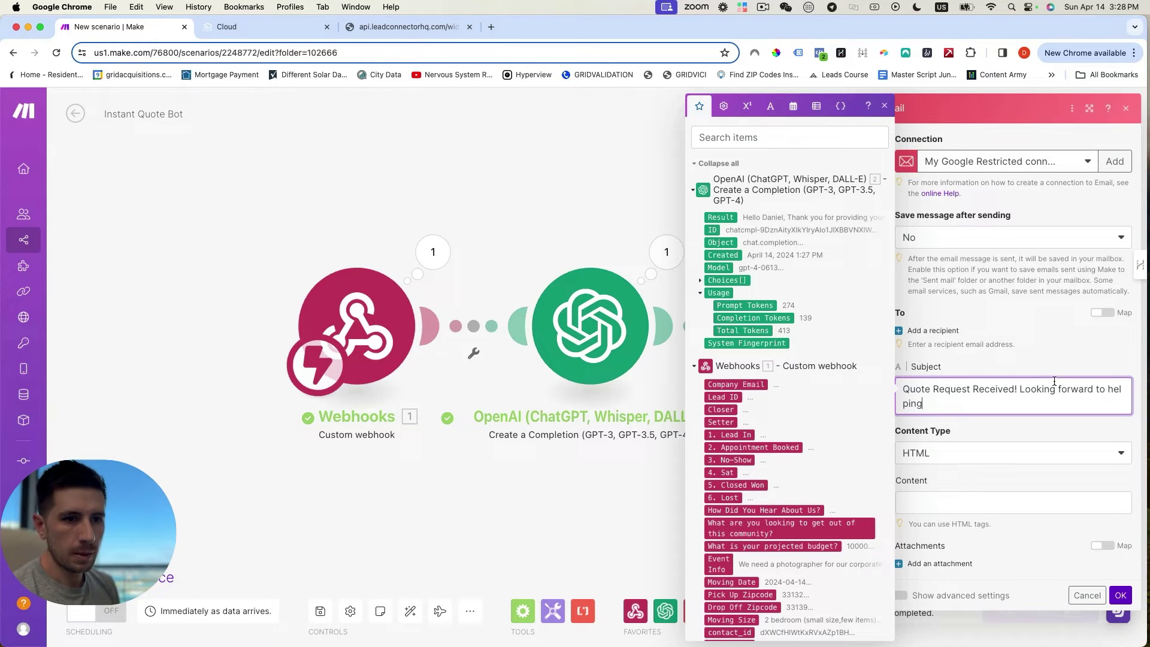
Step: Set the email's content type to Plaintext and add a recipient using the webhook's email variable
click(963, 465)
click(941, 500)
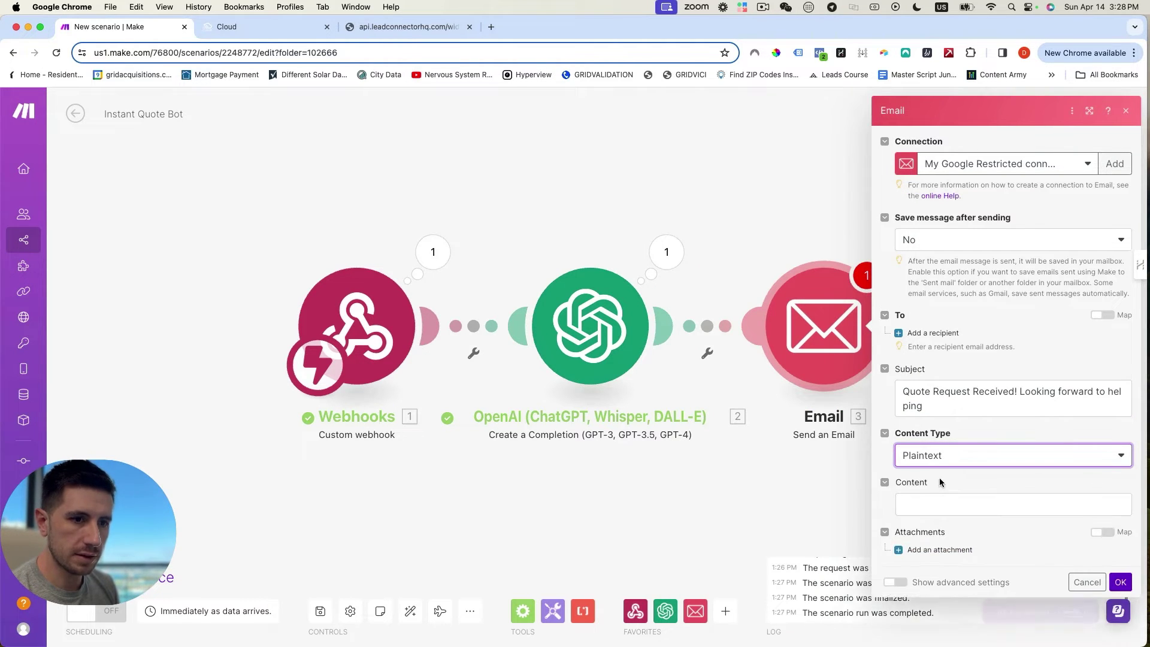
click(931, 330)
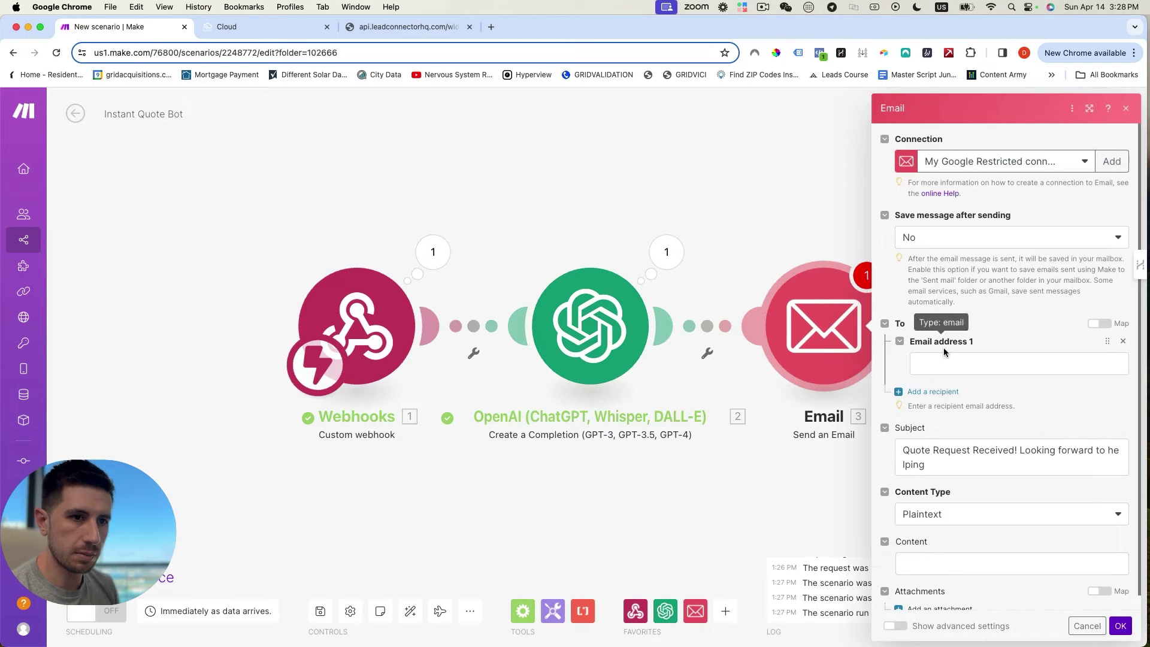
click(961, 371)
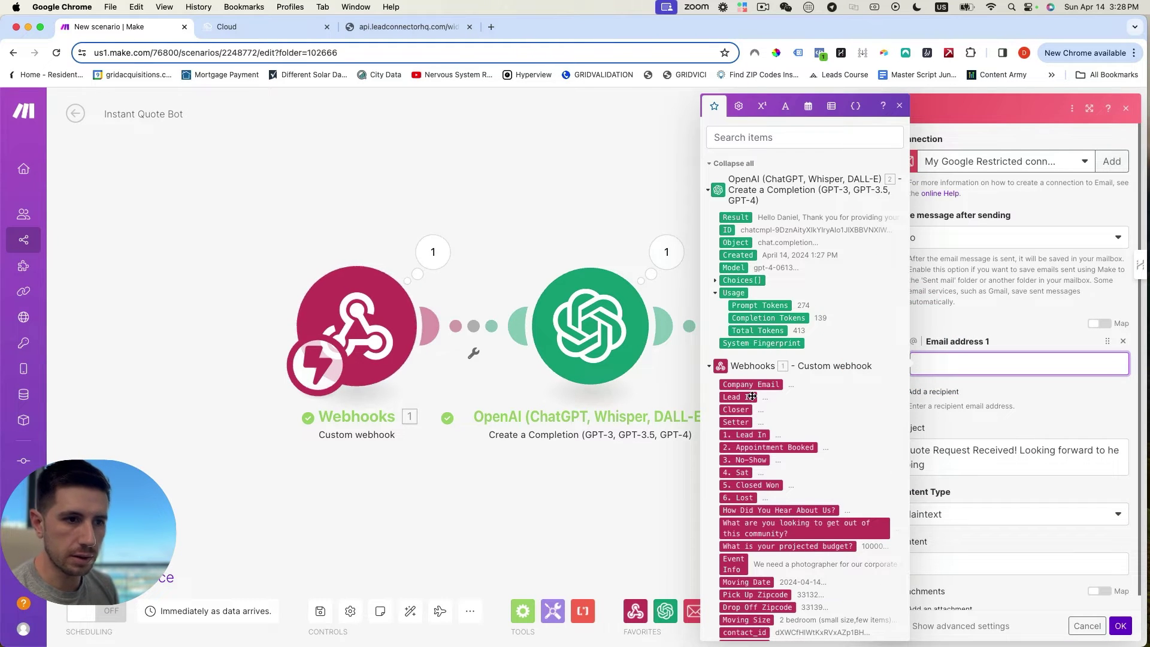
scroll(779, 479, down, 3)
click(733, 589)
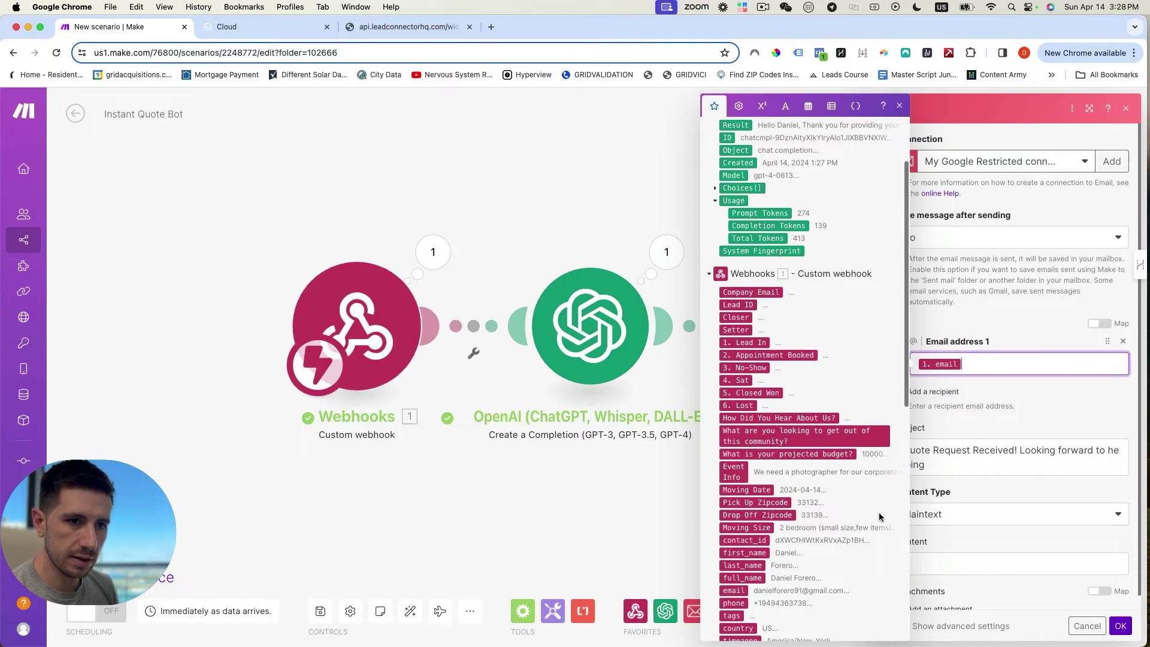
Step: Use the OpenAI module's Result variable as the email content and confirm the Email module settings
click(1037, 400)
click(1012, 563)
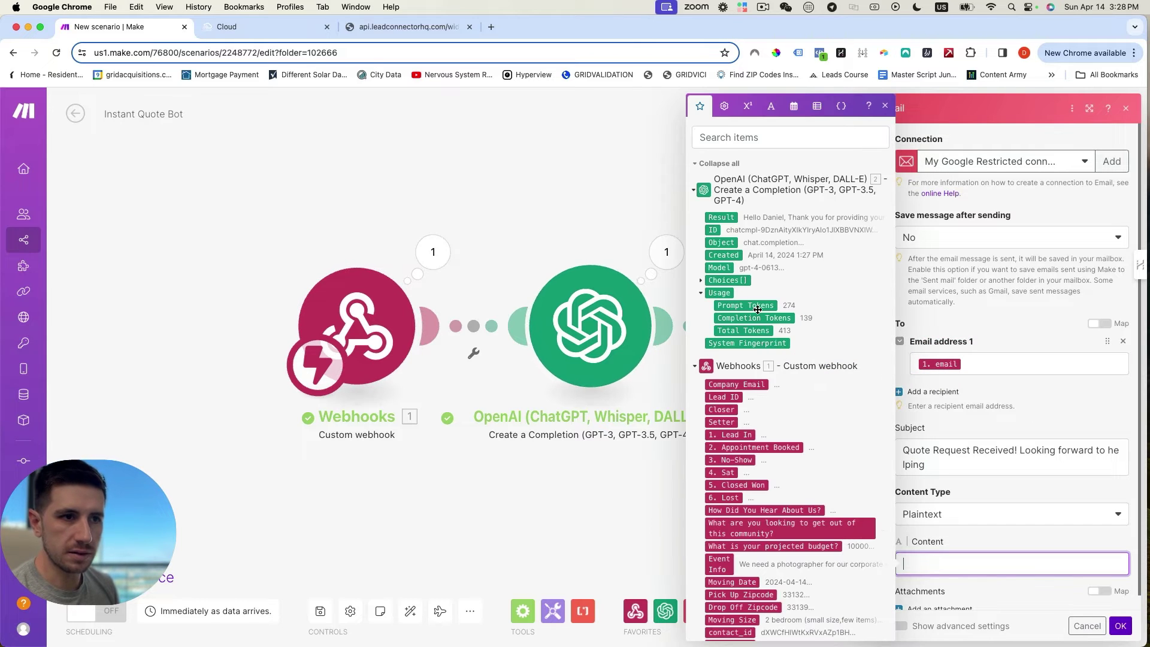
scroll(748, 263, down, 5)
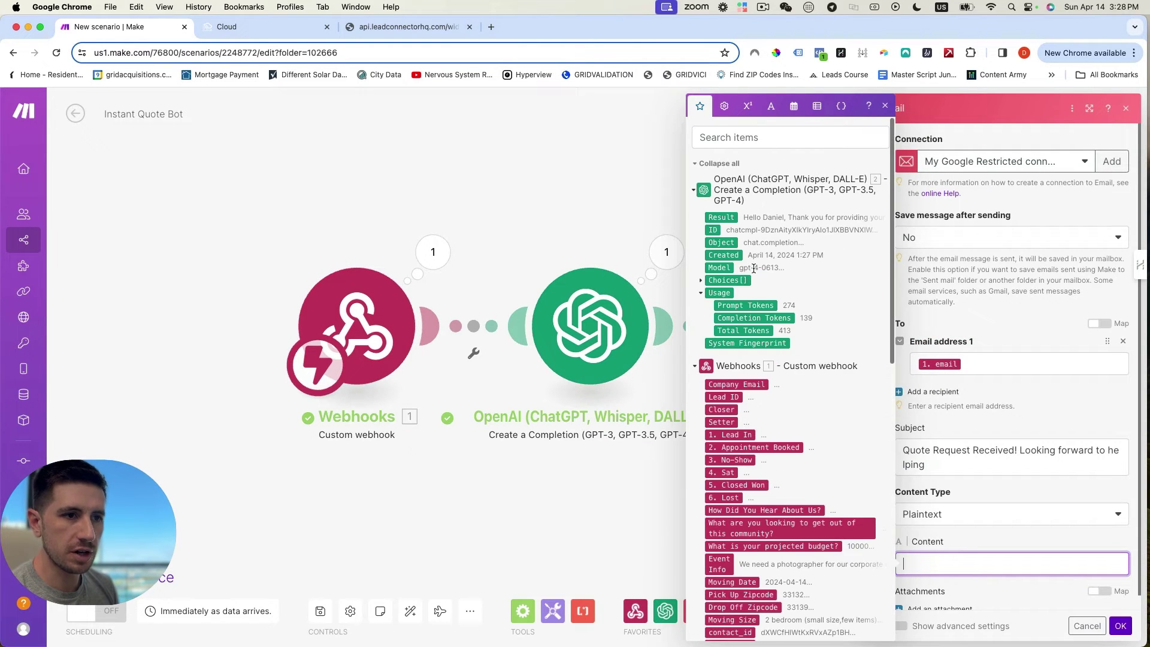
scroll(745, 257, up, 5)
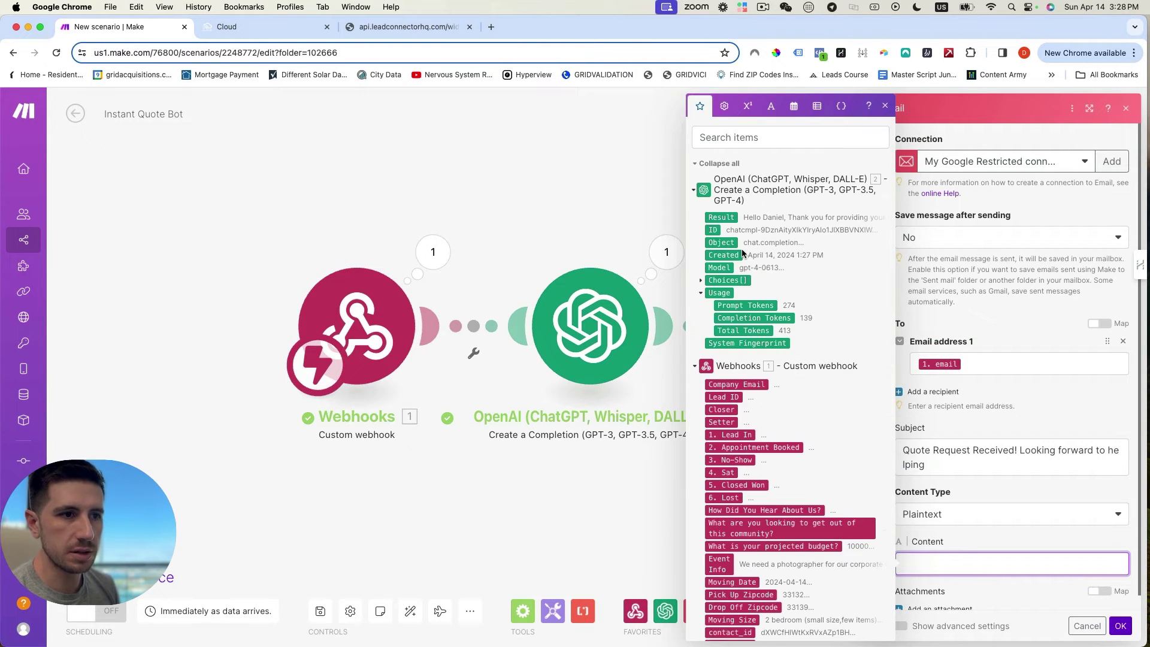
click(702, 279)
click(720, 216)
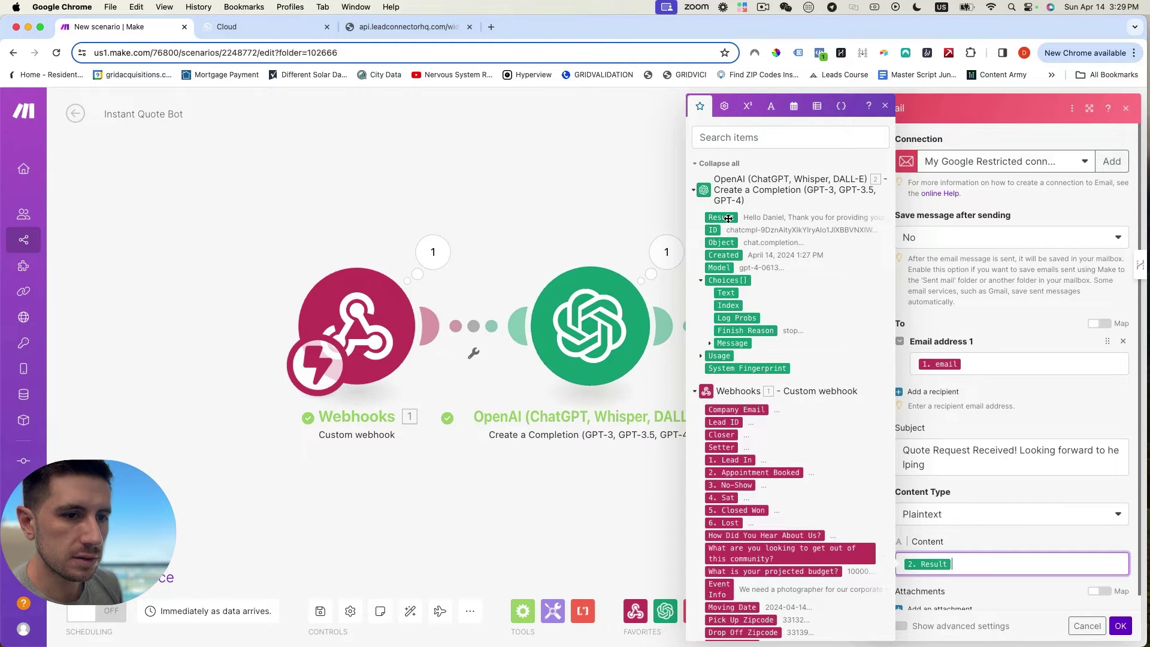
click(978, 544)
scroll(978, 543, down, 1)
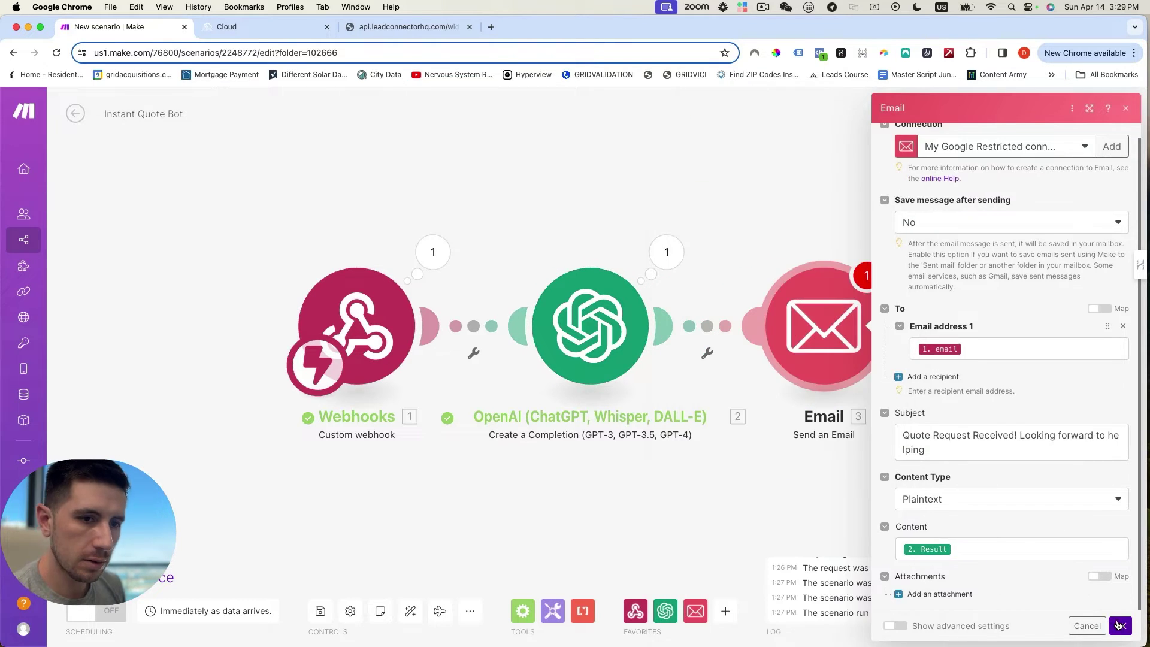
click(1119, 625)
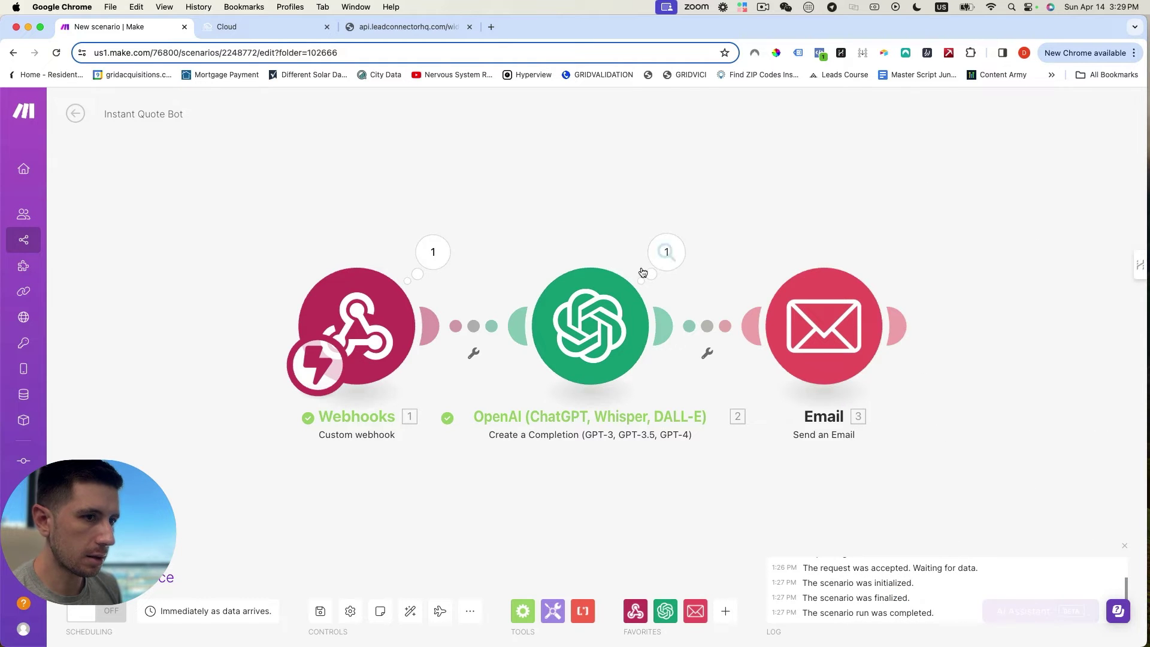
Step: Run the scenario once and submit a new form with test contact details, date 2024-04-05, zipcodes 33139 to 33132 and size 2 bedroom (small size,few items)
right_click(626, 309)
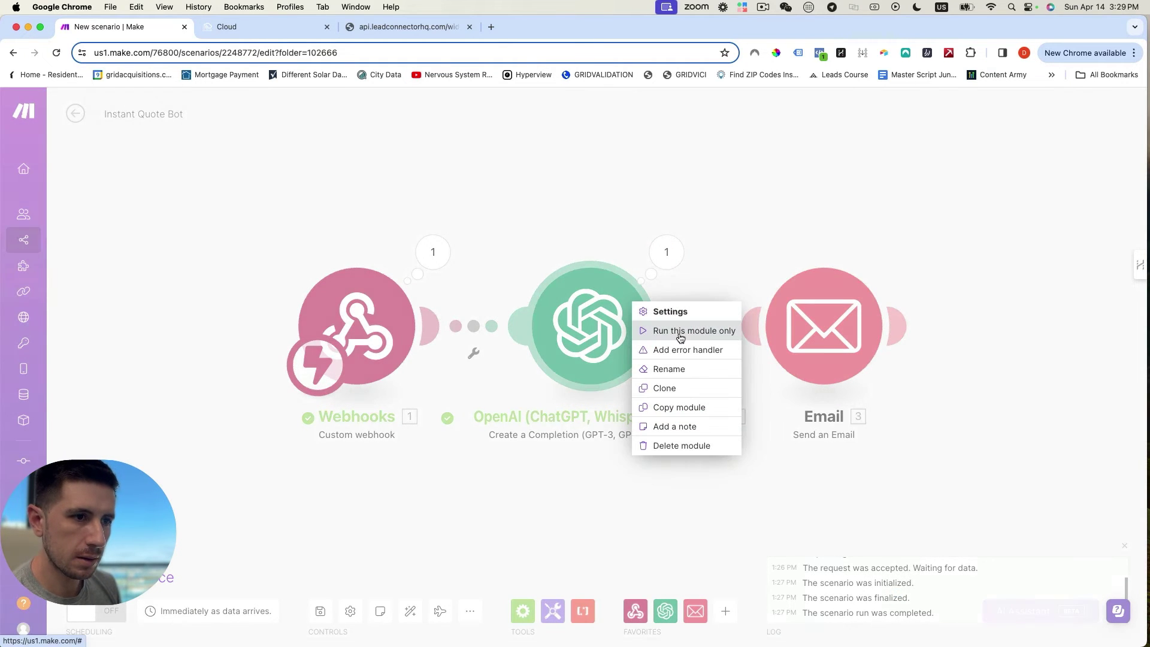
click(677, 332)
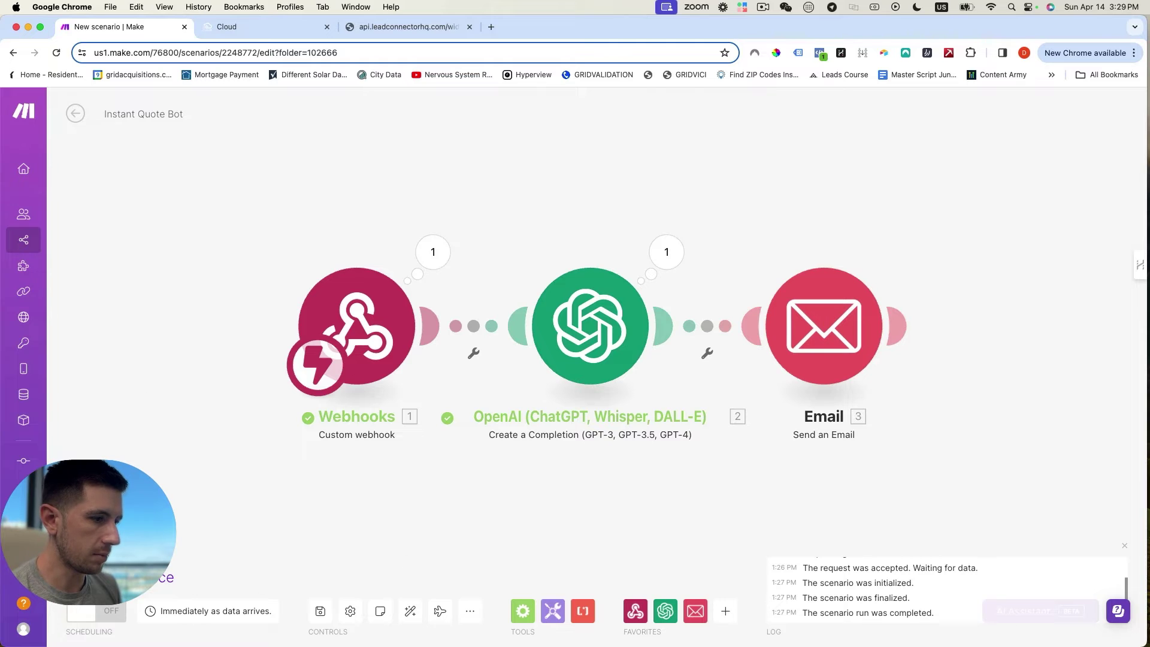
click(120, 577)
click(361, 30)
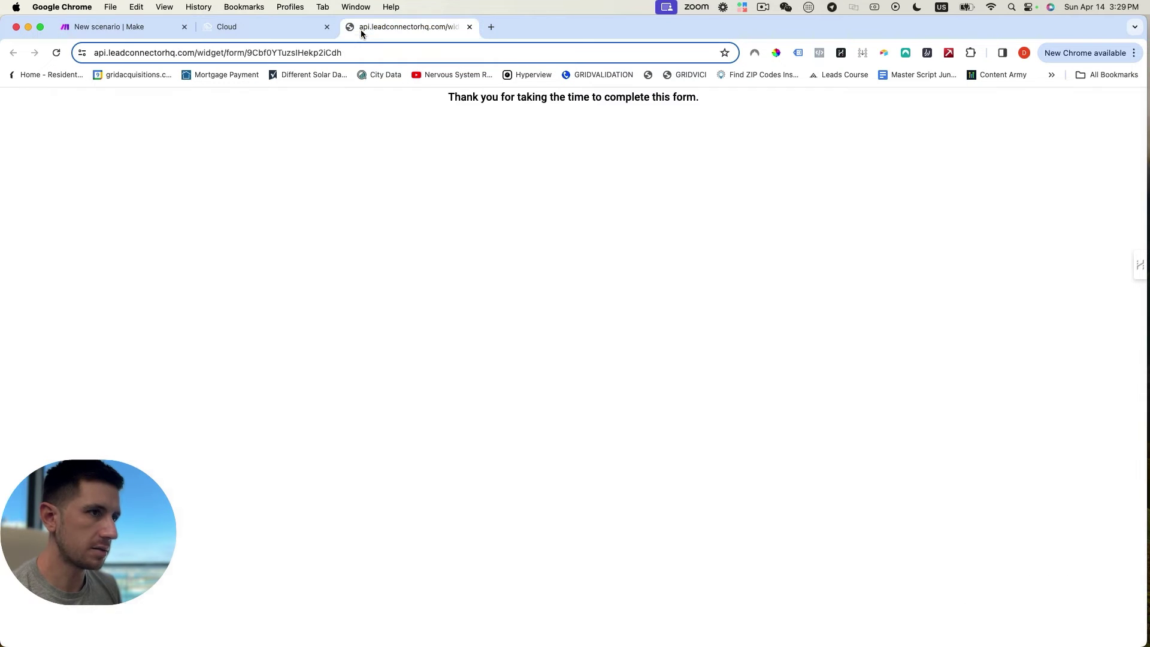
click(57, 52)
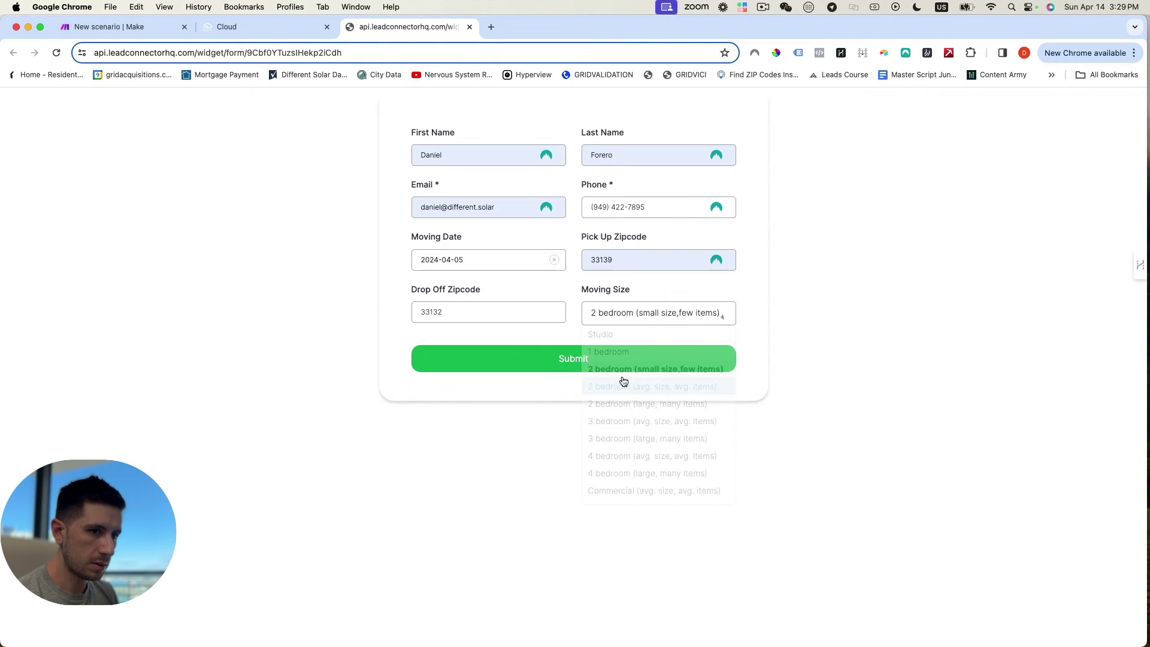
click(535, 358)
Step: Check the run in the Make scenario, and switch to Mail to read the quote request reply
click(114, 26)
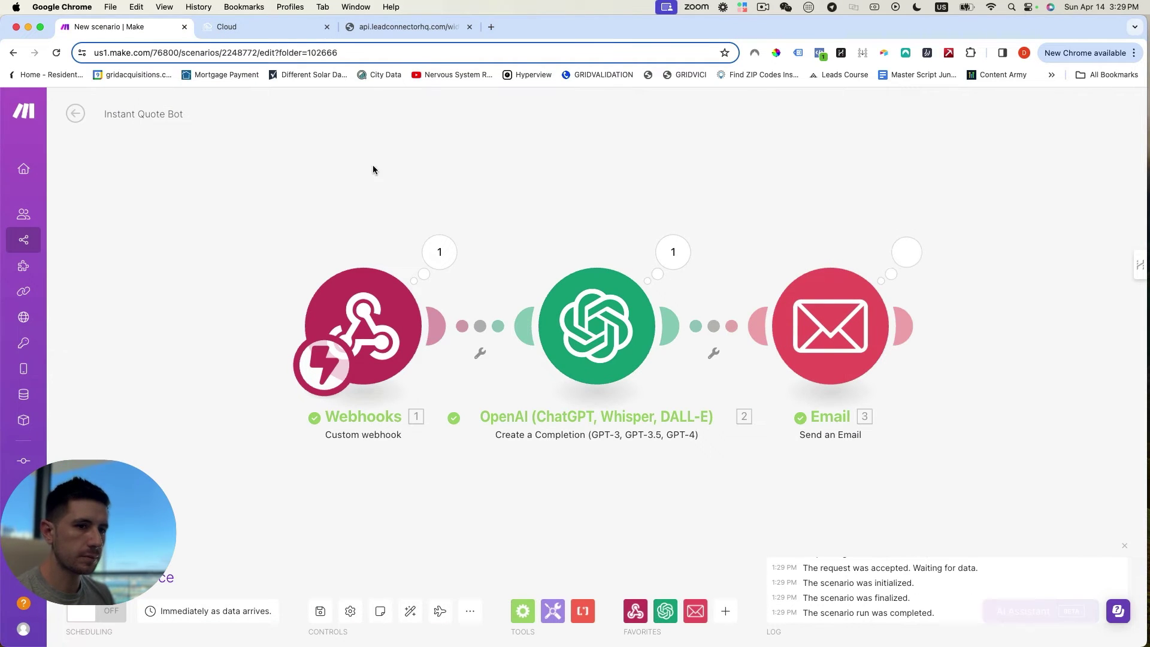
key(super+Tab)
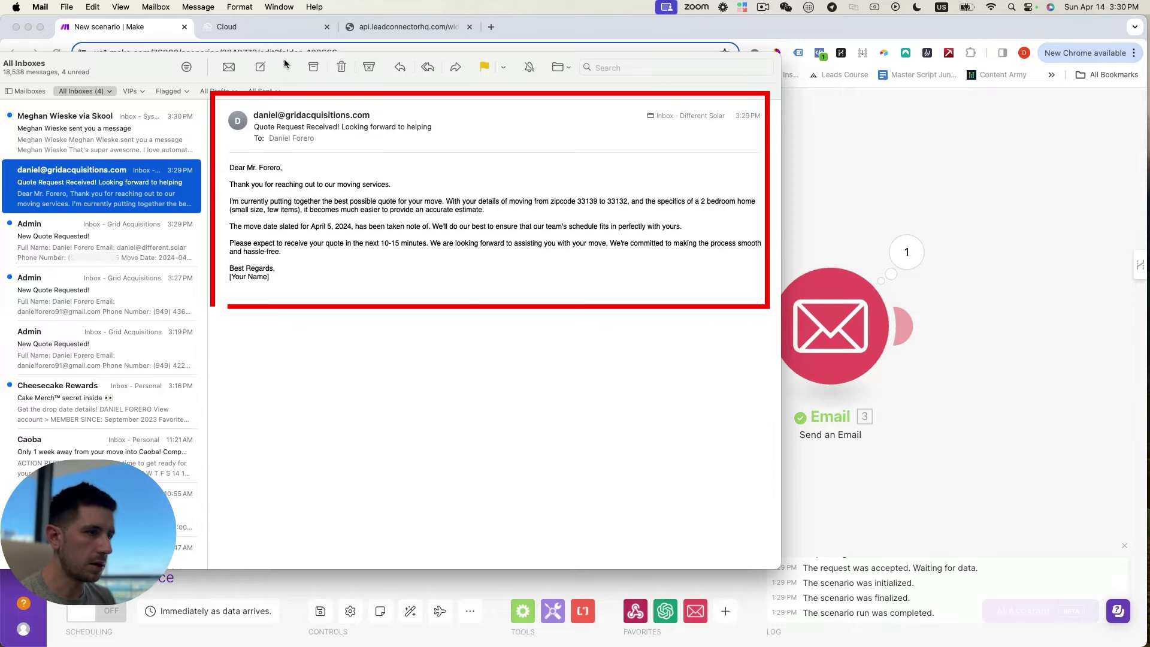
Step: Move the Mail window aside, close it and return to the Make scenario
drag(284, 58, 76, 58)
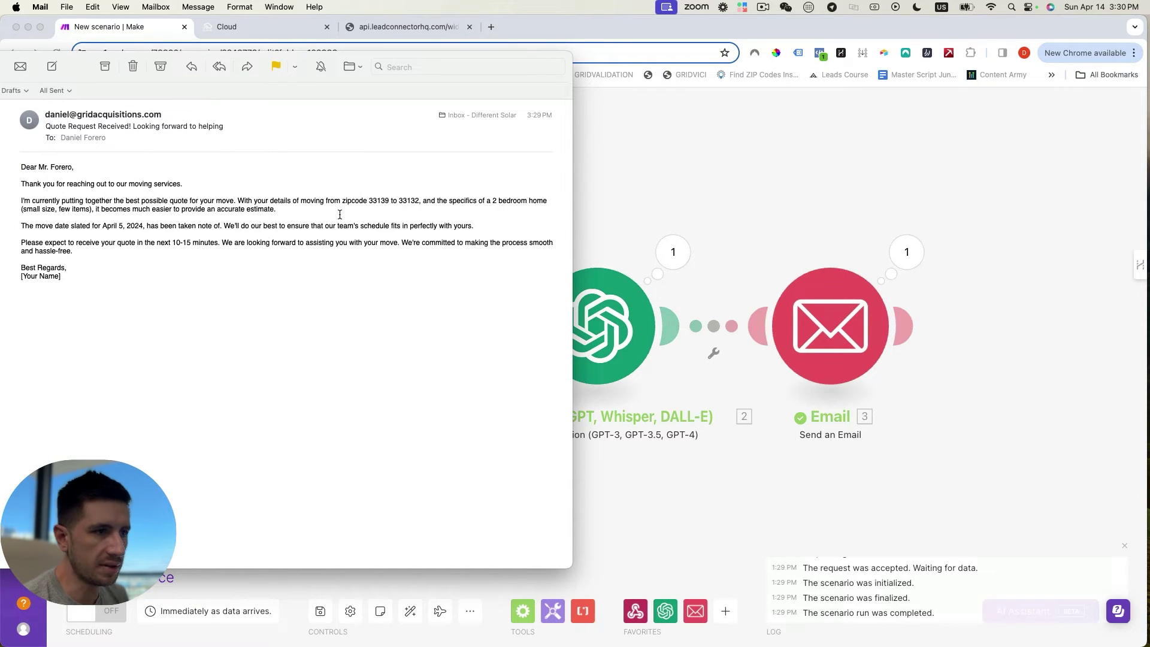
key(super+w)
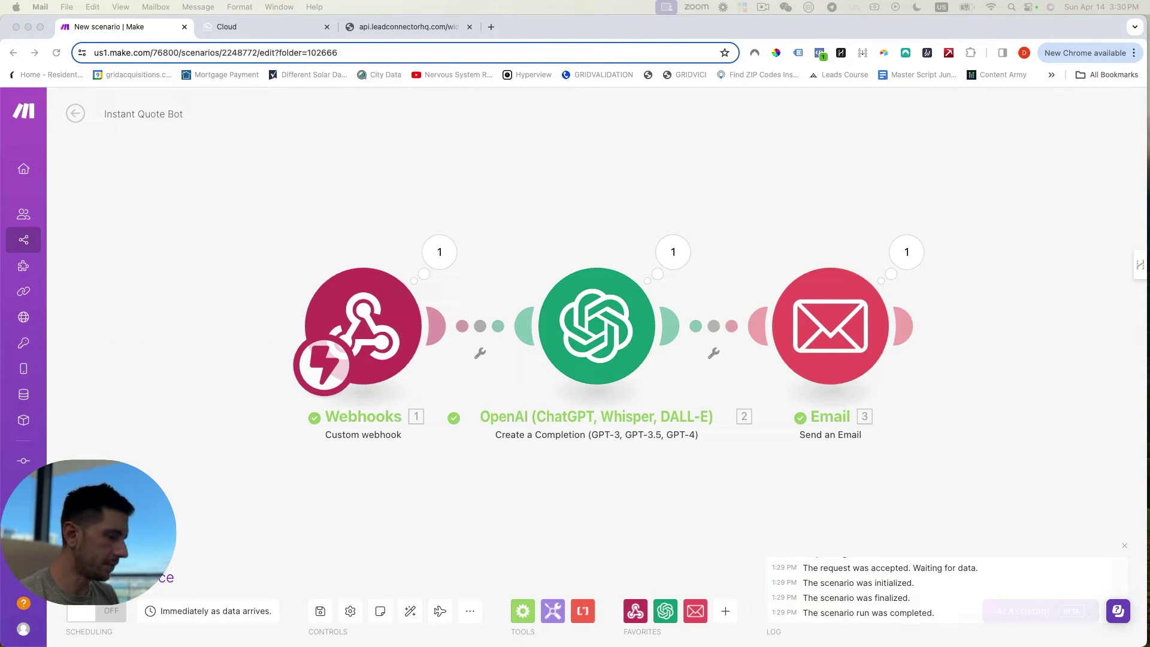
click(868, 350)
Step: Add an OpenAI Create a Completion module after the Email module and set its model to GPT-4
scroll(859, 375, right, 5)
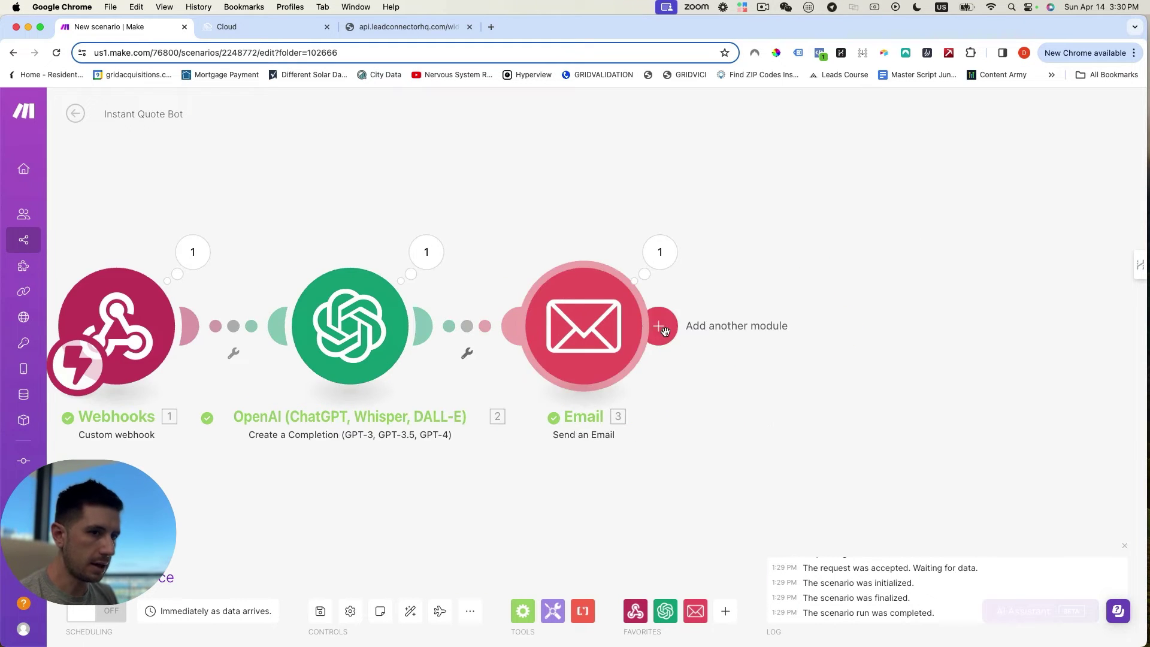
click(661, 328)
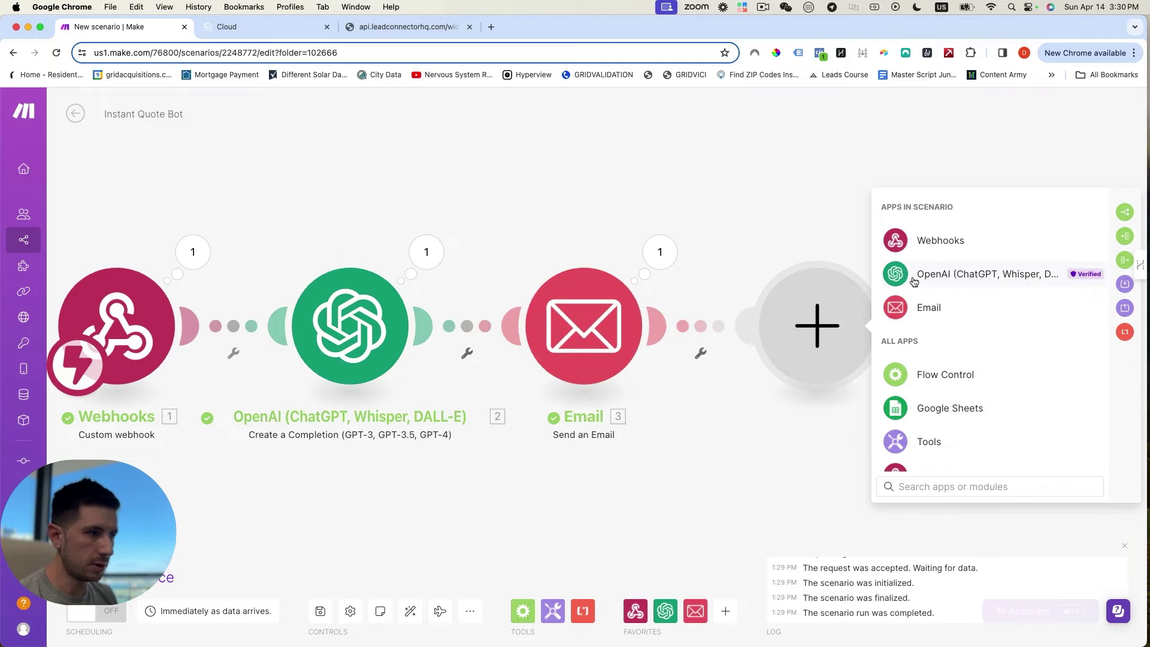
click(913, 277)
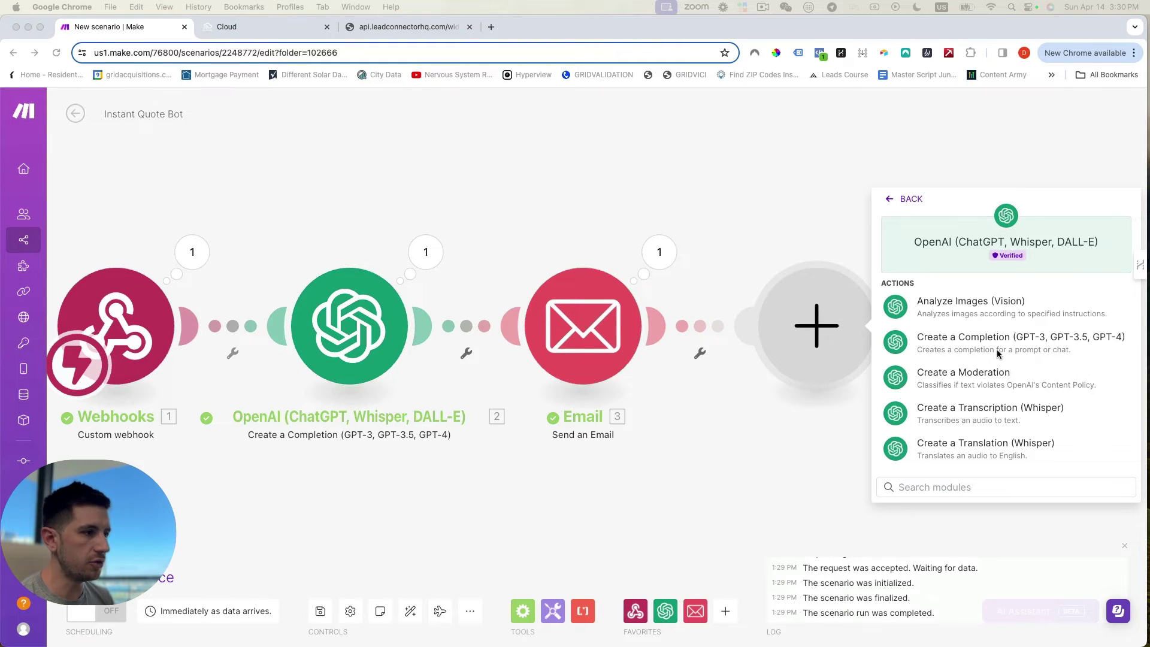
click(976, 343)
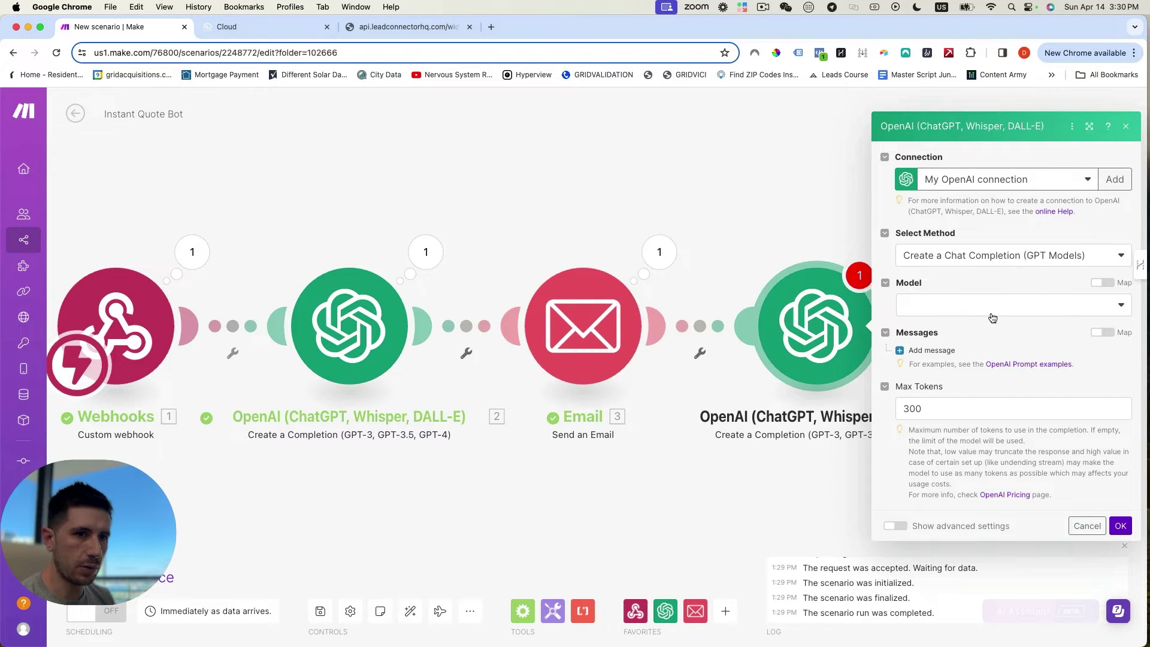
click(992, 305)
click(925, 394)
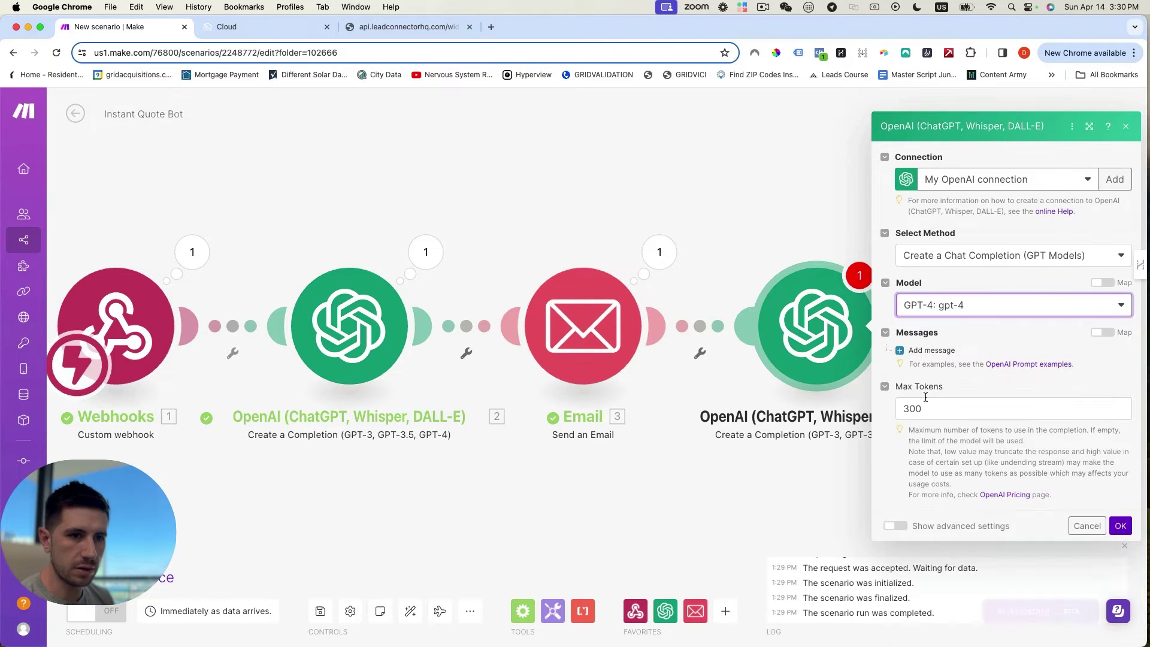
Step: Add a System message to the new OpenAI module with the content "You're an intelligent admin assistant"
click(901, 354)
click(988, 372)
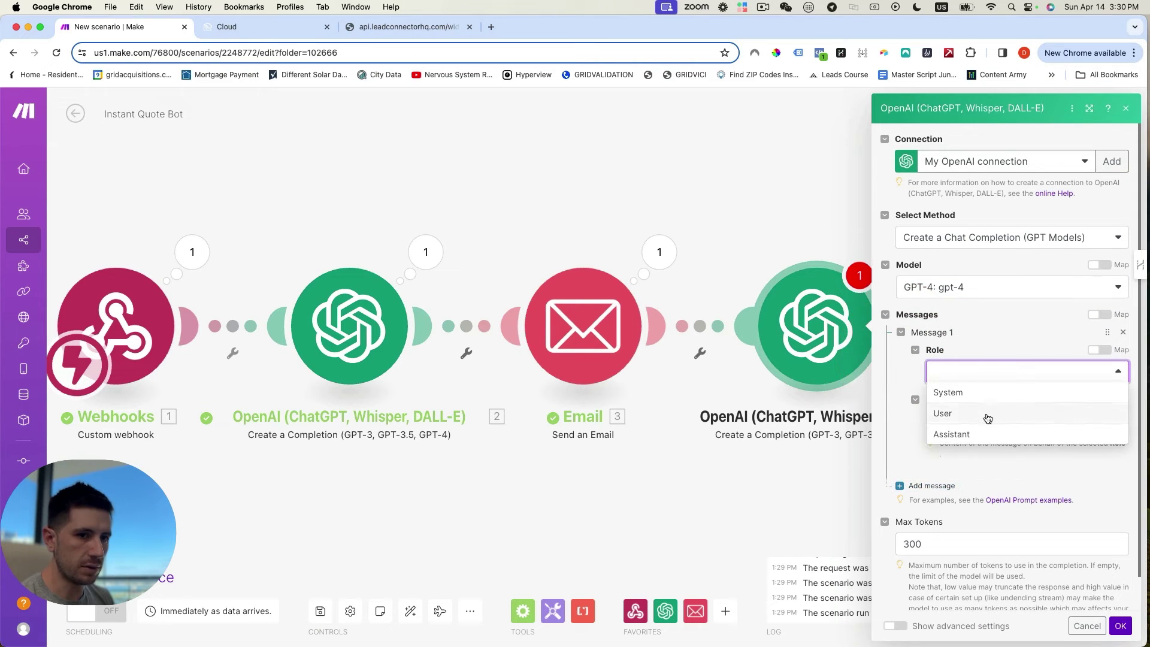
click(965, 392)
click(974, 420)
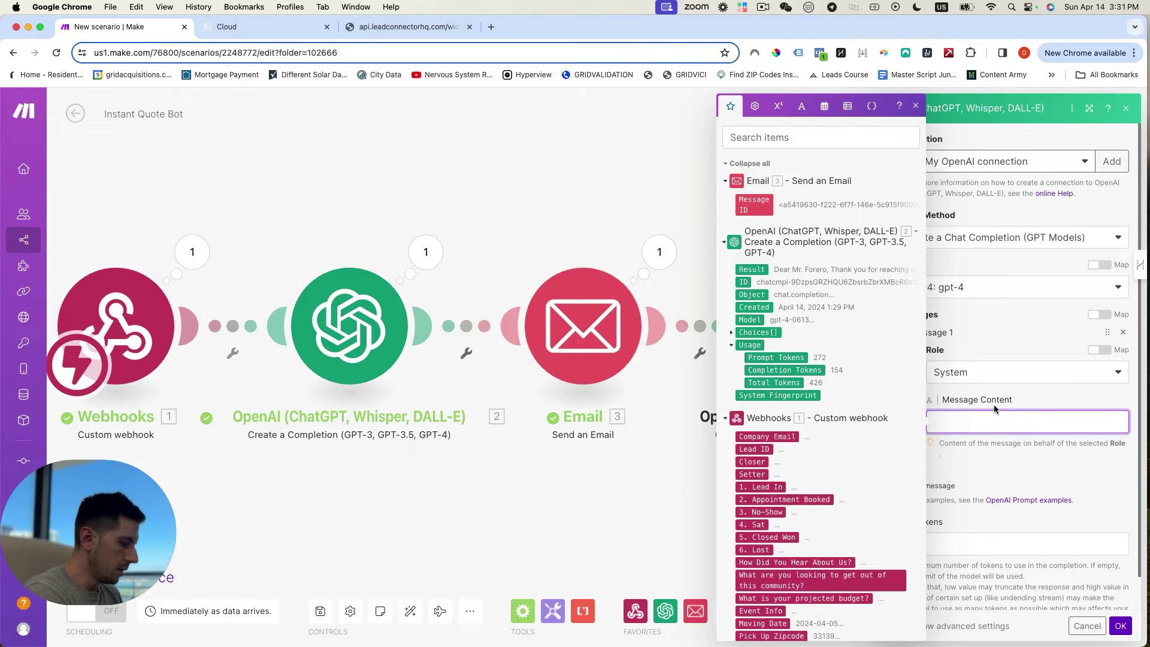
text(You're an int)
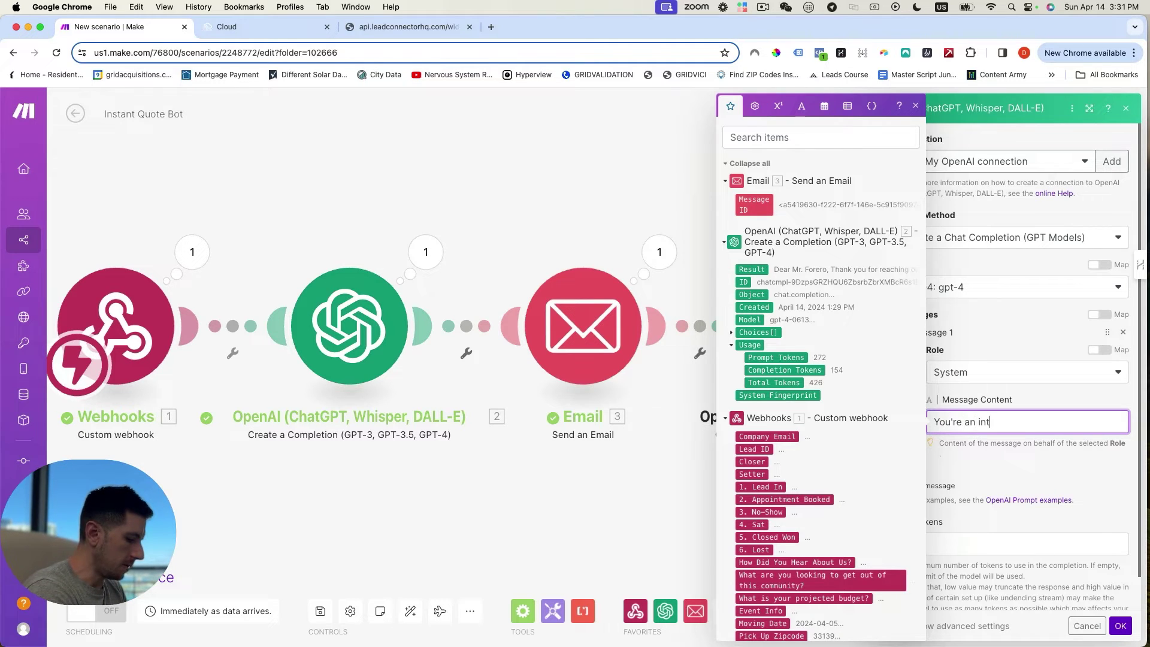
text(elligent adm)
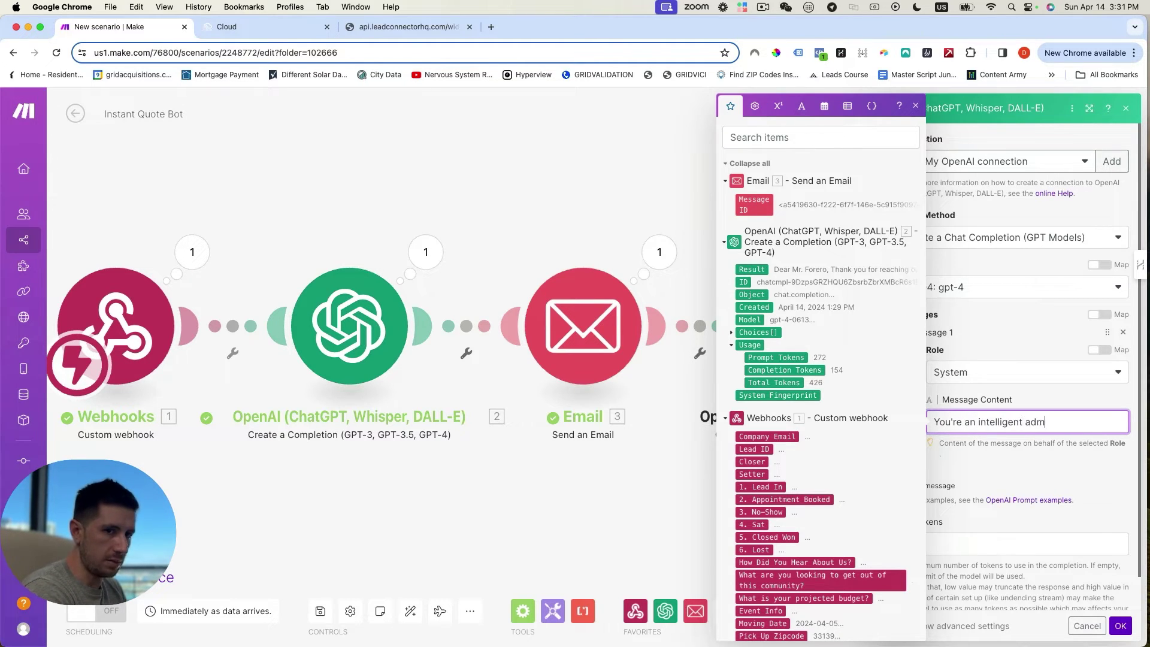
text(in assista)
key(BackSpace)
key(BackSpace)
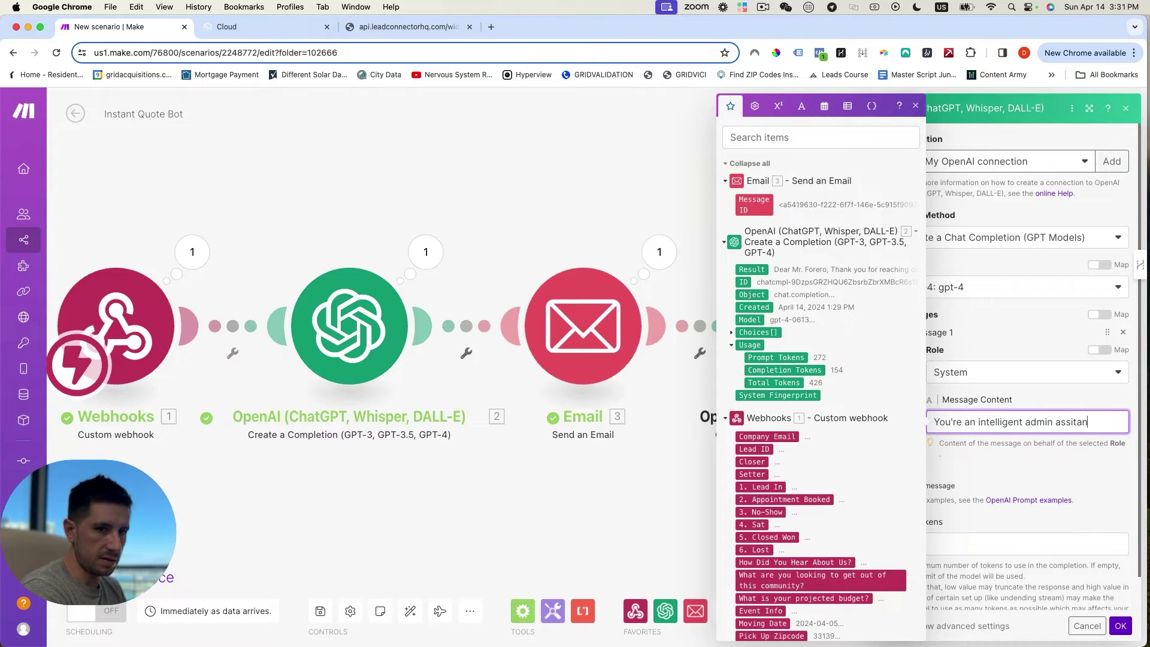
text(stant)
Step: Add a User message with the prepared itemized-quote instructions, covering the $100 truck fee, $1.00 per mile, mover rates and $50 insurance fee
click(928, 479)
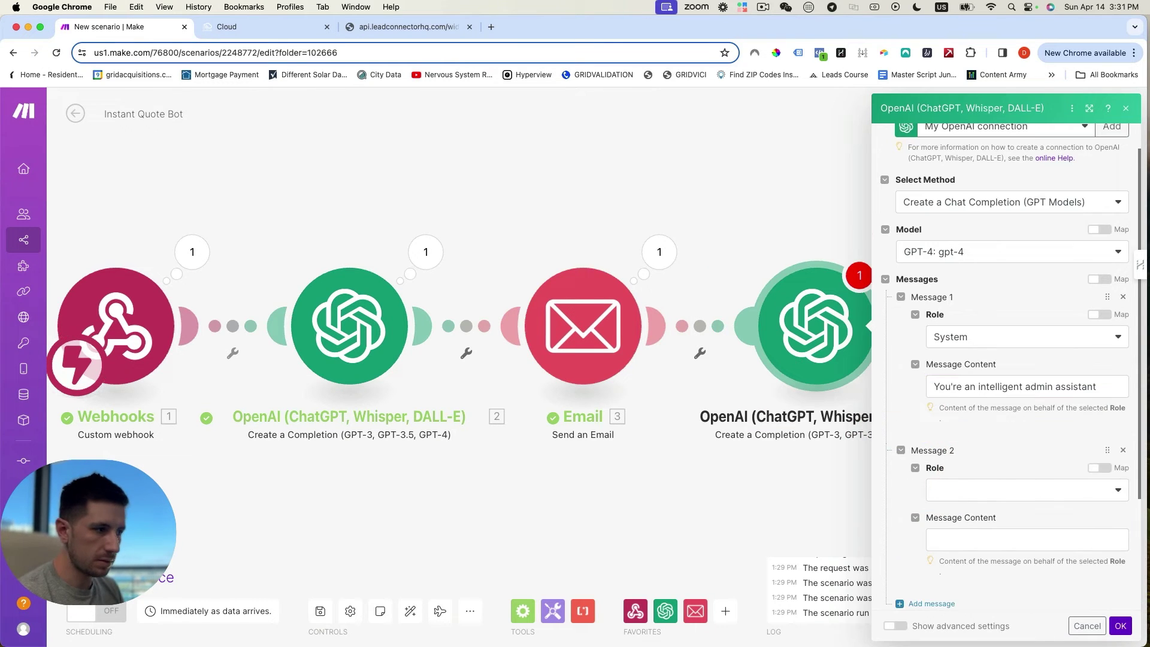
click(964, 490)
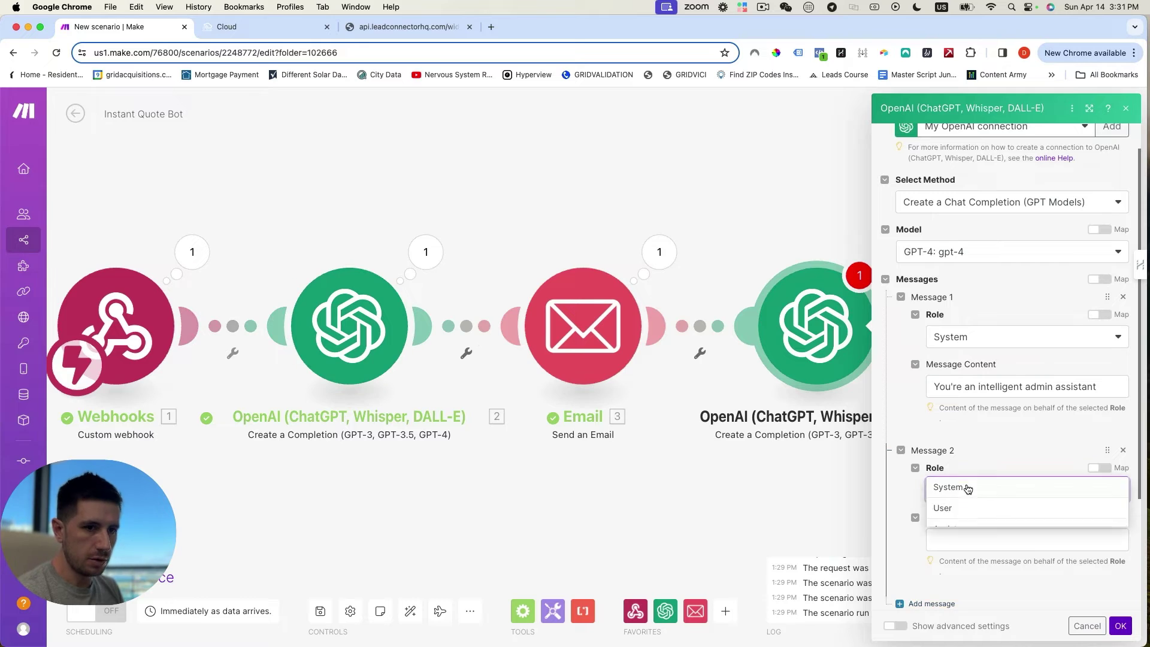
click(955, 507)
scroll(964, 443, down, 3)
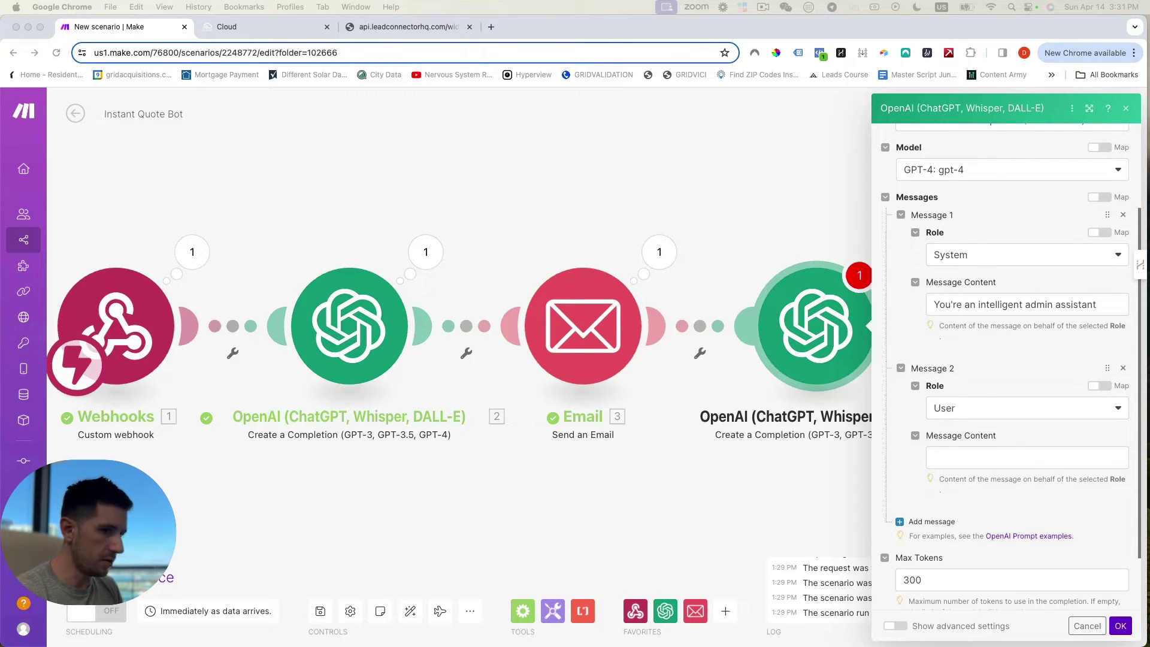
click(1000, 456)
key(super+v)
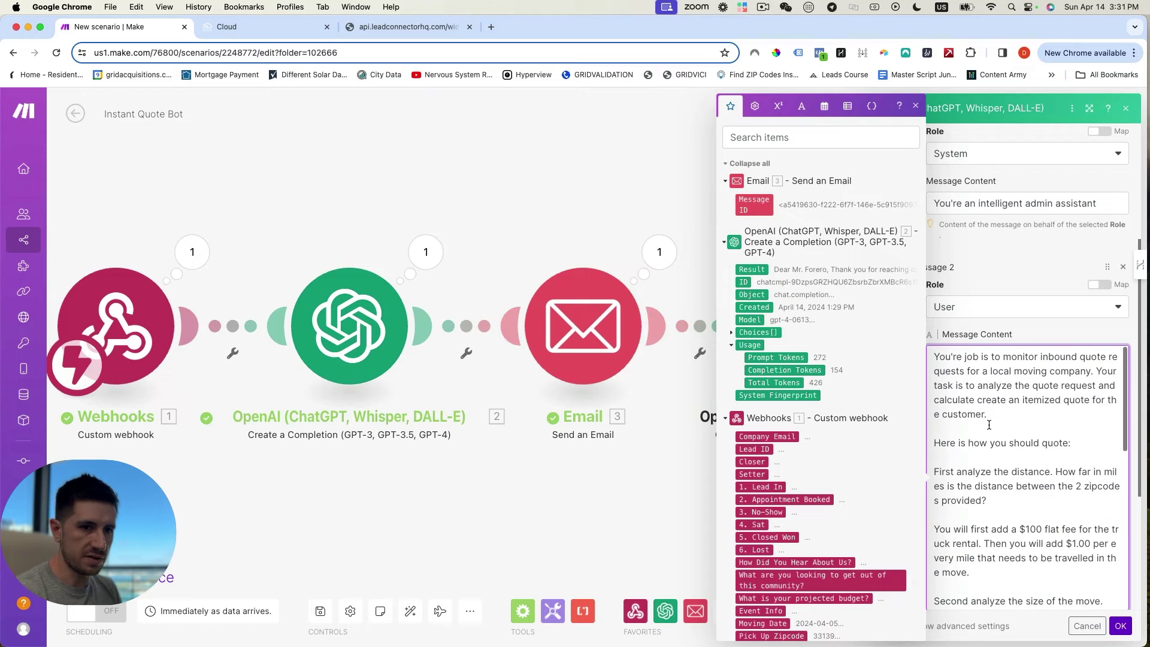
click(915, 106)
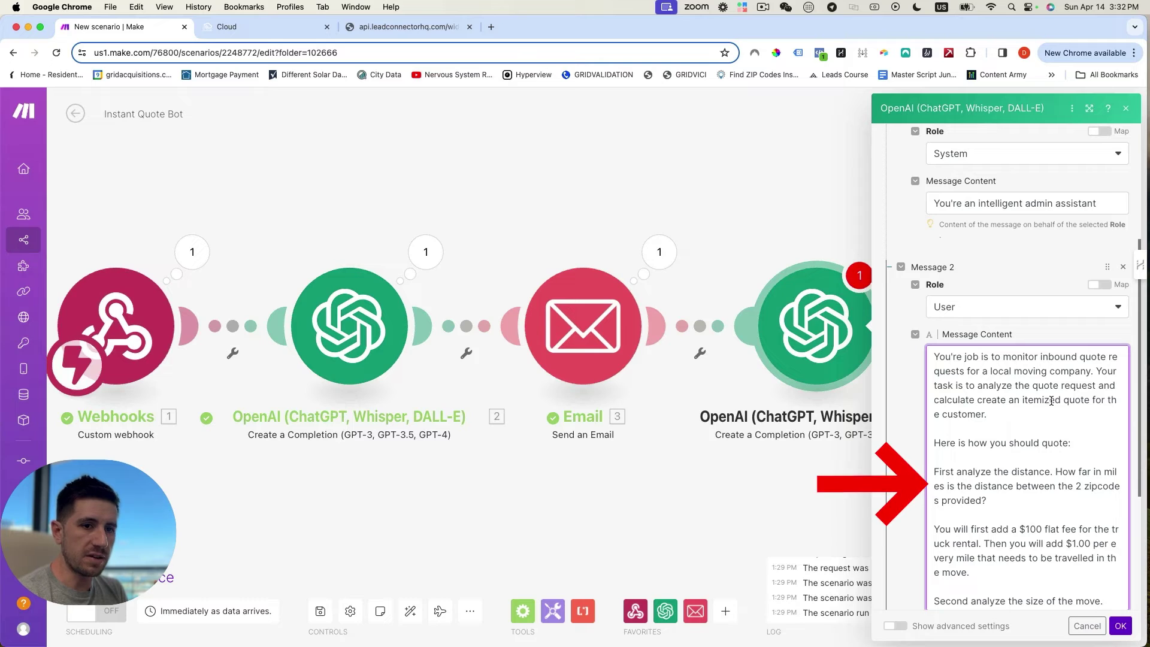
Step: Review the pasted quote instructions for the distance, crew size, hourly rate, insurance and response formatting rules
scroll(1028, 396, down, 2)
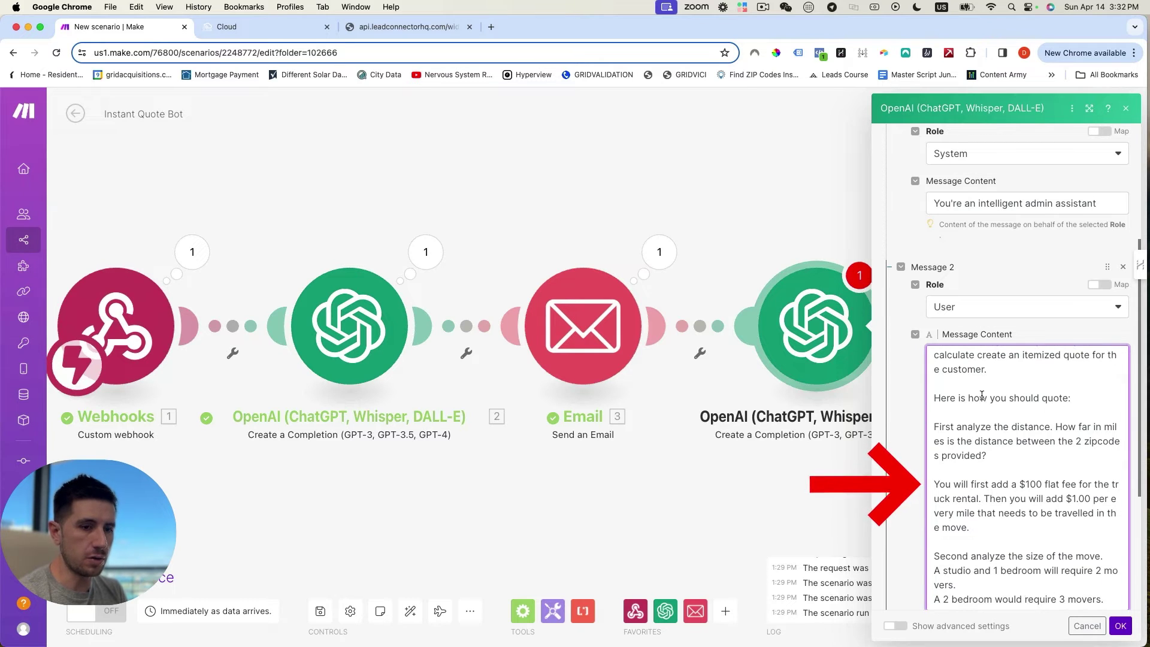
scroll(996, 400, down, 2)
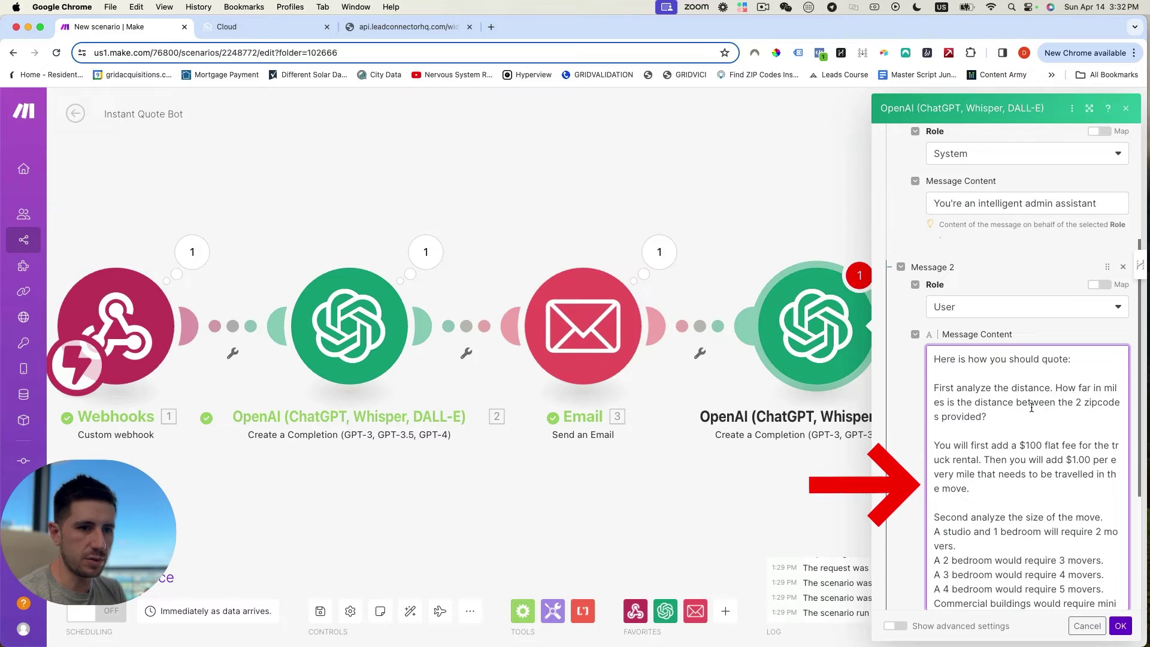
scroll(1012, 412, down, 1)
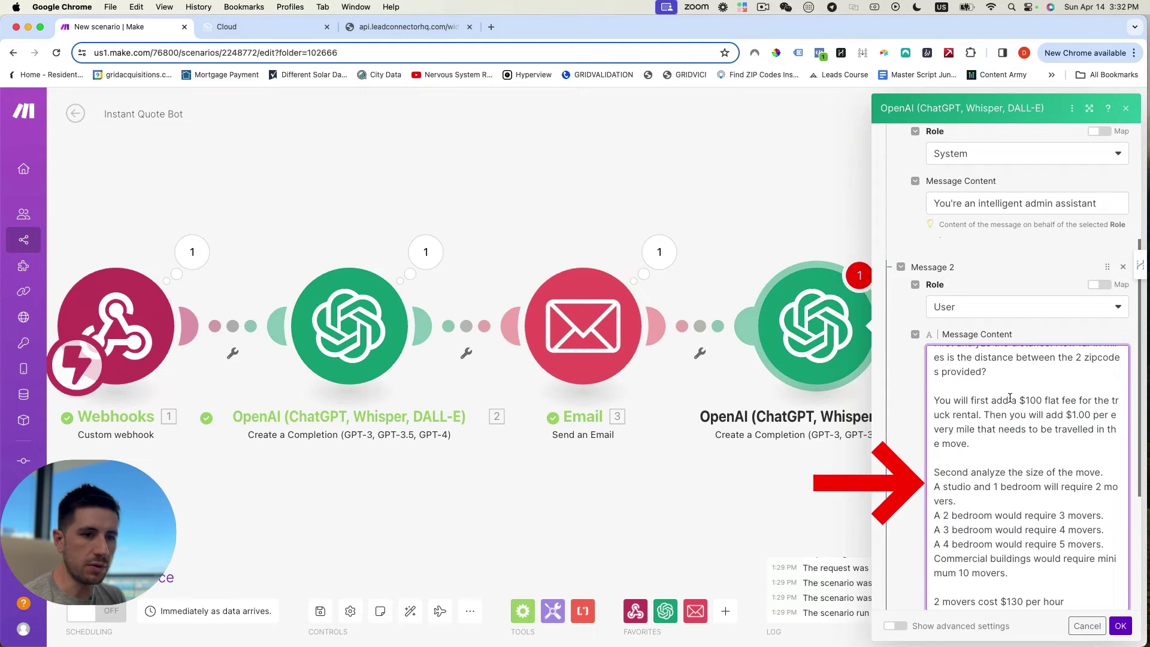
scroll(1030, 413, down, 1)
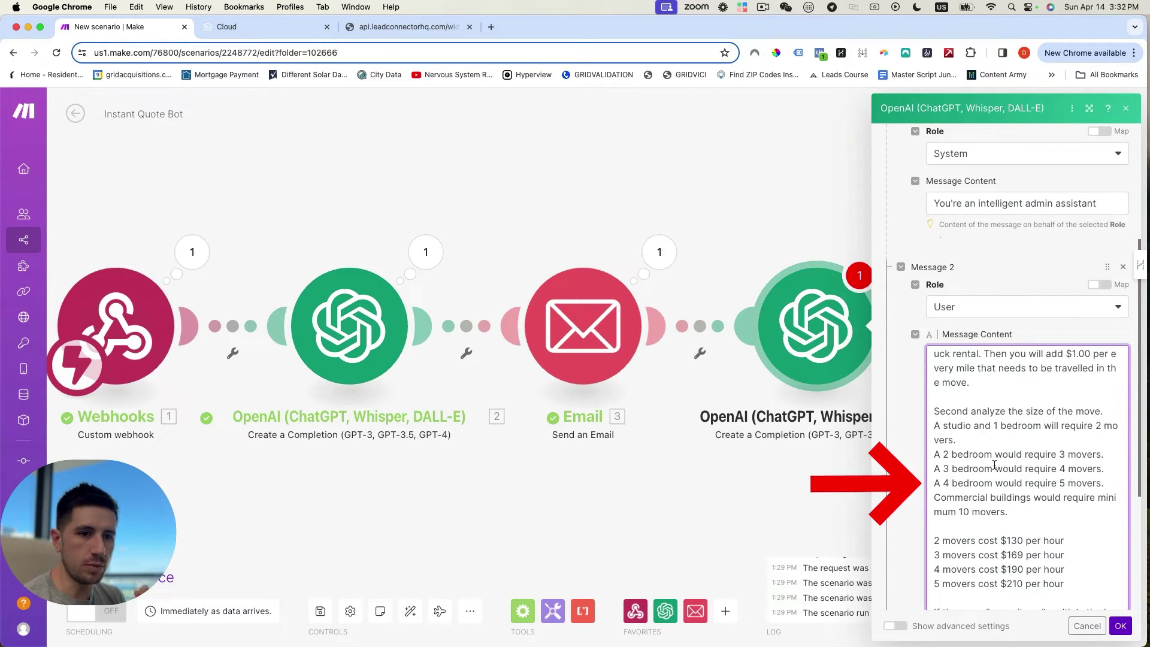
scroll(1009, 461, down, 2)
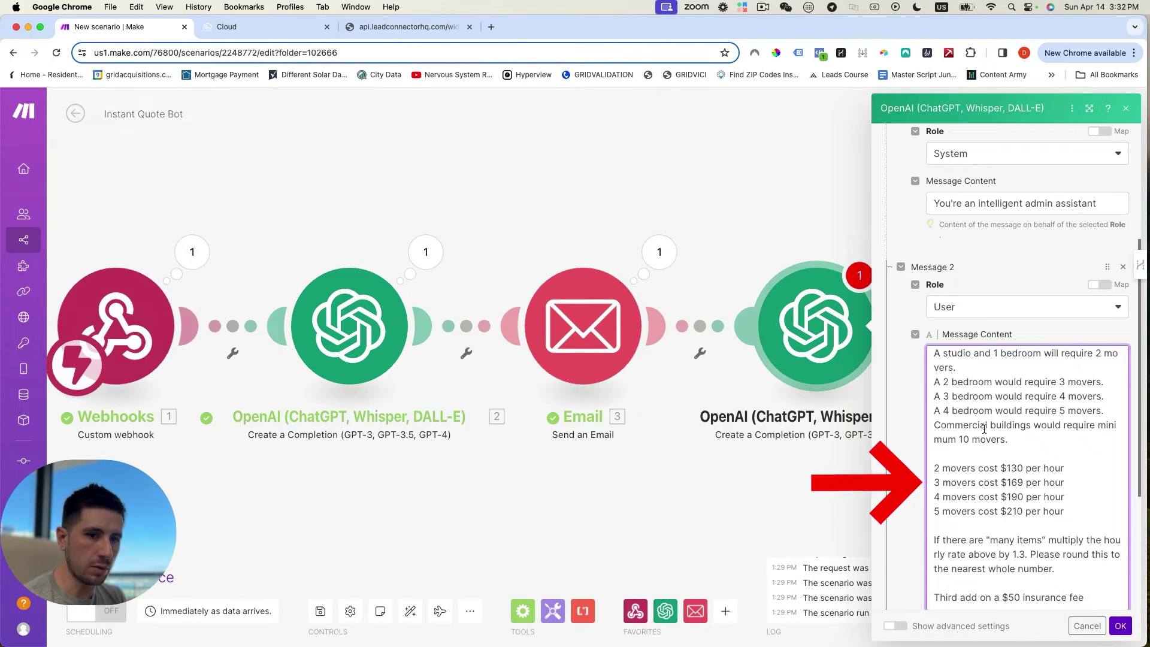
scroll(994, 428, down, 3)
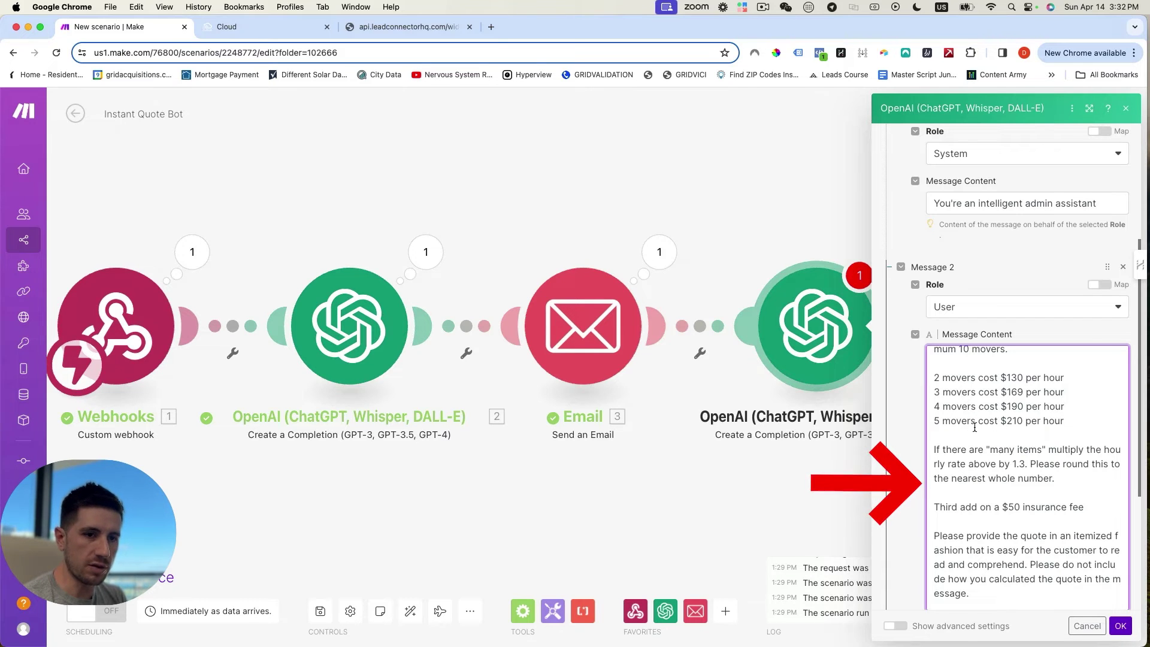
scroll(1028, 435, down, 1)
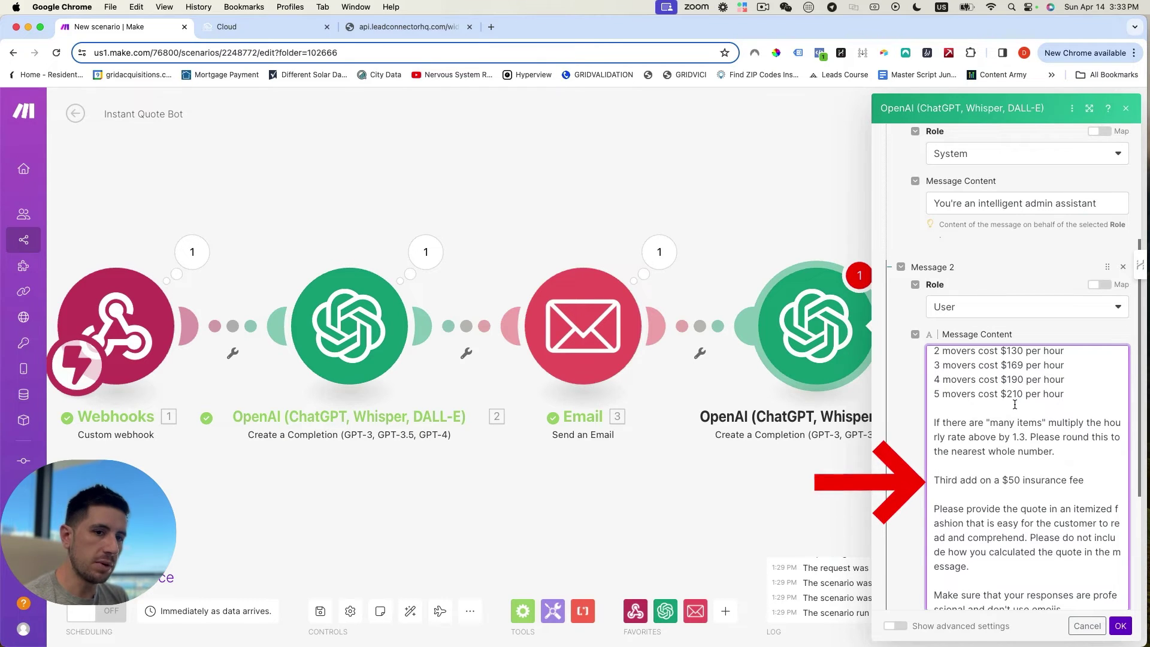
scroll(1012, 409, down, 1)
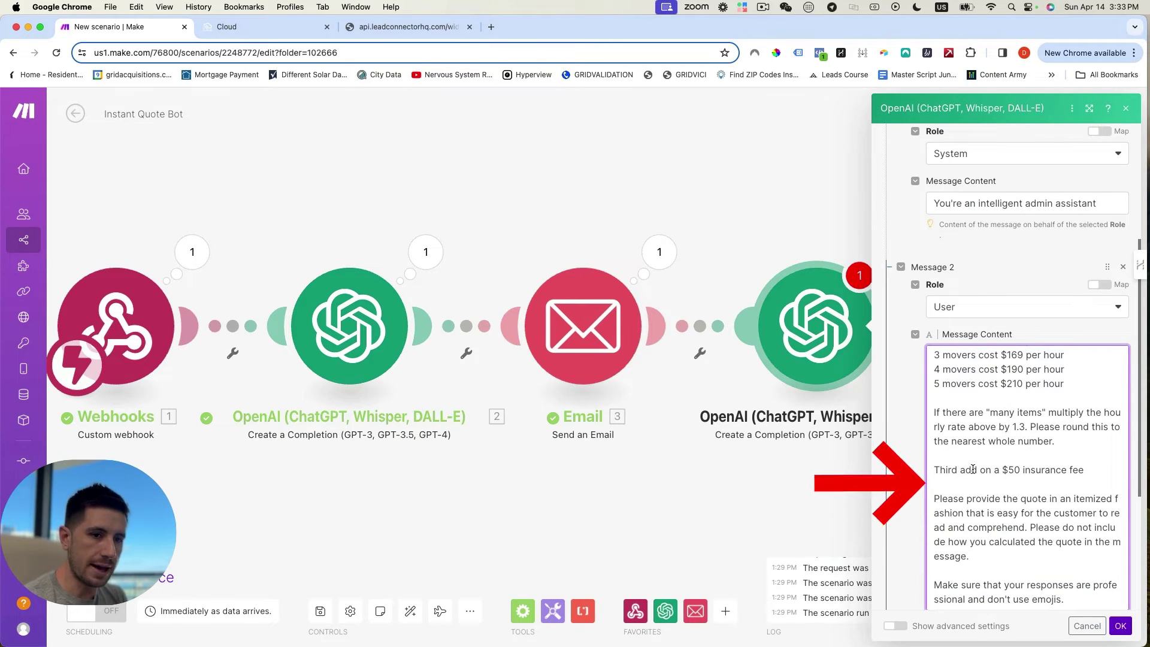
scroll(1051, 474, down, 3)
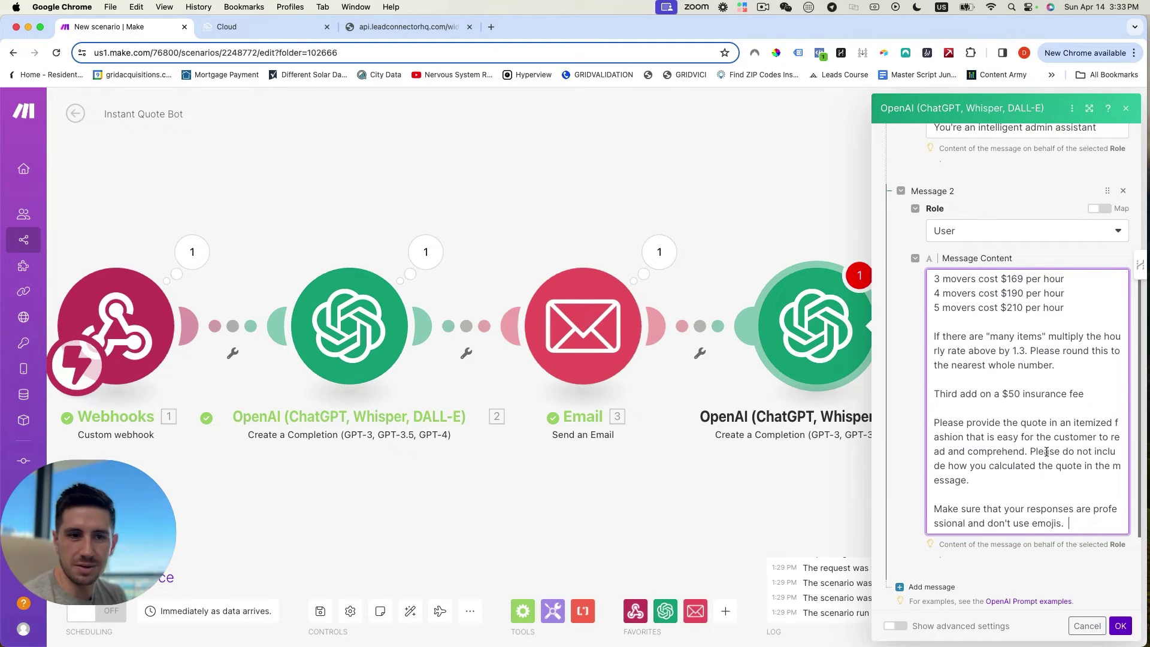
scroll(1047, 446, down, 2)
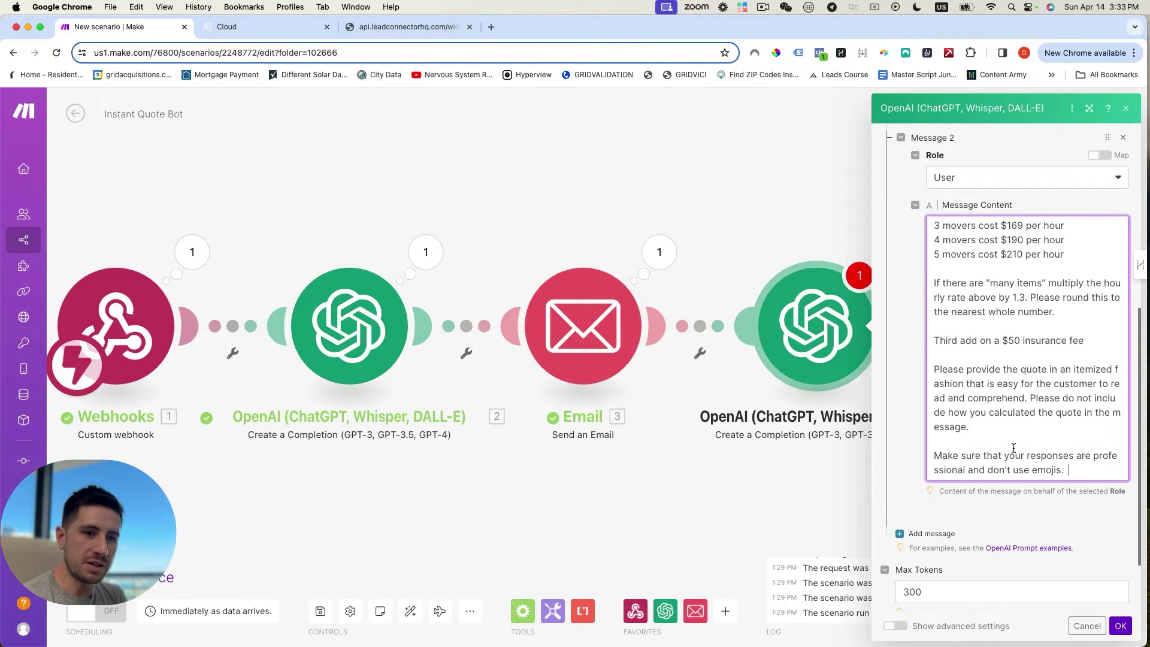
scroll(1016, 447, down, 2)
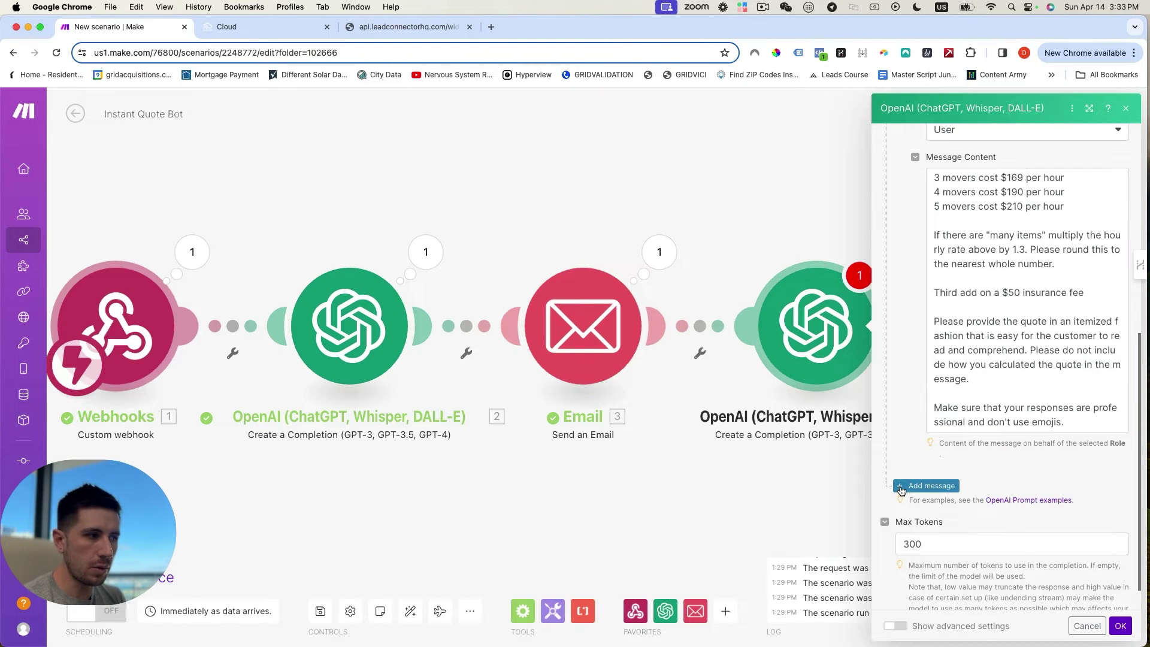
Step: Add a User message holding the sample lead's contact details, move date 2024-04-05, zipcodes 33139 to 33132 and 2 bedroom (small size,few items), one field per line
click(922, 486)
click(1006, 513)
click(942, 542)
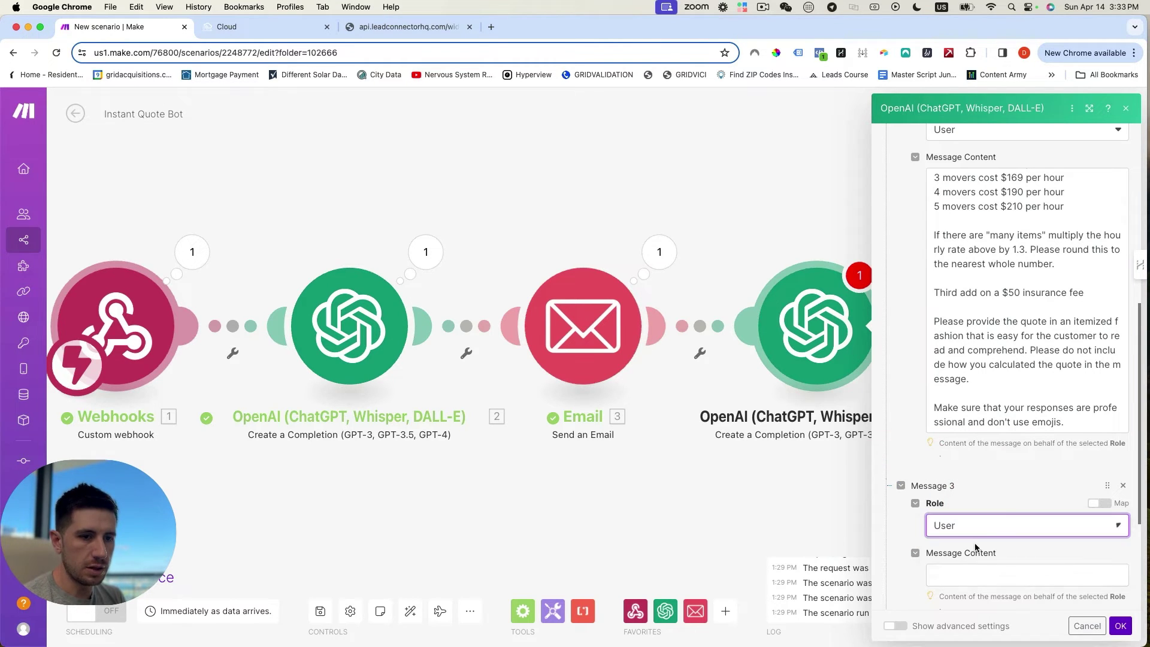
scroll(955, 466, down, 4)
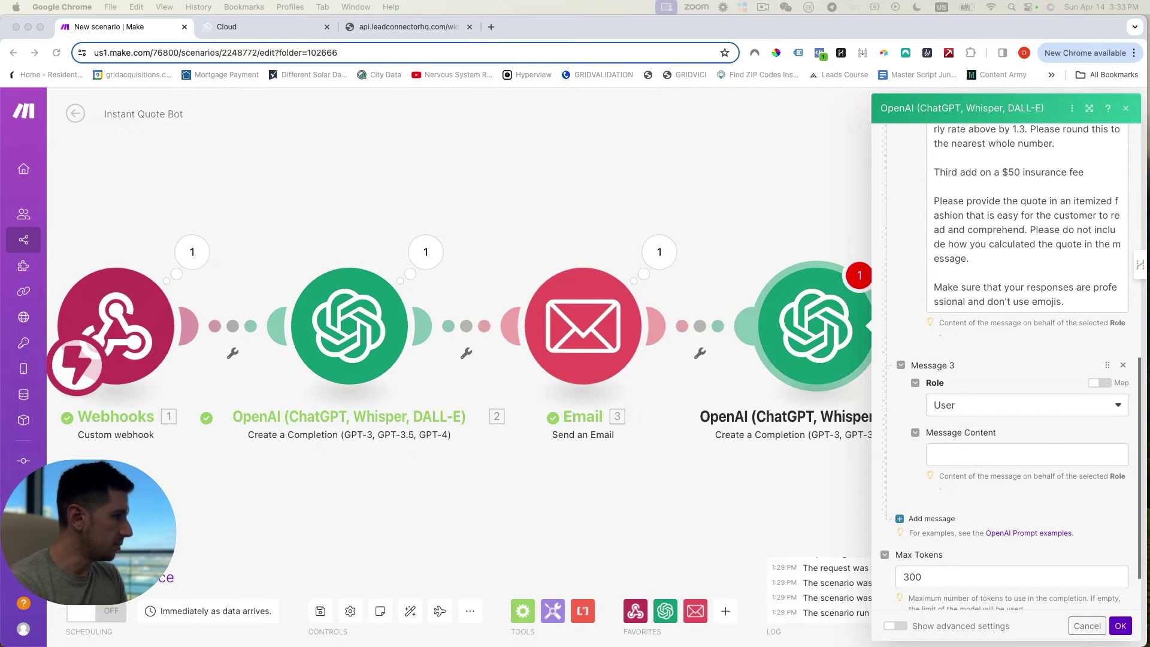
click(1066, 455)
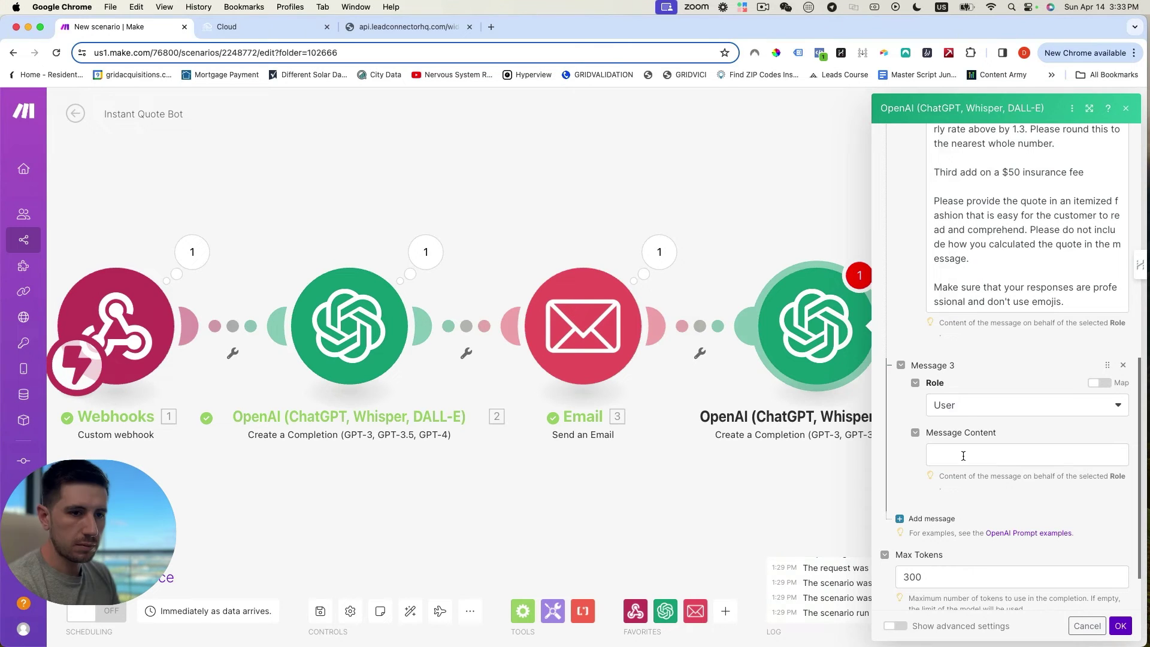
key(super+v)
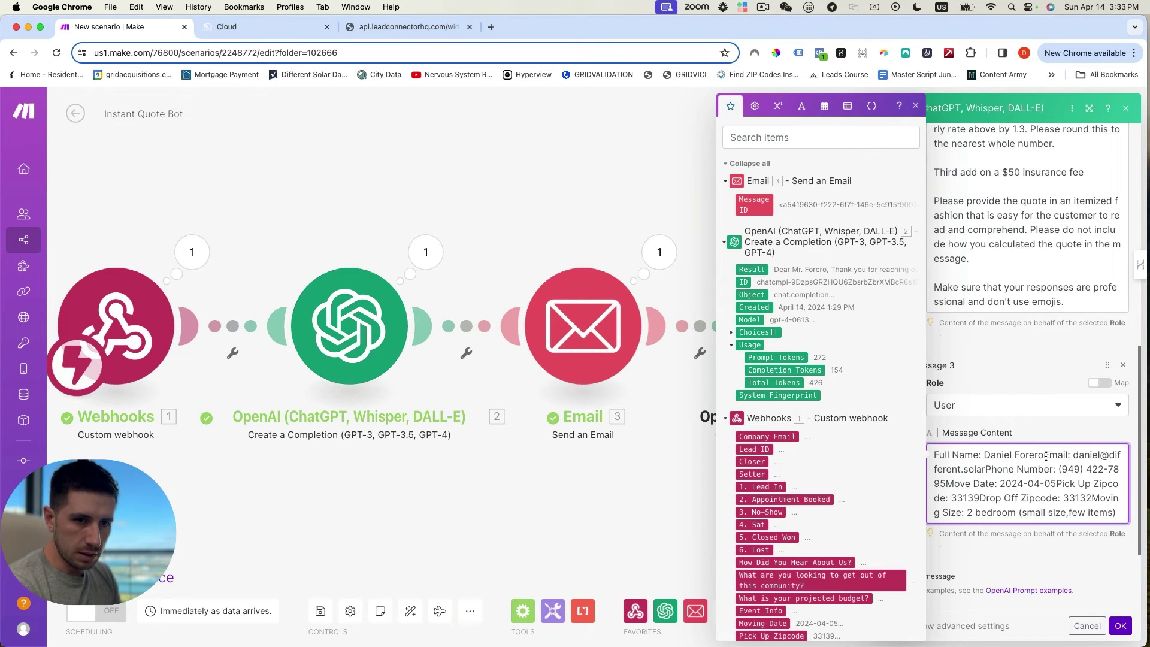
click(1045, 456)
key(Return)
click(1064, 470)
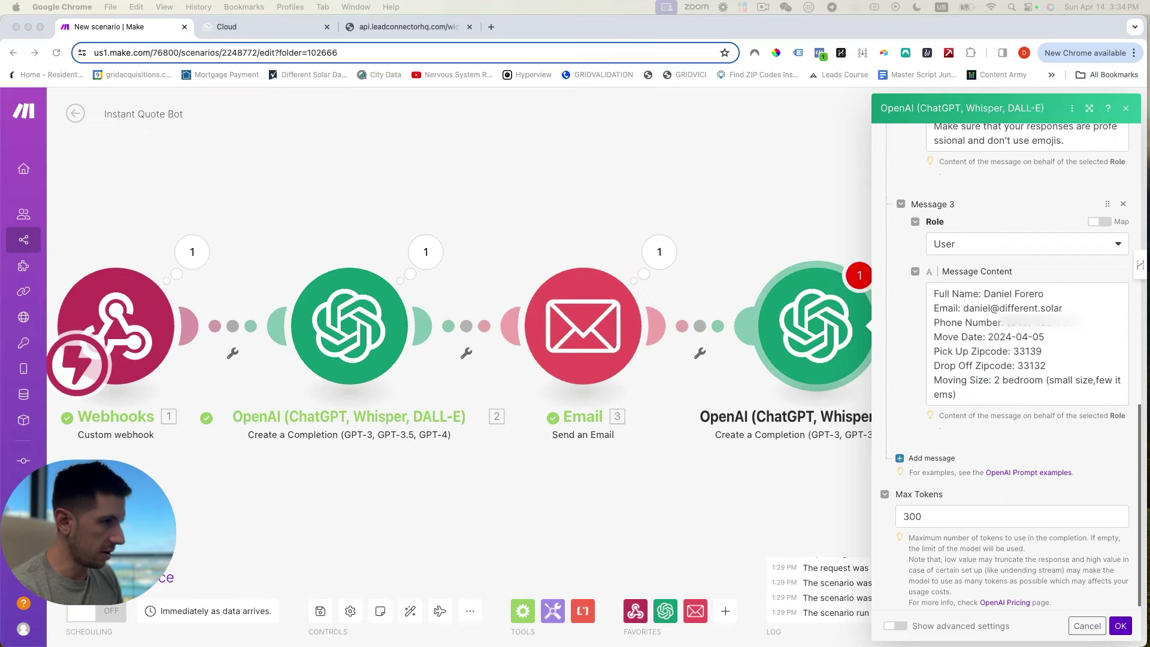
Step: Add a System message with the prepared sample quote reply, covering 3 movers at $220/hour, a $104 truck cost and $50 insurance
click(904, 458)
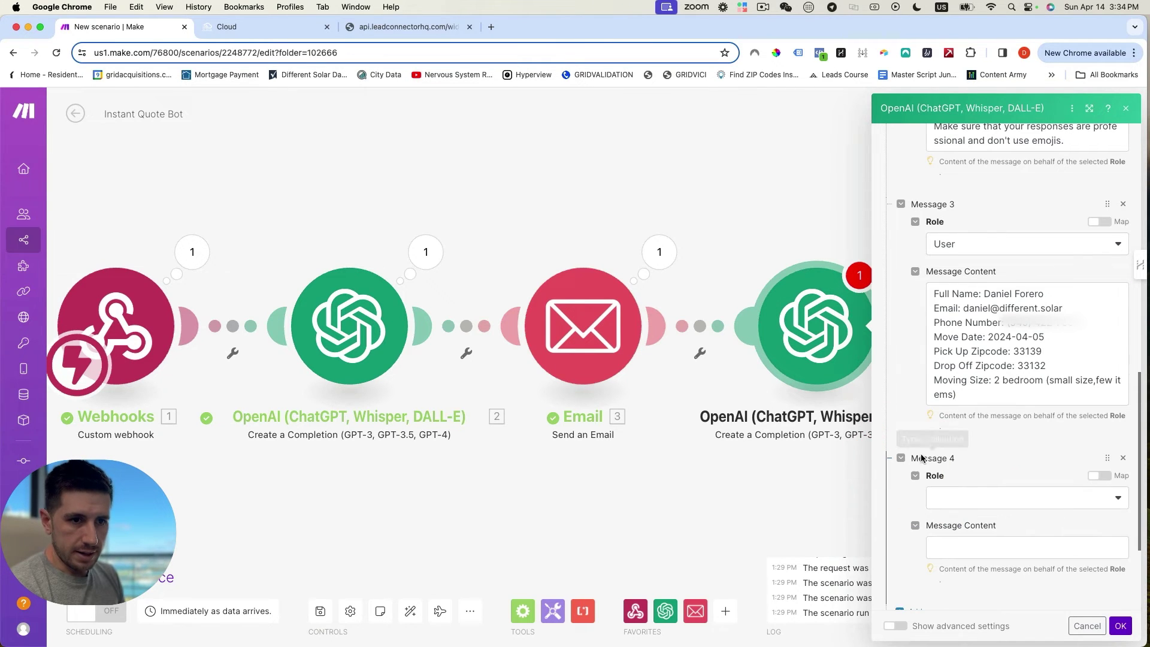
click(1001, 498)
click(991, 521)
click(992, 544)
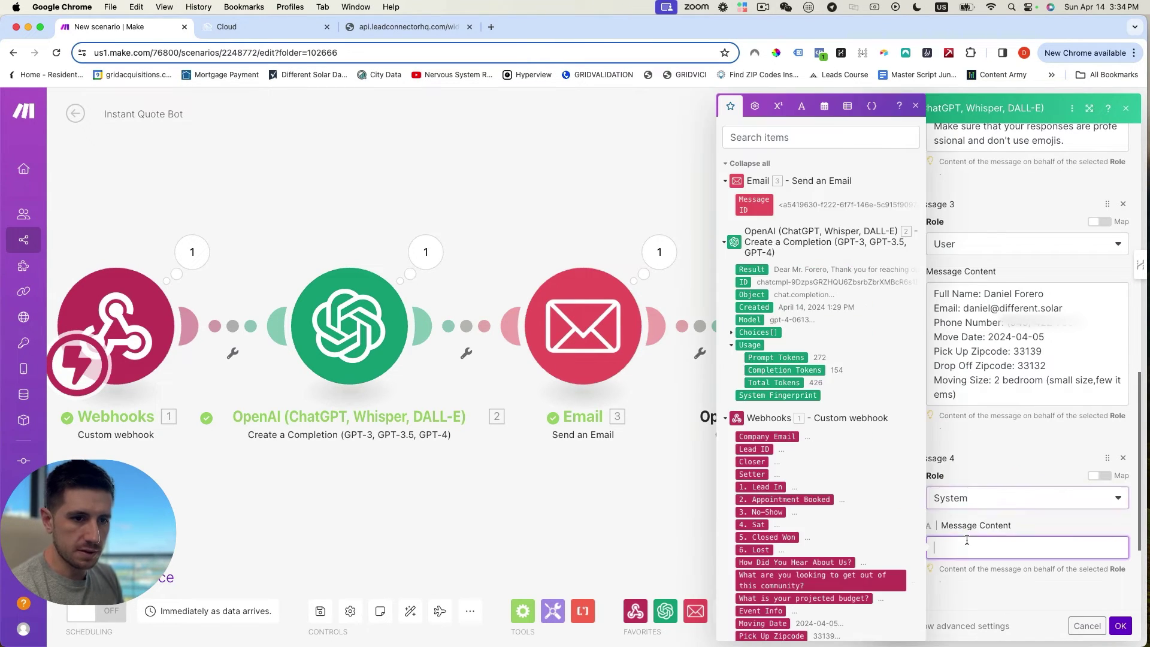
key(super+v)
scroll(1017, 455, up, 2)
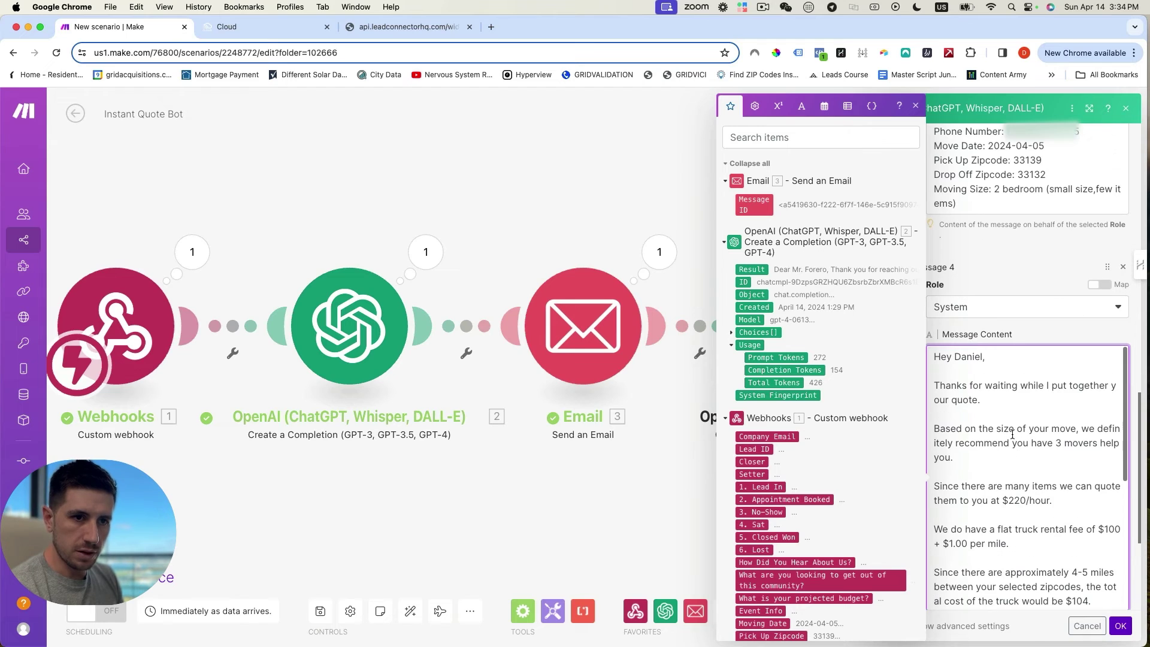
click(914, 105)
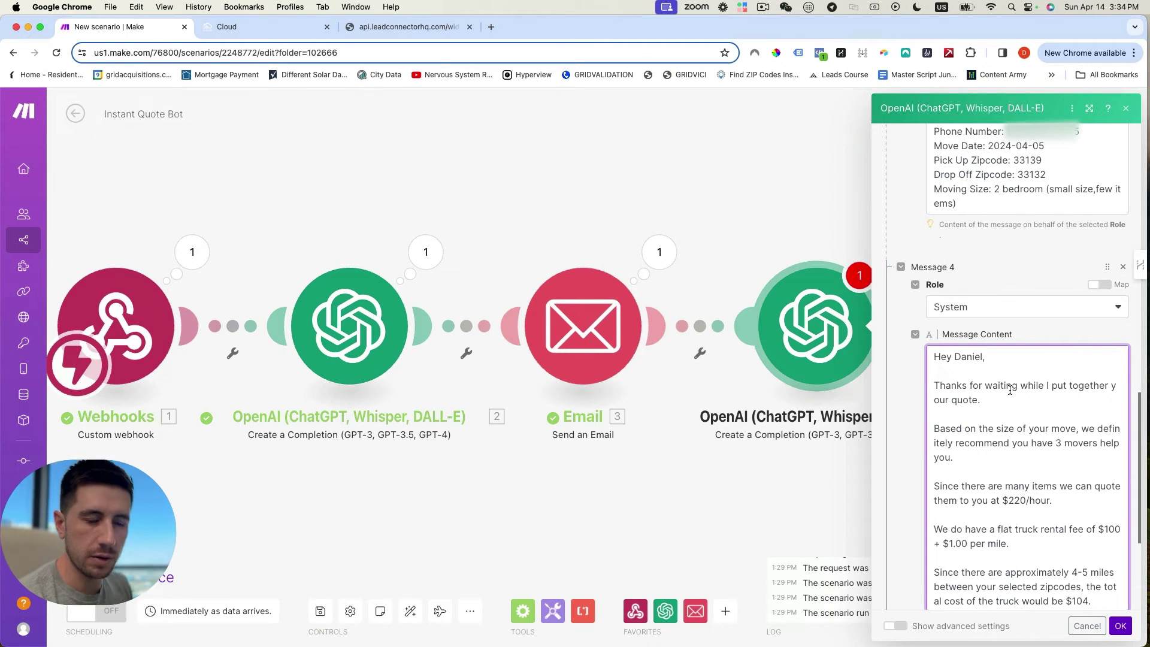
scroll(1008, 391, down, 2)
scroll(1008, 391, down, 5)
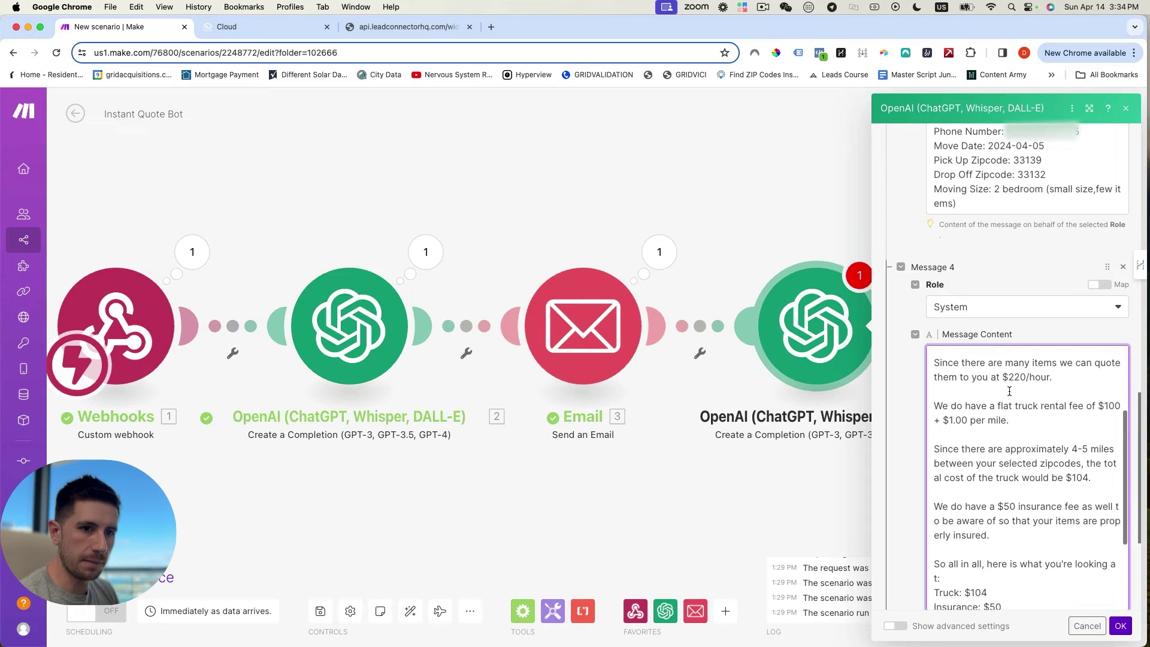
scroll(1011, 392, down, 3)
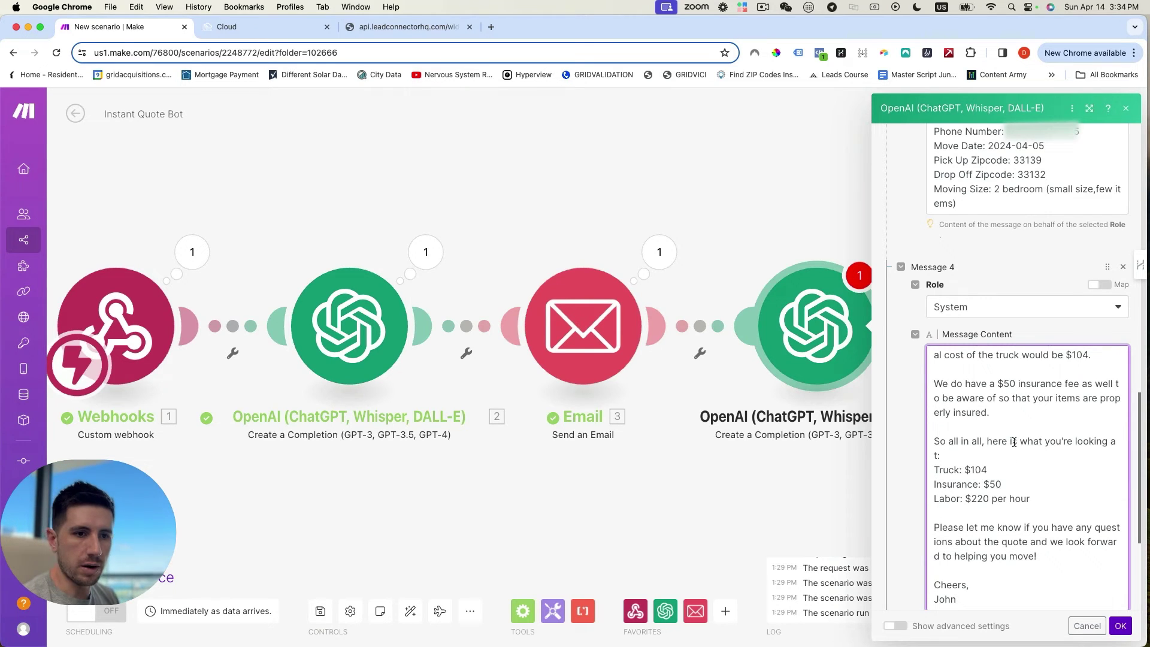
Step: Add a User message with the lead template listing Full Name, Email, Phone Number, Moving Date, Pick Up Zip, Drop Off Zip and Moving Size
scroll(924, 467, down, 4)
click(925, 455)
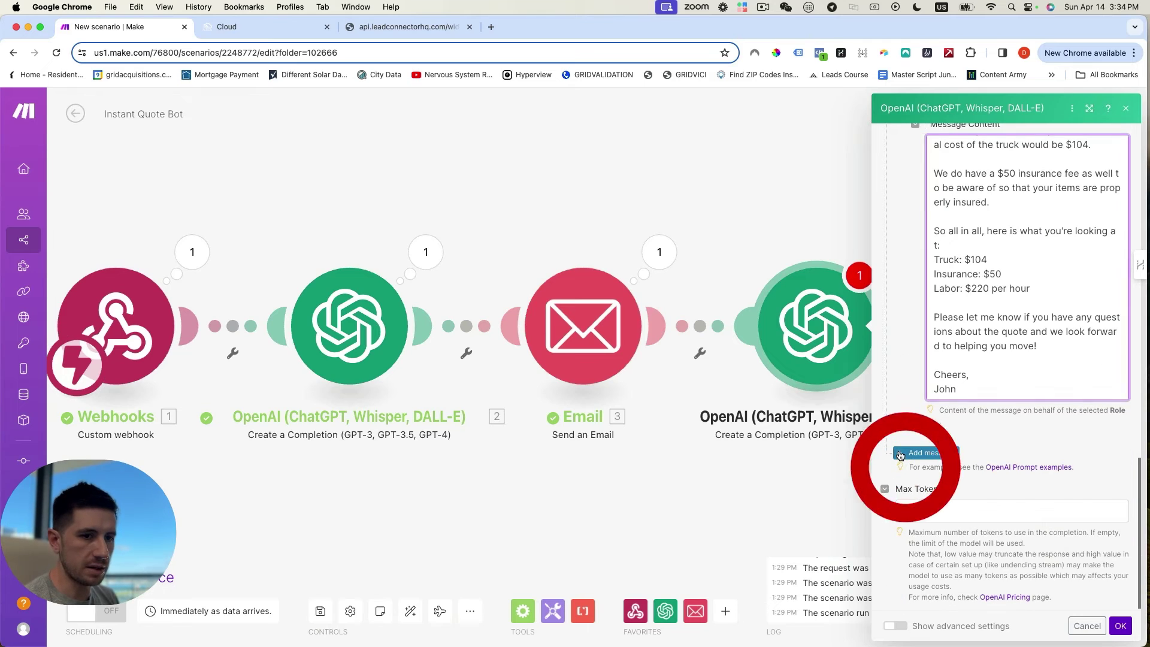
click(968, 491)
click(966, 514)
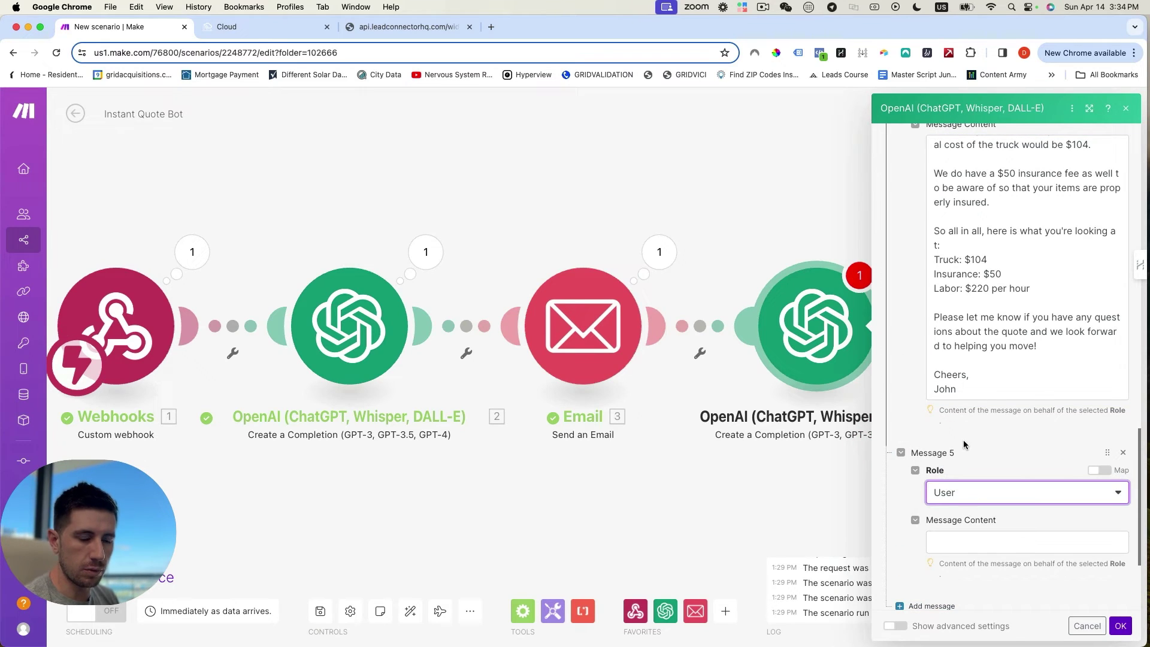
scroll(958, 465, down, 2)
click(958, 461)
click(1032, 407)
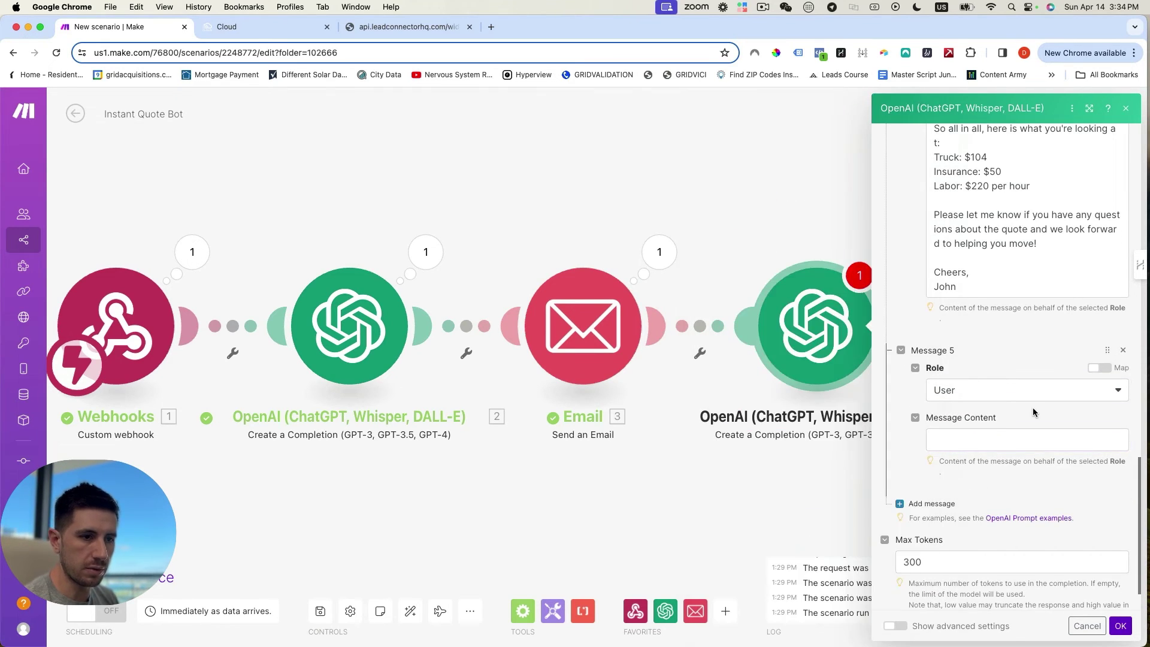
click(956, 433)
text(Full Name: 6.full_name Email: 6.email Phone Number: 6.phone Moving Date: 6.`Moving Date` Pick Up Zip: 6.`Pick Up Zipcode` Drop Off Zip: 6.`Drop Off Zipcode` Moving Size: 6.`Moving Size`)
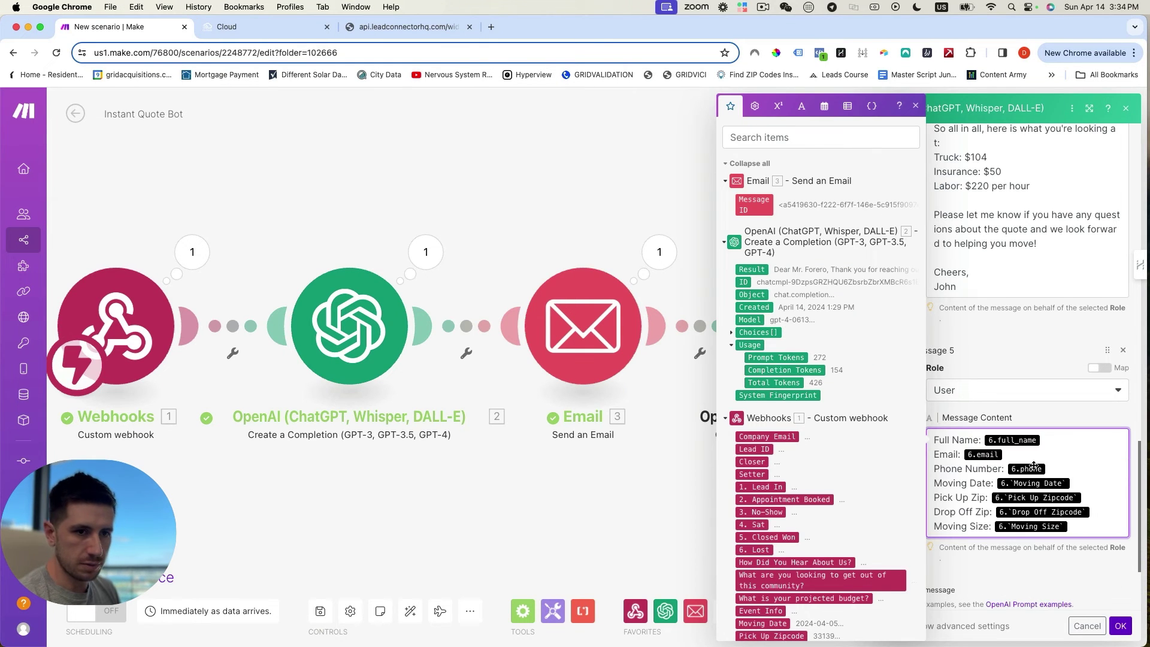
Step: Replace the template's name, email and phone placeholders with the webhook's full_name, email and phone values
click(1080, 445)
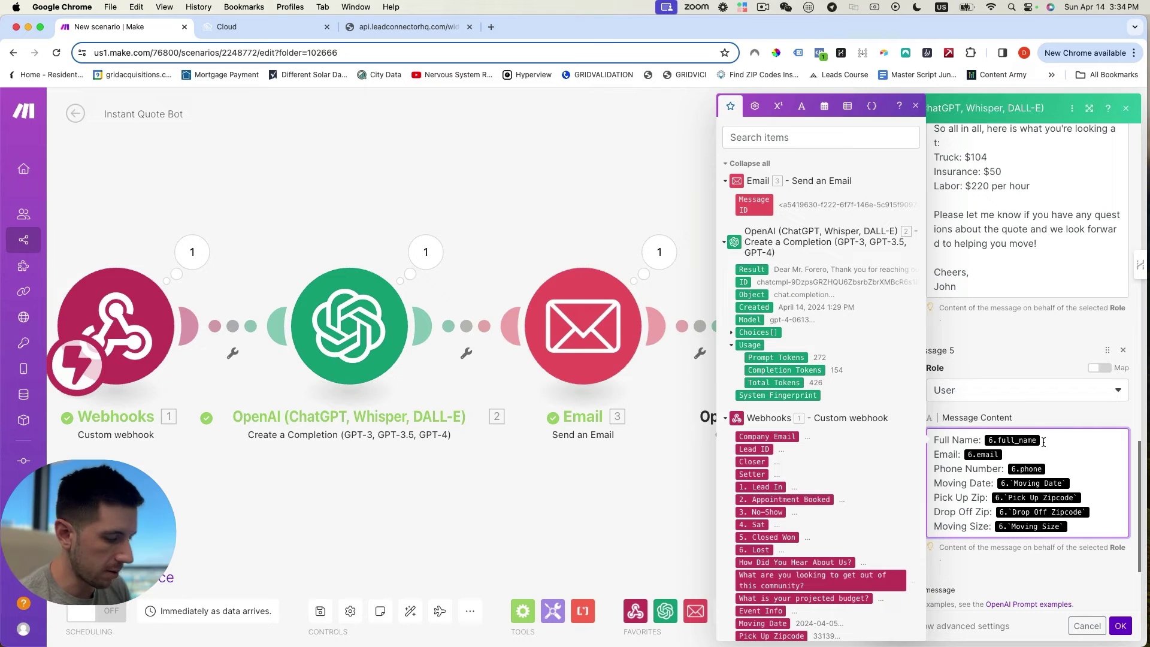
key(BackSpace)
scroll(788, 511, down, 3)
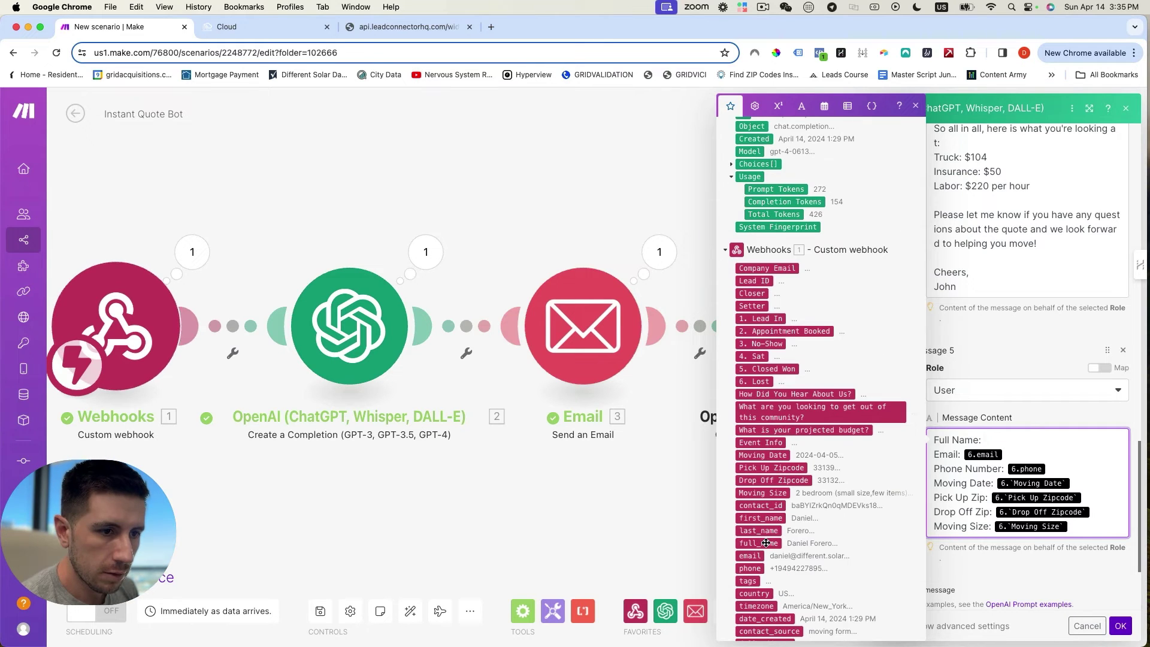
click(759, 543)
click(992, 455)
key(BackSpace)
click(749, 555)
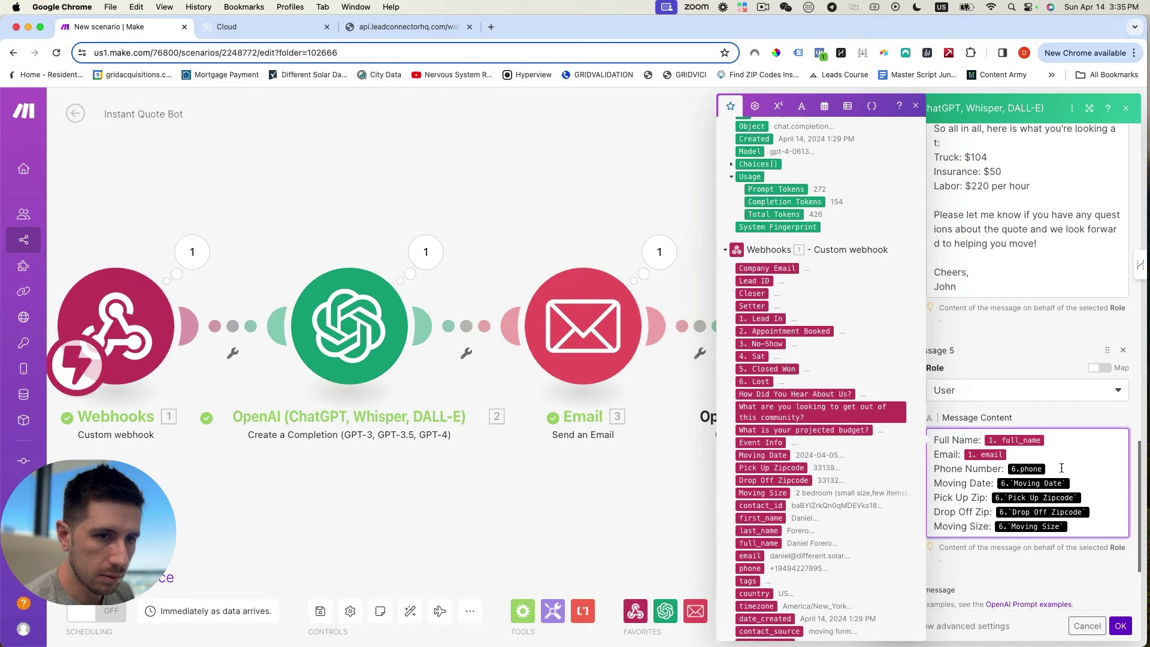
key(Down)
key(BackSpace)
click(754, 568)
Step: Replace the remaining placeholders with the webhook's Moving Date, Pick Up Zipcode, Drop Off Zipcode and Moving Size, and save the OpenAI module
key(Down)
key(BackSpace)
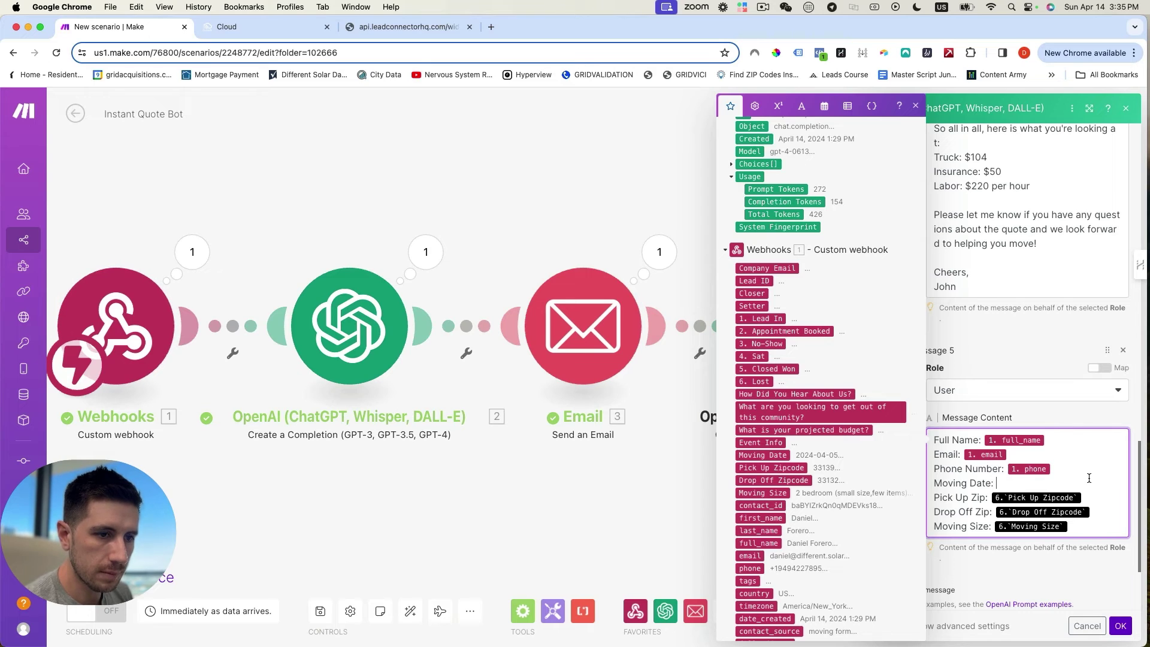
click(768, 459)
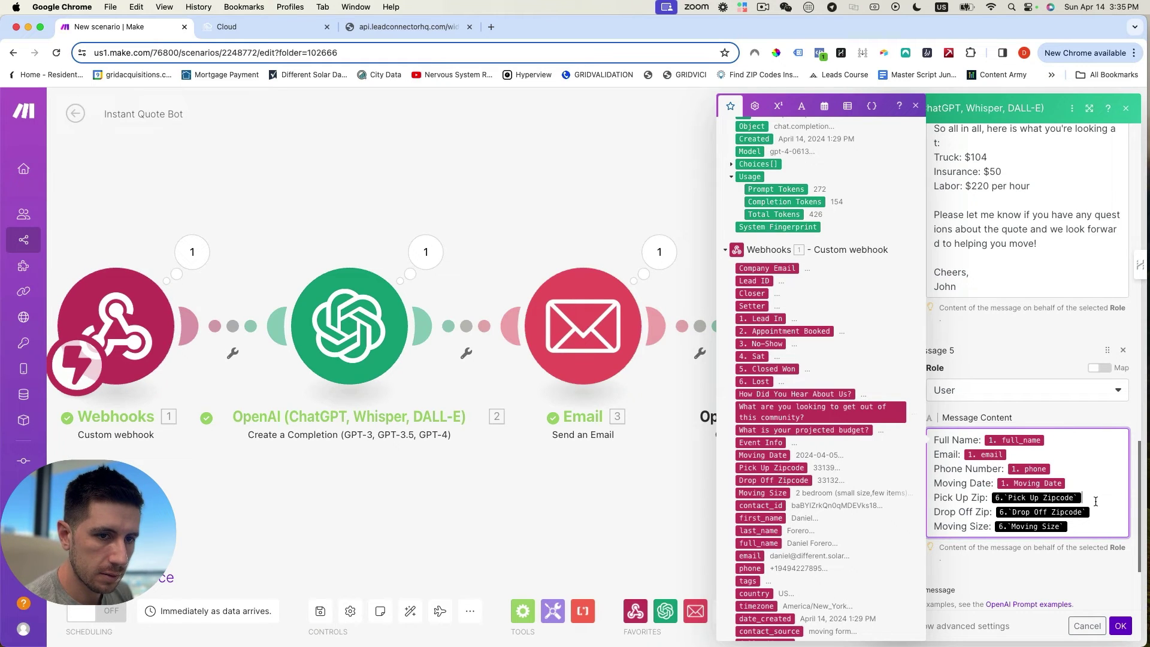
key(BackSpace)
click(771, 468)
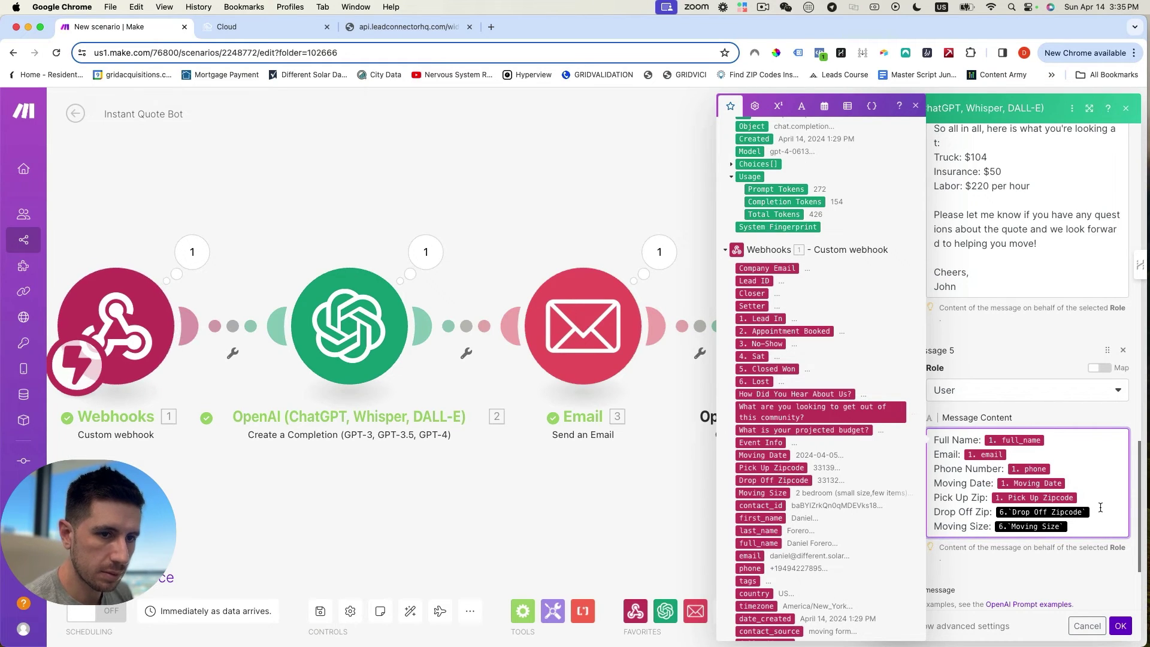
click(1099, 508)
key(BackSpace)
click(772, 480)
key(Down)
key(BackSpace)
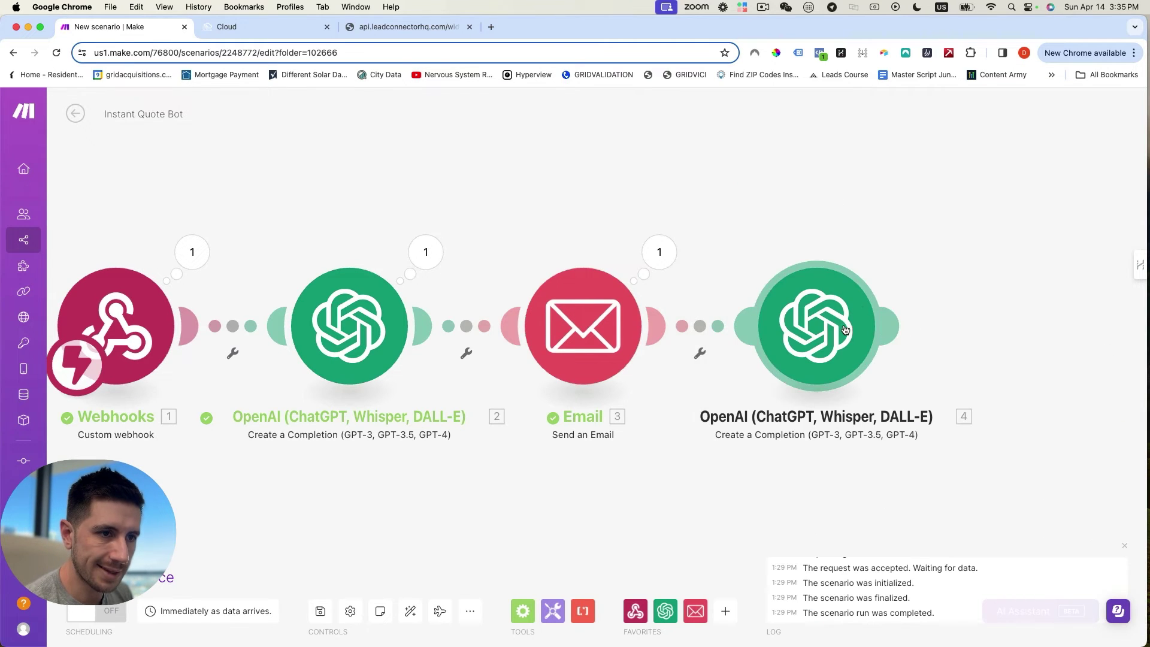
Step: Add a Send an Email module after the second OpenAI module, with the webhook's email value as recipient
scroll(844, 323, right, 2)
scroll(845, 326, left, 1)
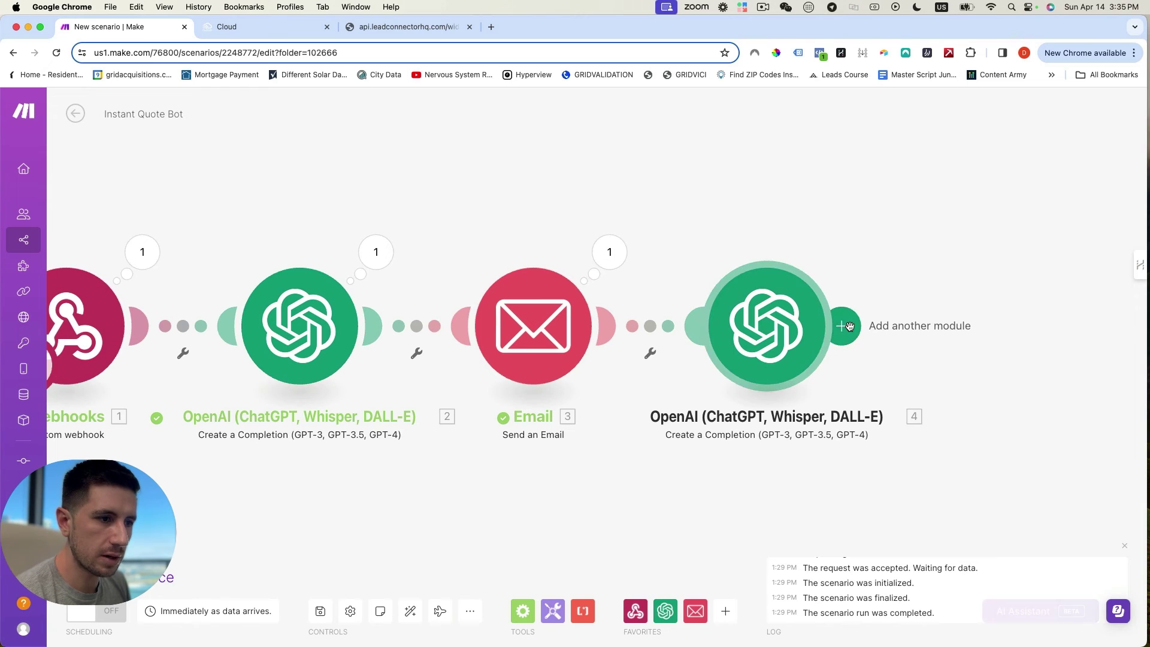
click(841, 326)
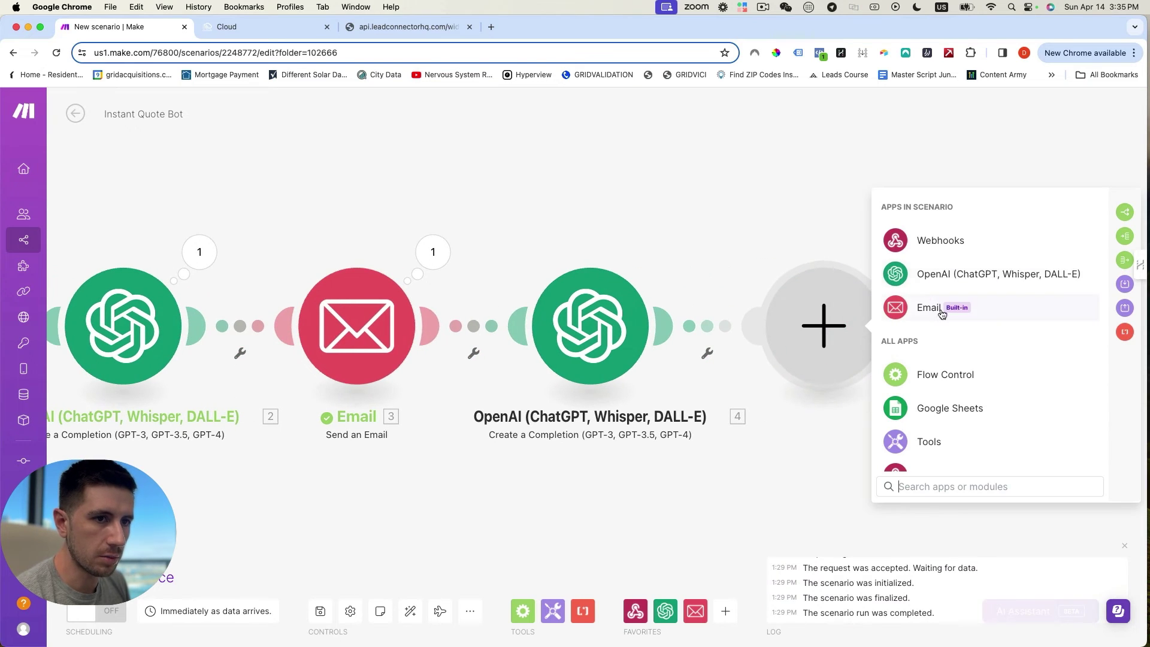
click(940, 308)
scroll(977, 335, down, 5)
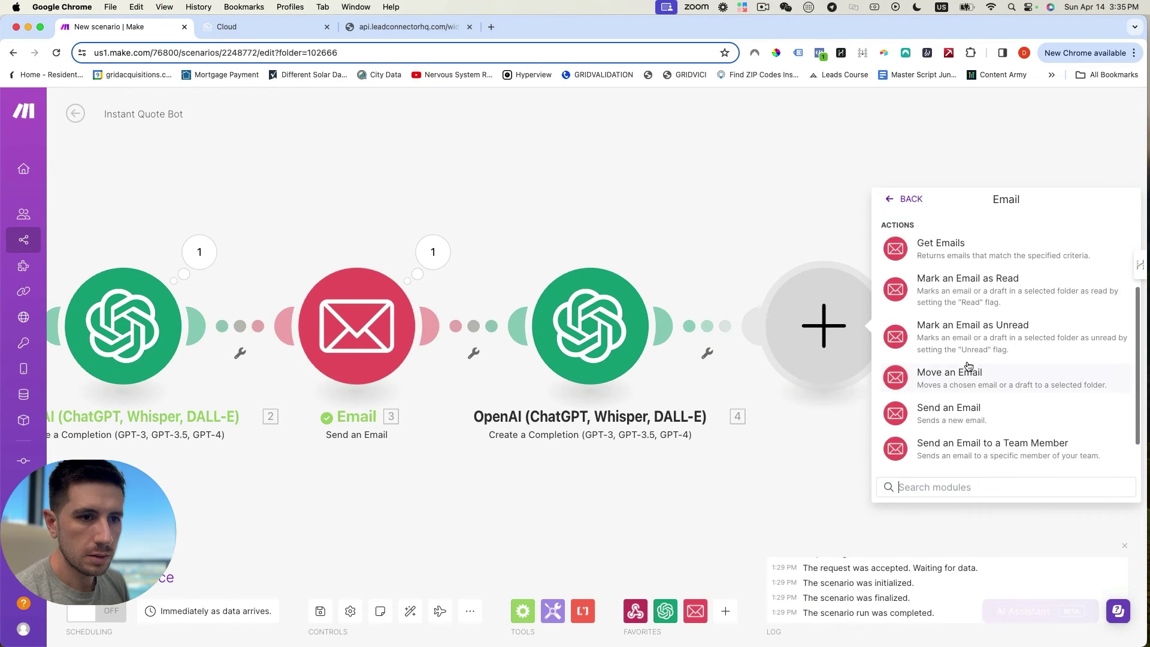
click(949, 376)
click(915, 333)
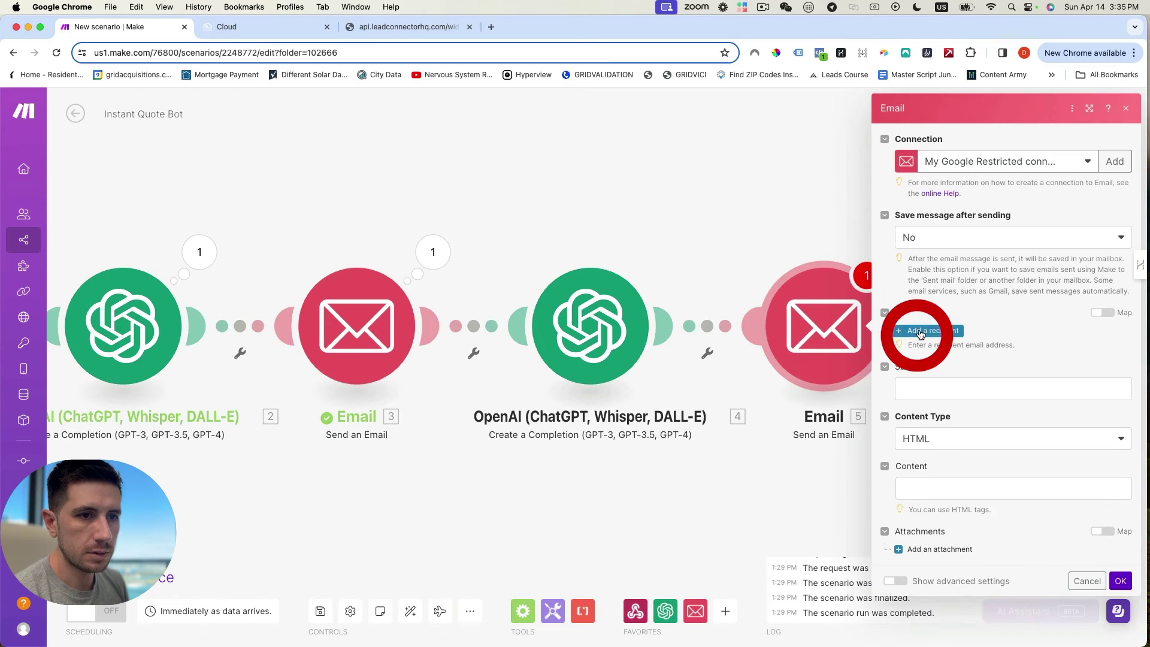
click(957, 361)
scroll(802, 419, down, 10)
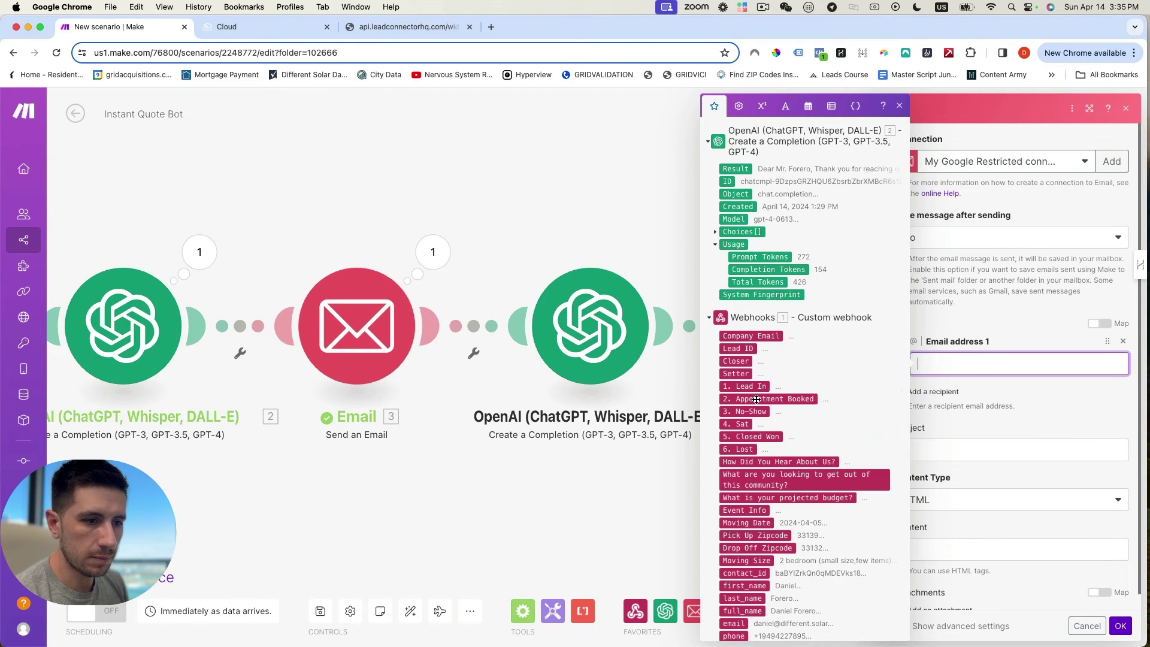
click(757, 395)
Step: Set the email's subject to "Your Quote Is Ready!", content type to Plaintext and content to the second OpenAI module's Result, and save it
click(925, 447)
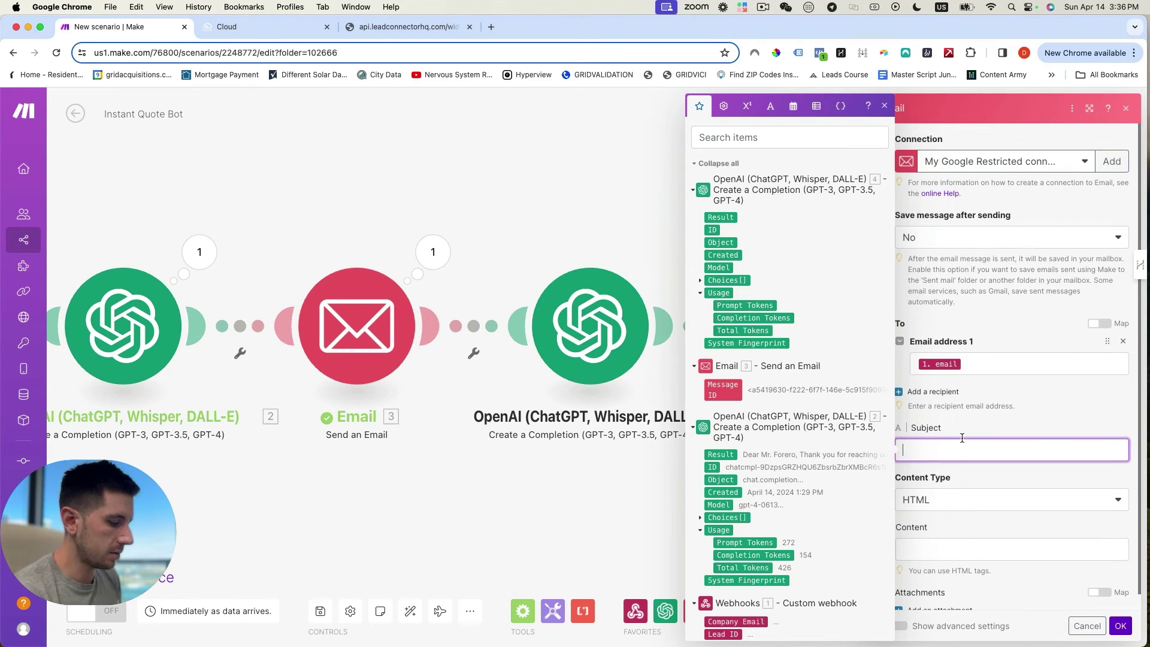
text(Your Quot)
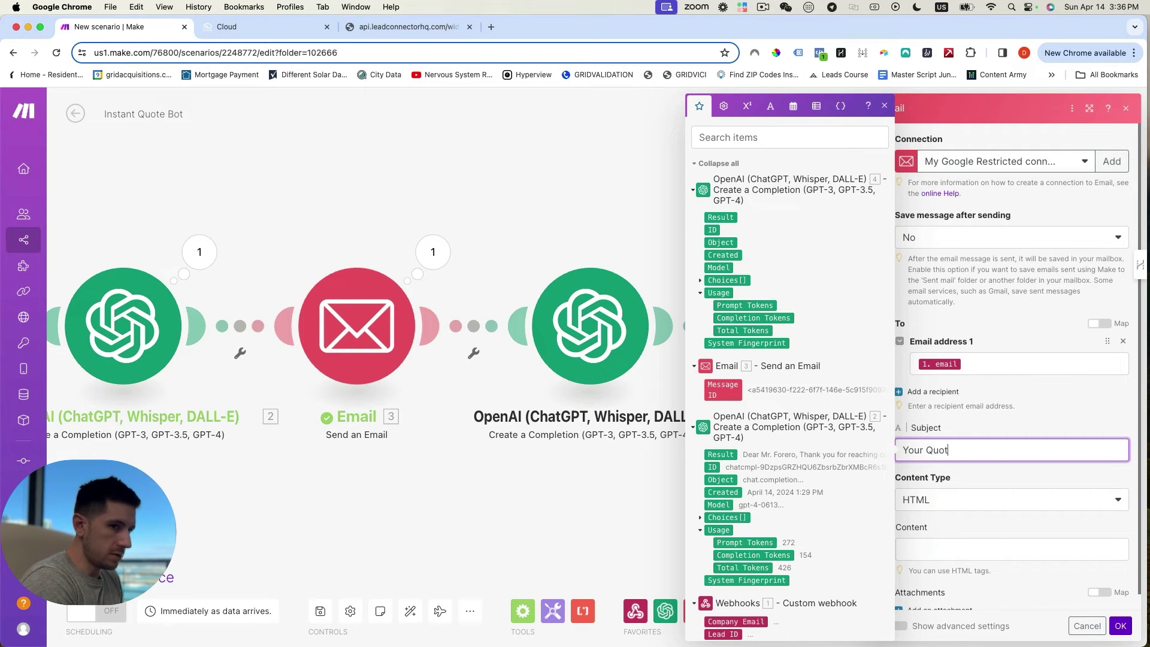
text(e Is Ready!)
click(934, 500)
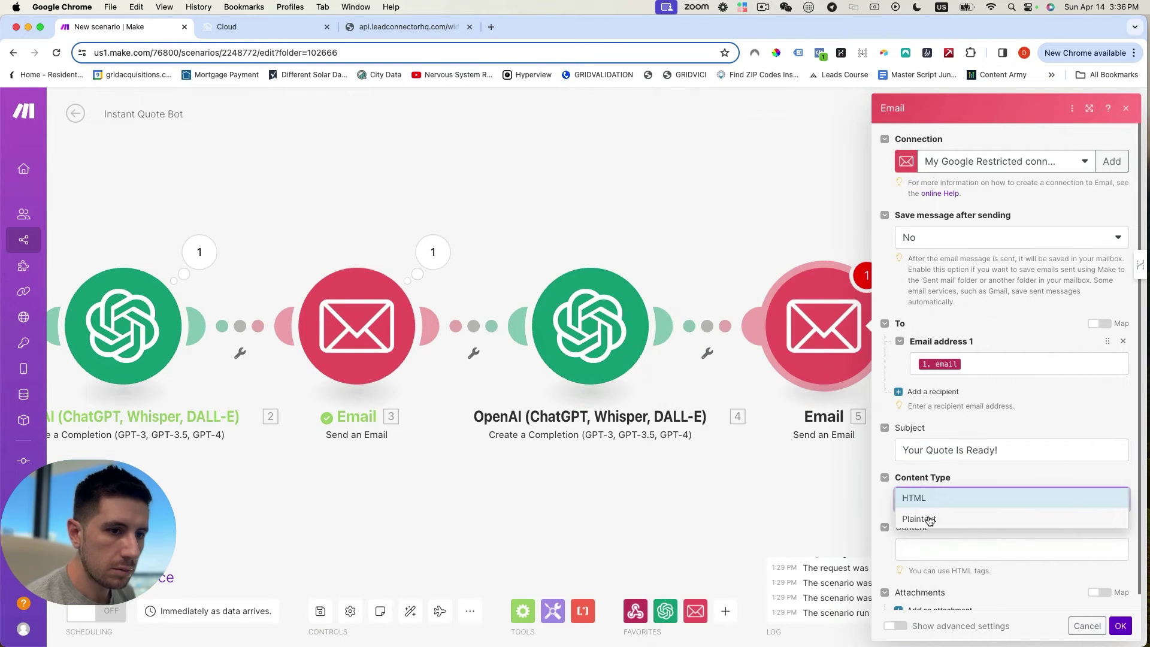
click(926, 518)
click(928, 537)
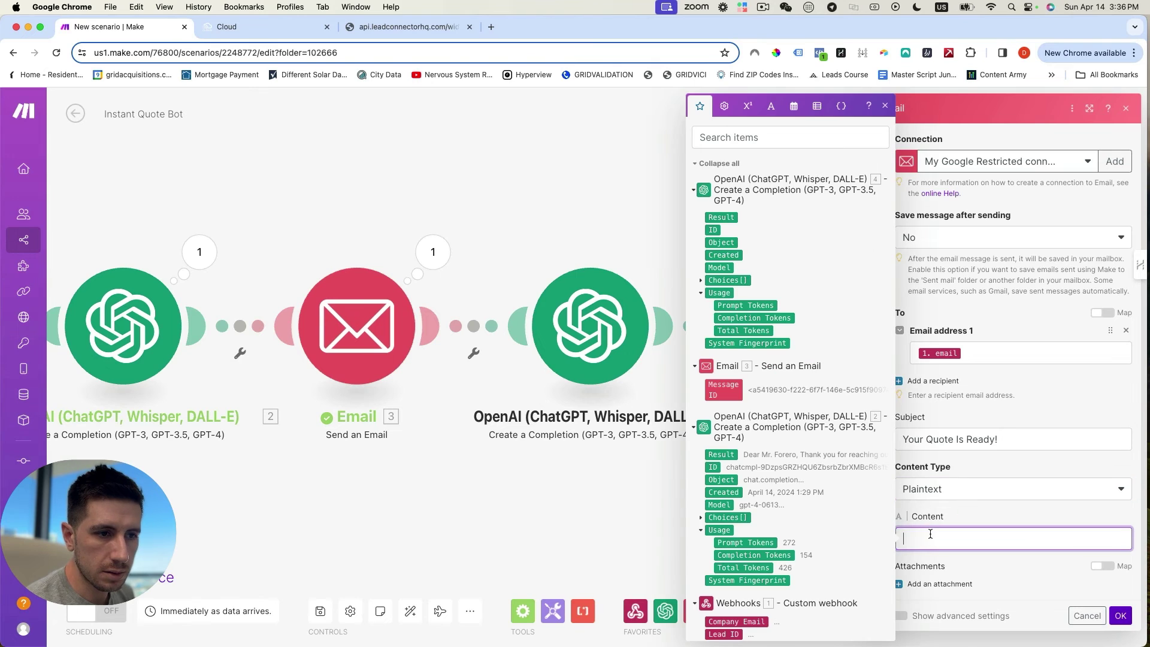
click(720, 216)
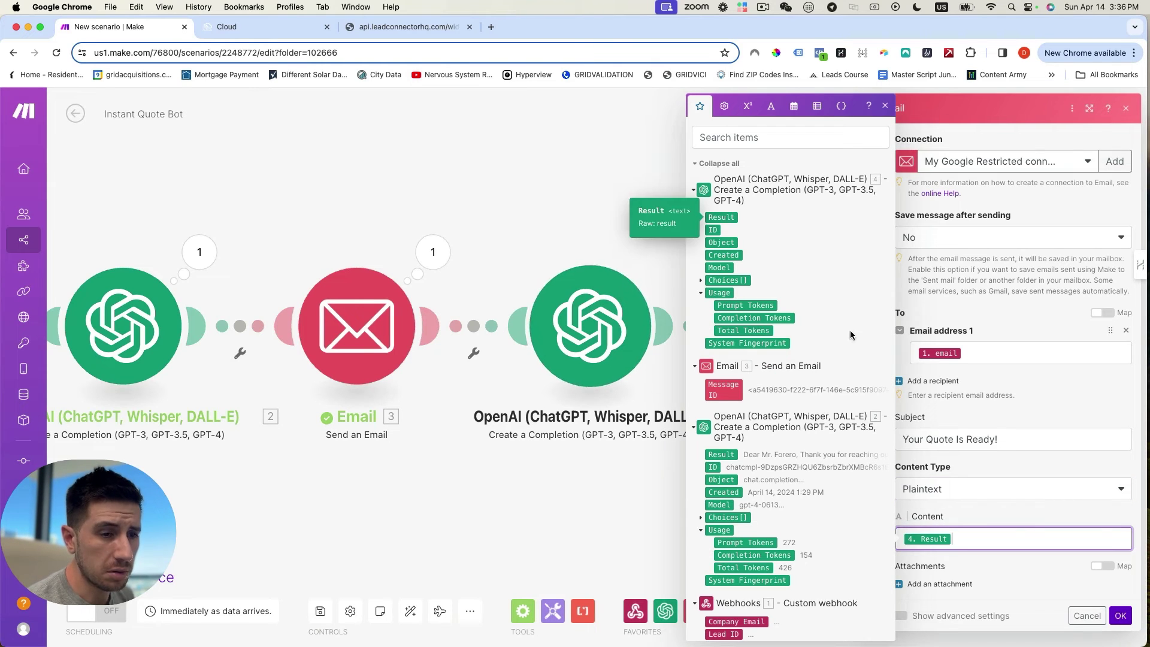
click(1119, 615)
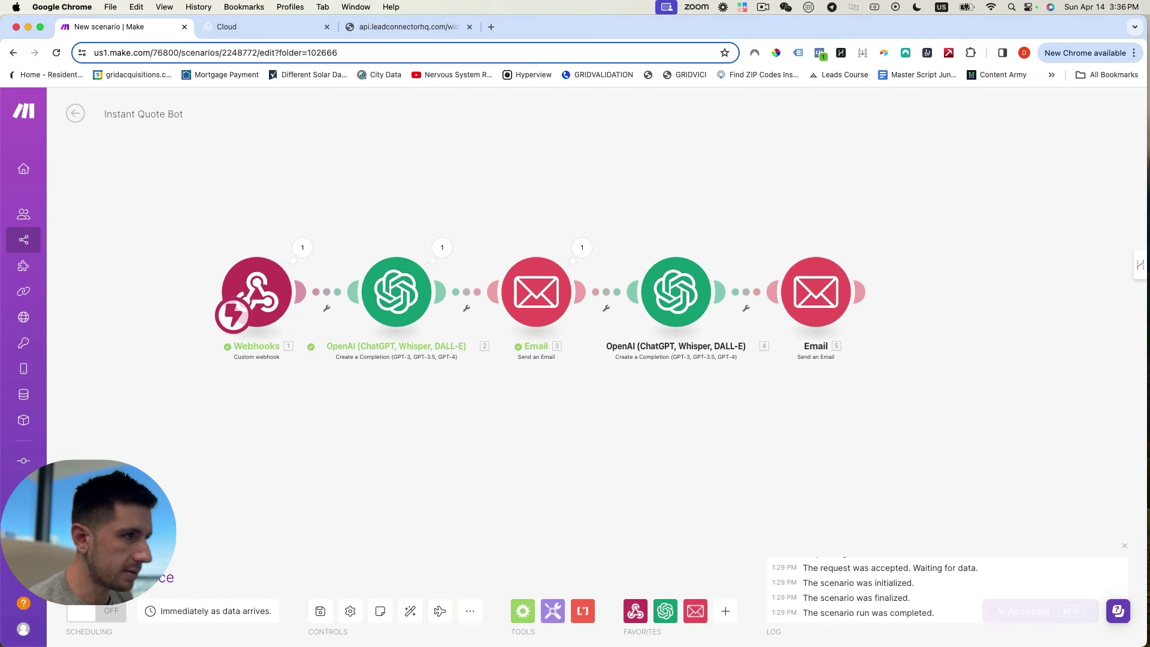
Step: Run the scenario once and submit the moving form with contact details, date 2024-04-14, zipcodes 33139 to 33132 and 2 bedroom (small size,few items)
click(99, 575)
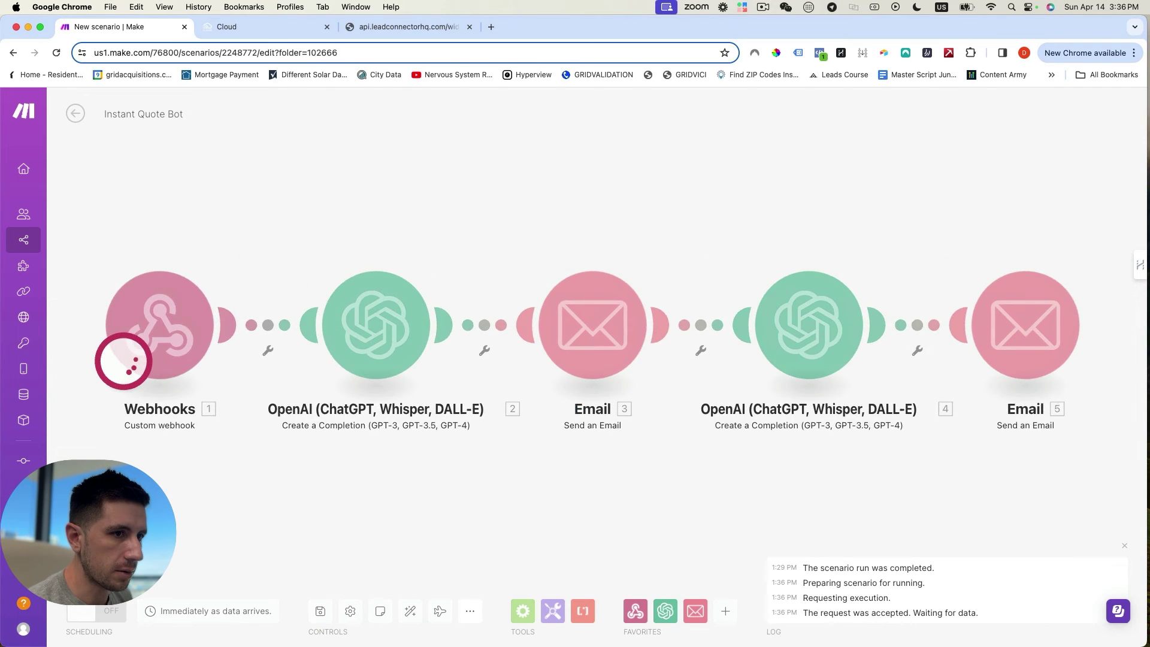
click(407, 26)
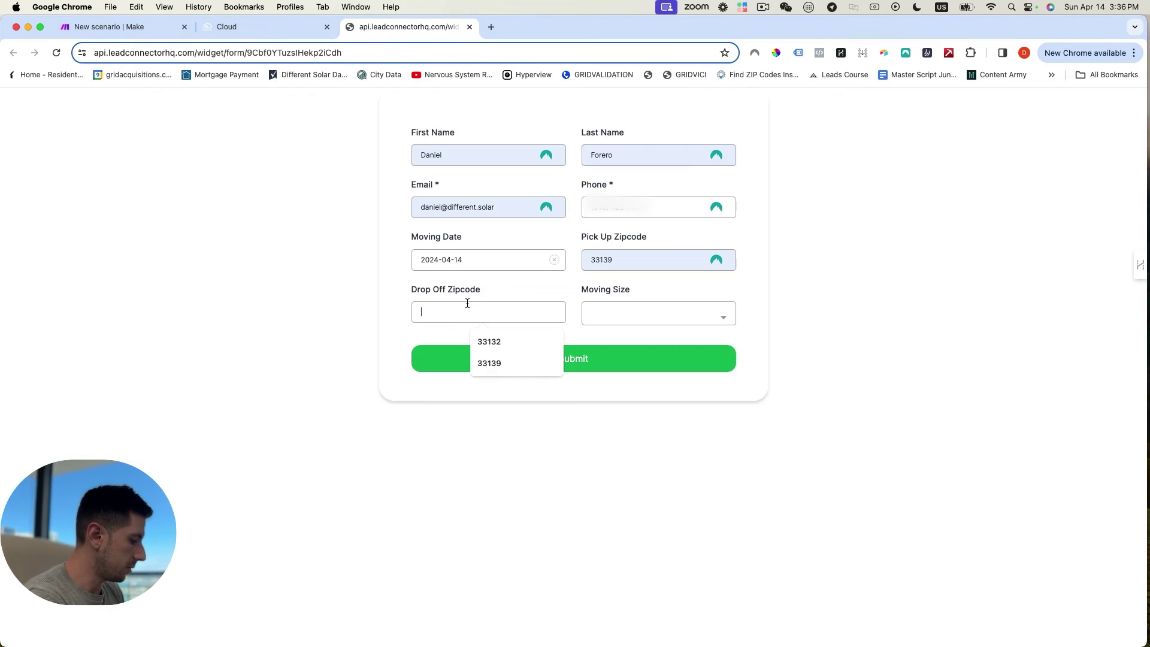
text(33132)
click(606, 314)
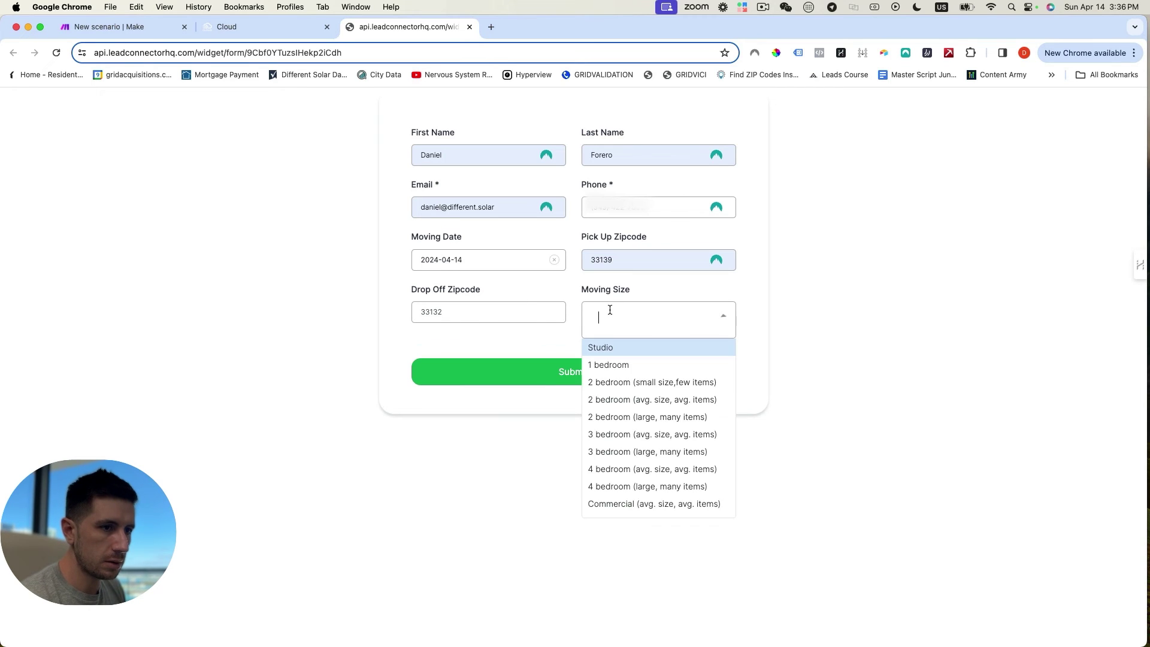
click(606, 379)
click(560, 360)
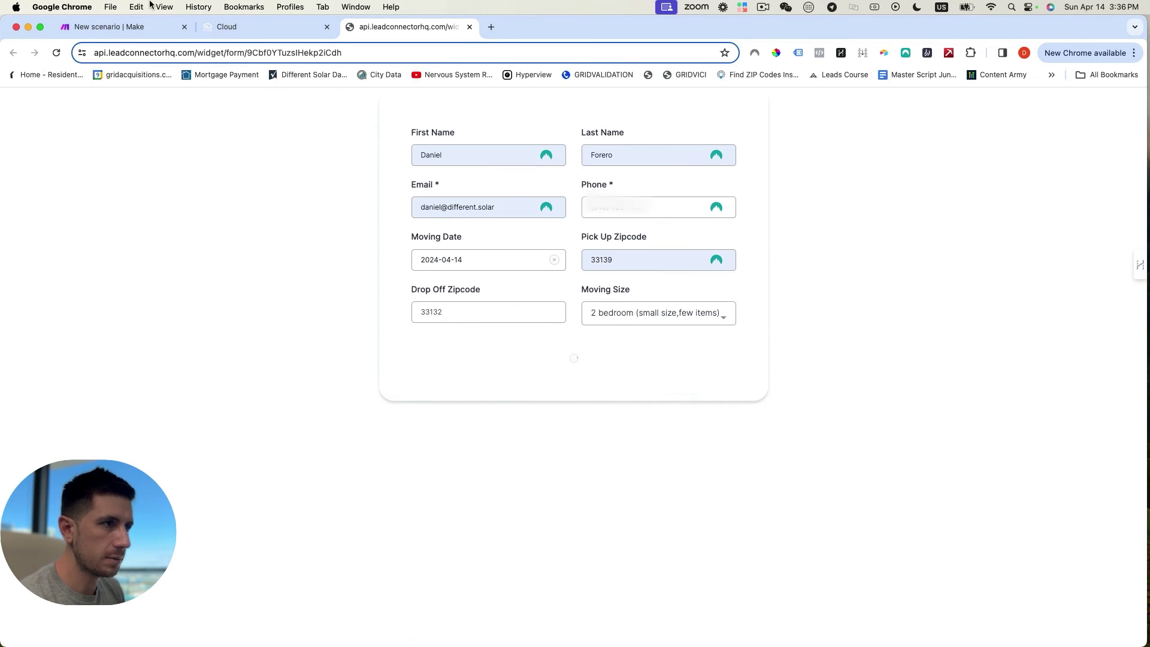
Step: Inspect the second OpenAI module's output in the Make scenario and read the generated quote's labor, truck and insurance lines
click(119, 27)
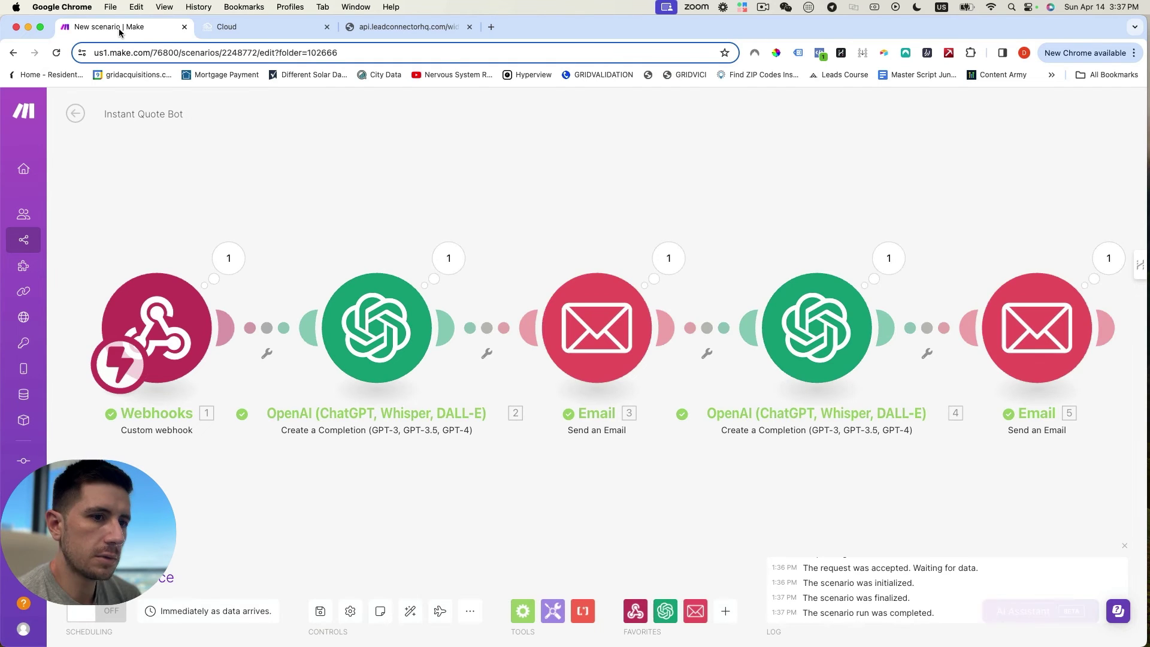
click(888, 257)
click(626, 329)
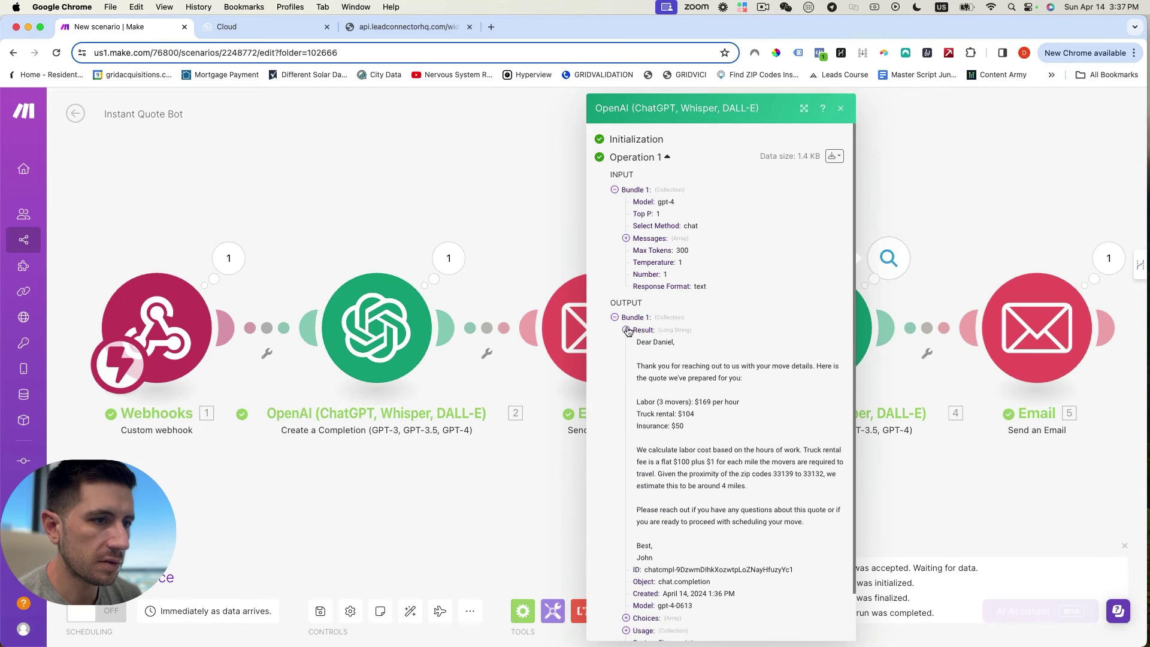
scroll(698, 371, down, 2)
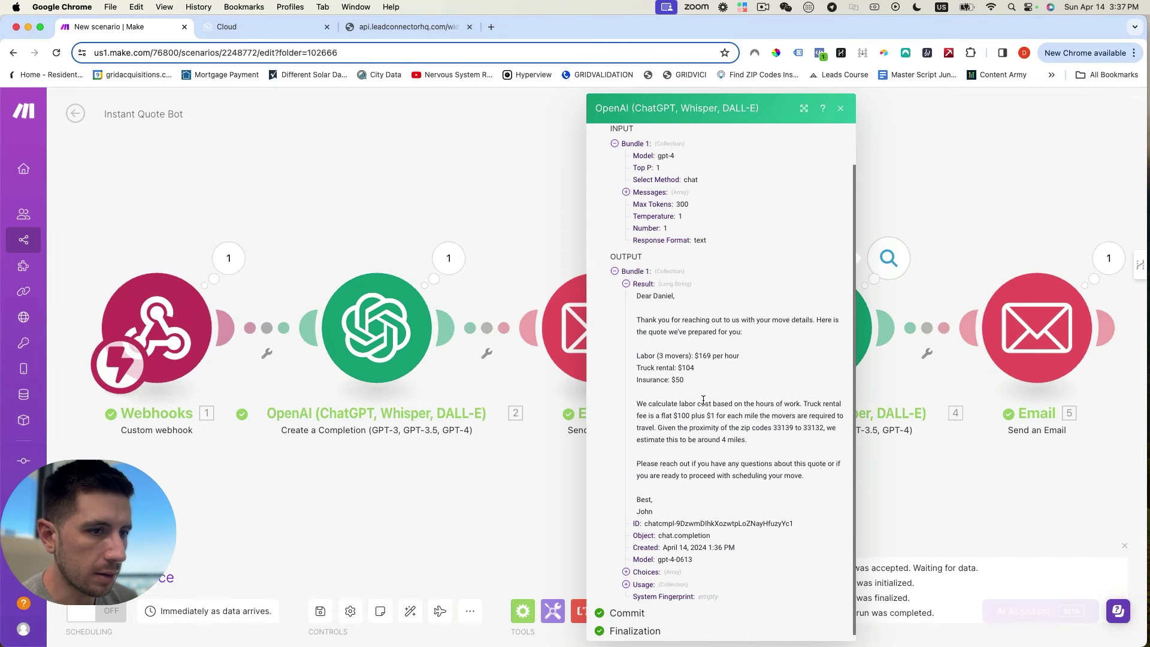
Step: Read the rest of the generated quote down to its sign-off, return to the start of the output, and close the module's inspection window
scroll(772, 400, down, 1)
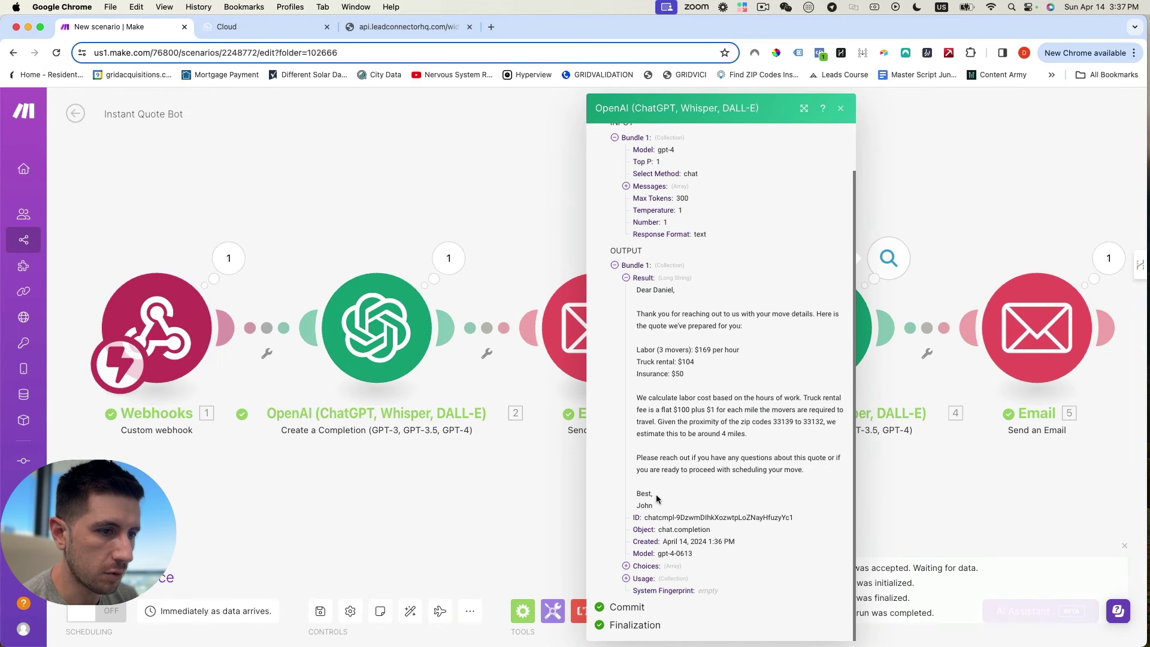
scroll(696, 280, up, 2)
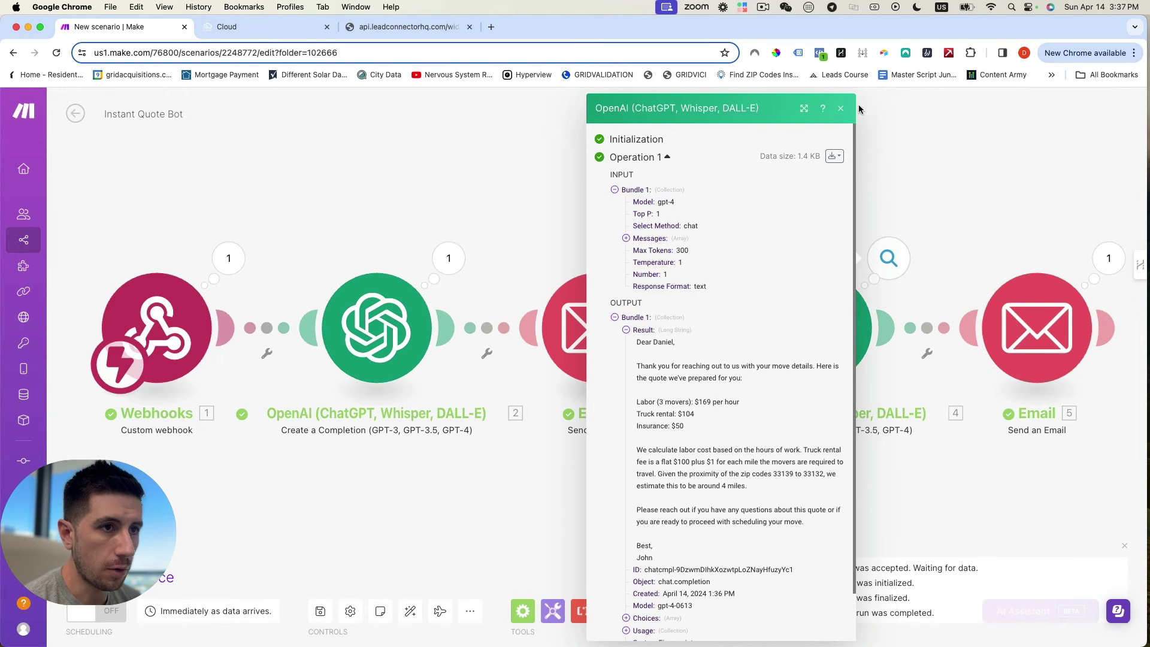
click(840, 108)
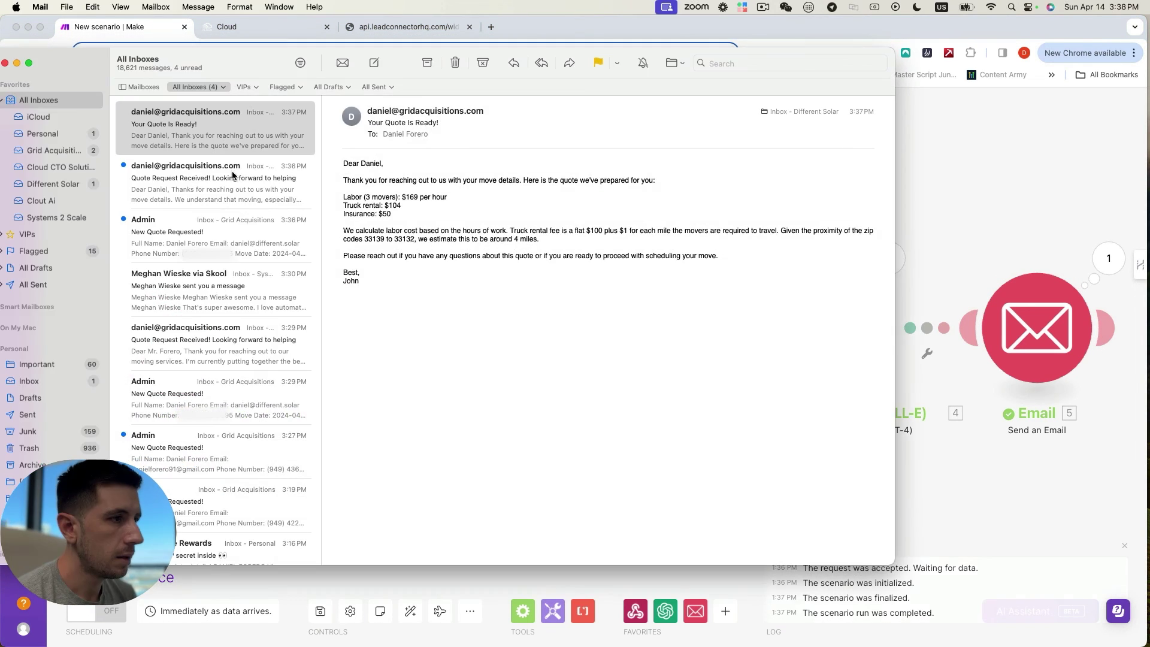
Step: In Mail, read the "Quote Request Received! Looking forward to helping" and "Your Quote Is Ready!" messages, and close the mail window
click(221, 185)
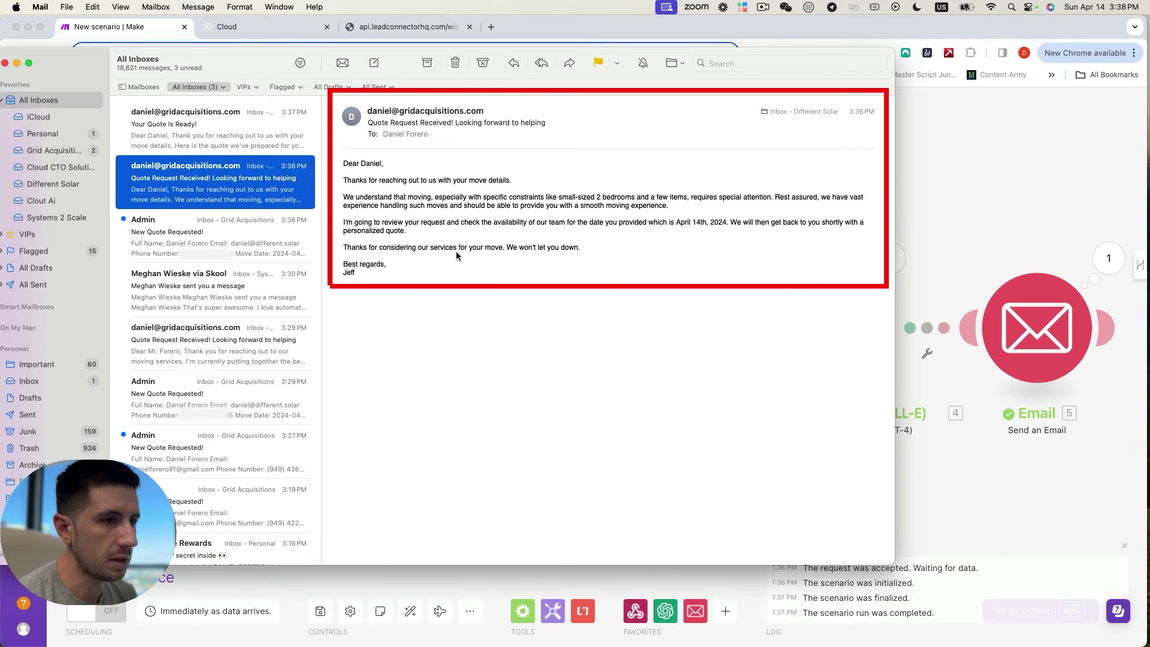
key(Up)
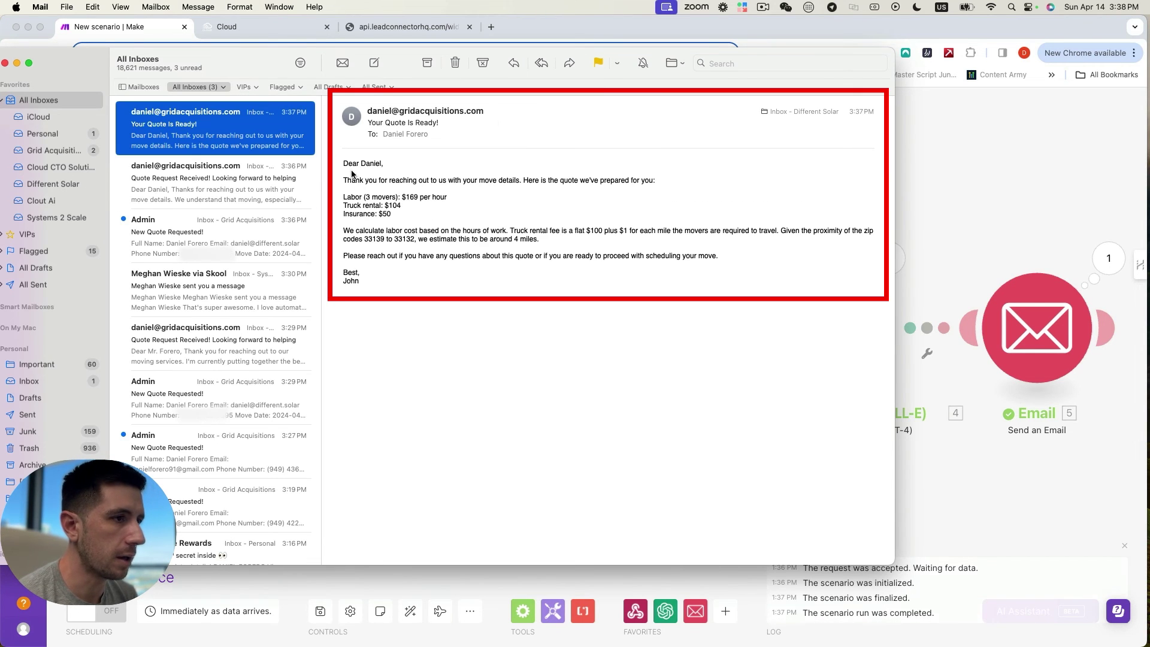
drag(343, 161, 446, 199)
click(427, 203)
click(389, 208)
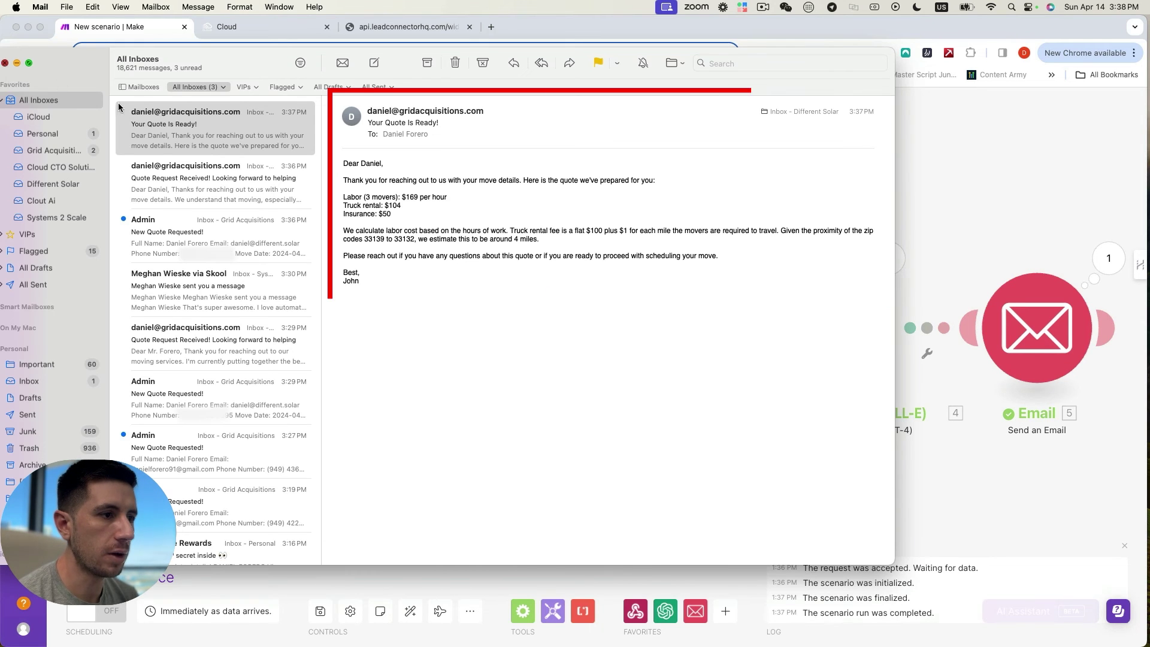
click(5, 63)
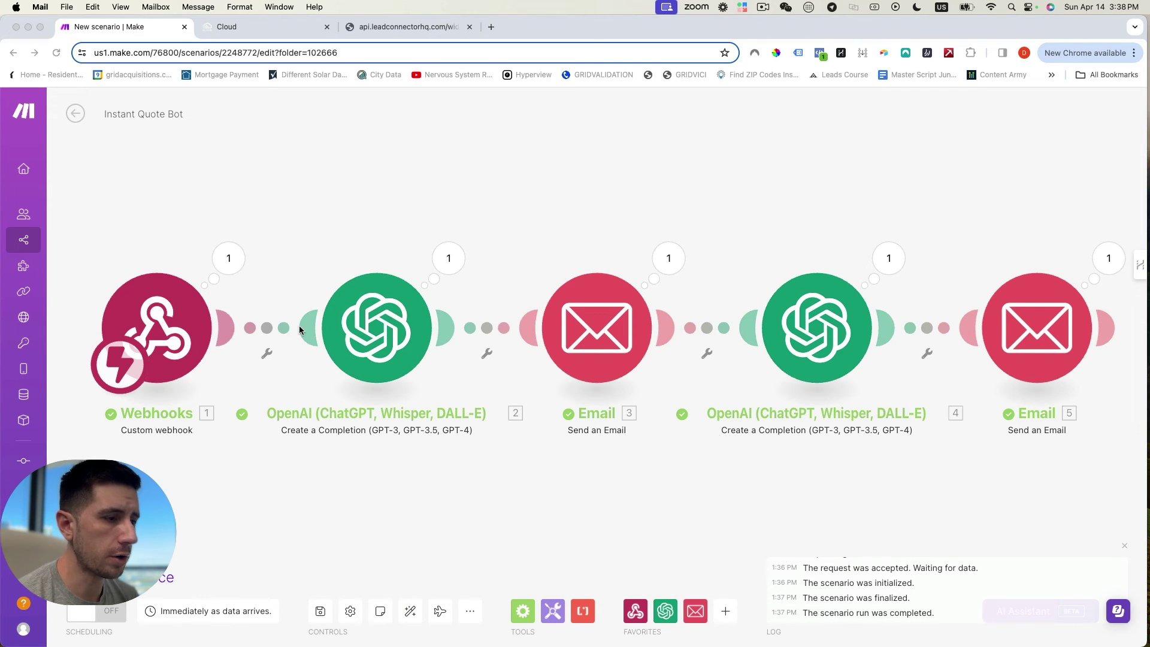
Step: Unlink the first OpenAI module from the first Send an Email module and insert a Tools Sleep module between them
click(461, 317)
drag(563, 343, 567, 303)
click(495, 334)
click(486, 385)
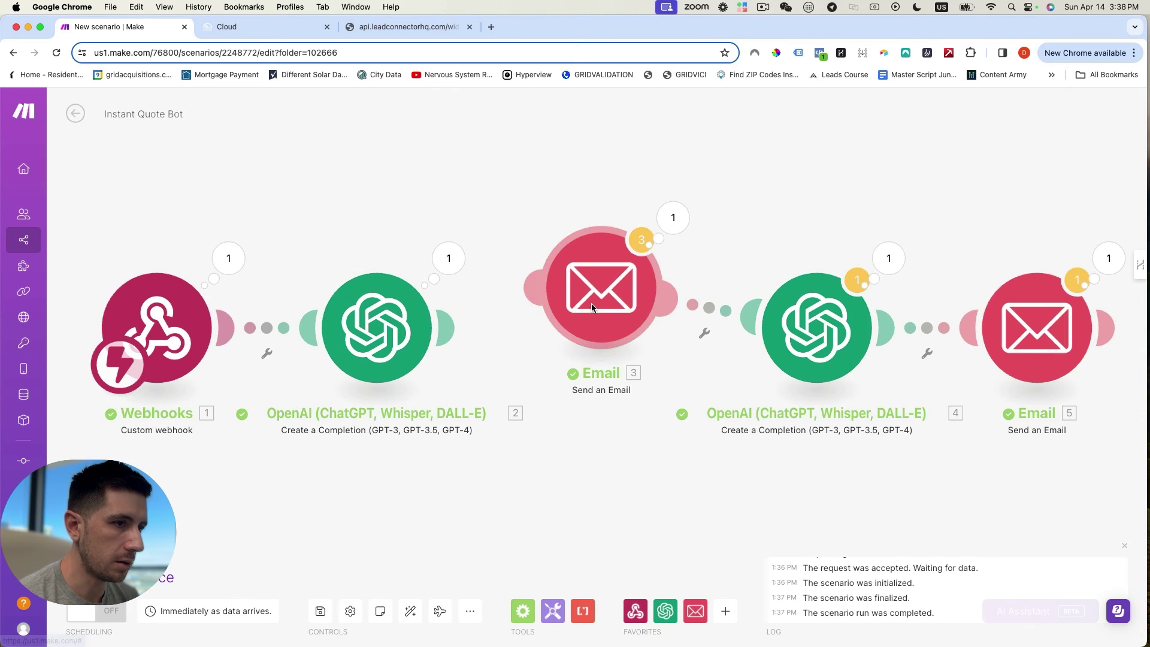
click(554, 611)
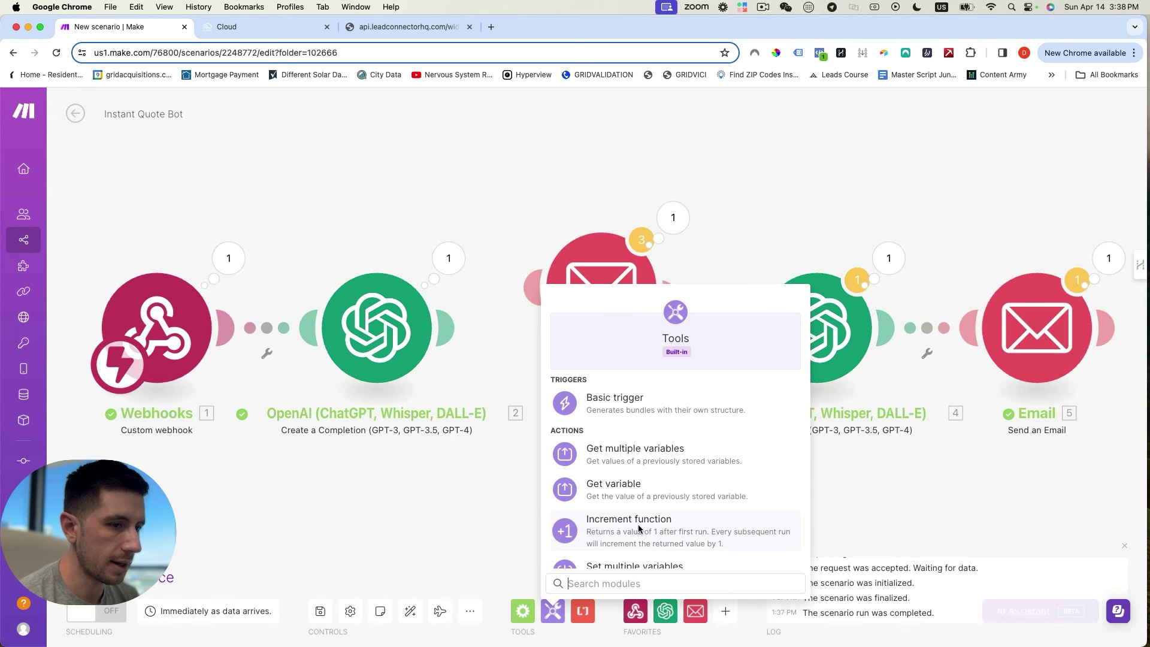
scroll(634, 458, down, 5)
scroll(654, 461, up, 4)
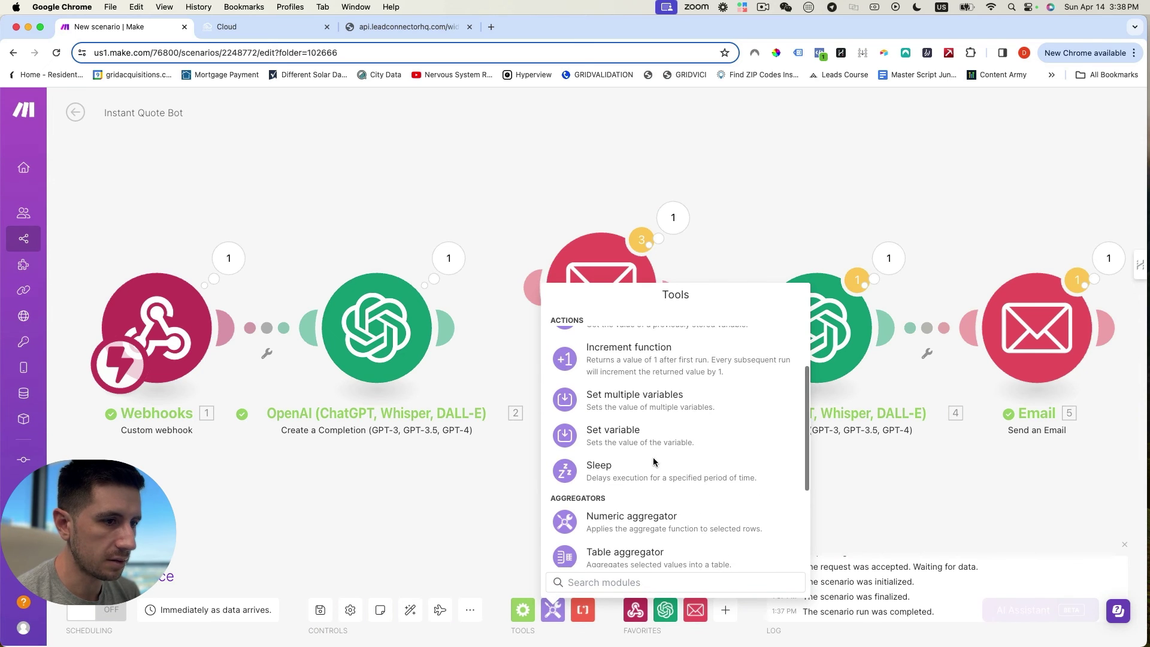
drag(544, 487, 634, 476)
click(634, 476)
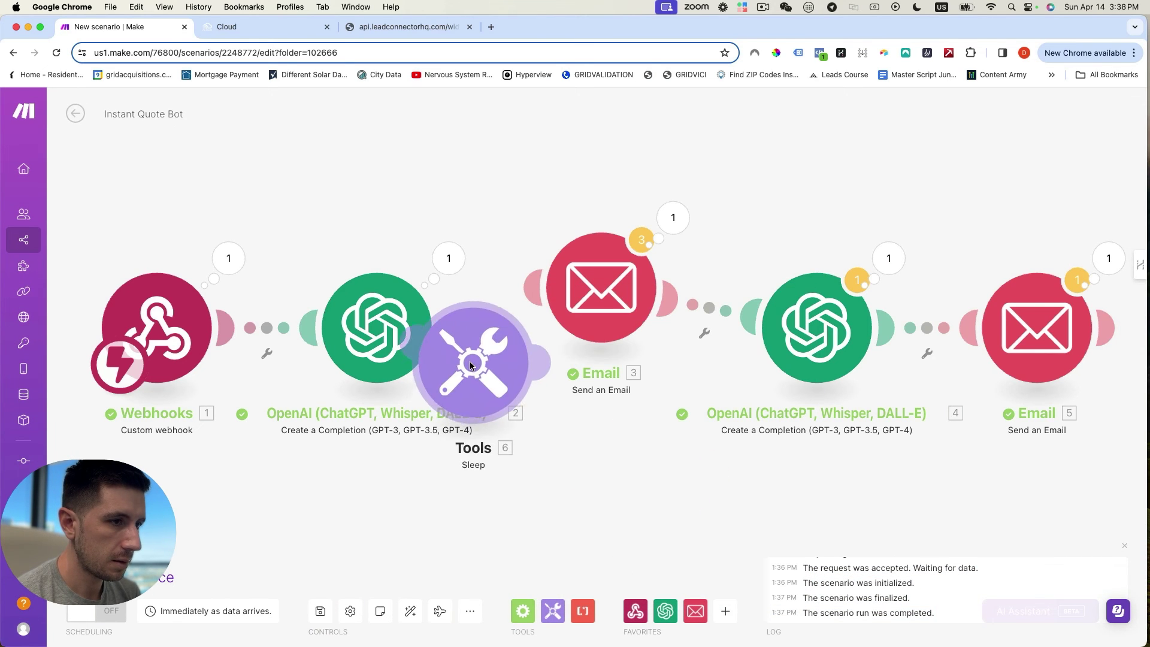
drag(487, 346, 527, 294)
Step: Insert another Tools Sleep module between the second OpenAI module and the final Send an Email module
scroll(560, 339, right, 10)
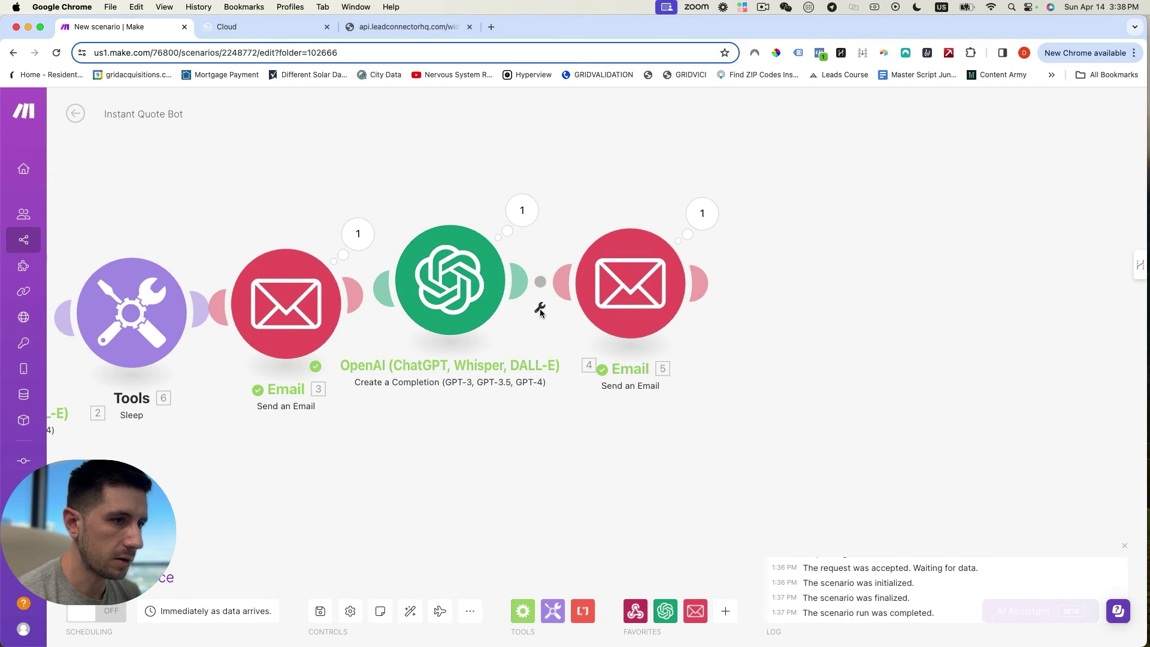
click(552, 611)
drag(616, 479, 692, 304)
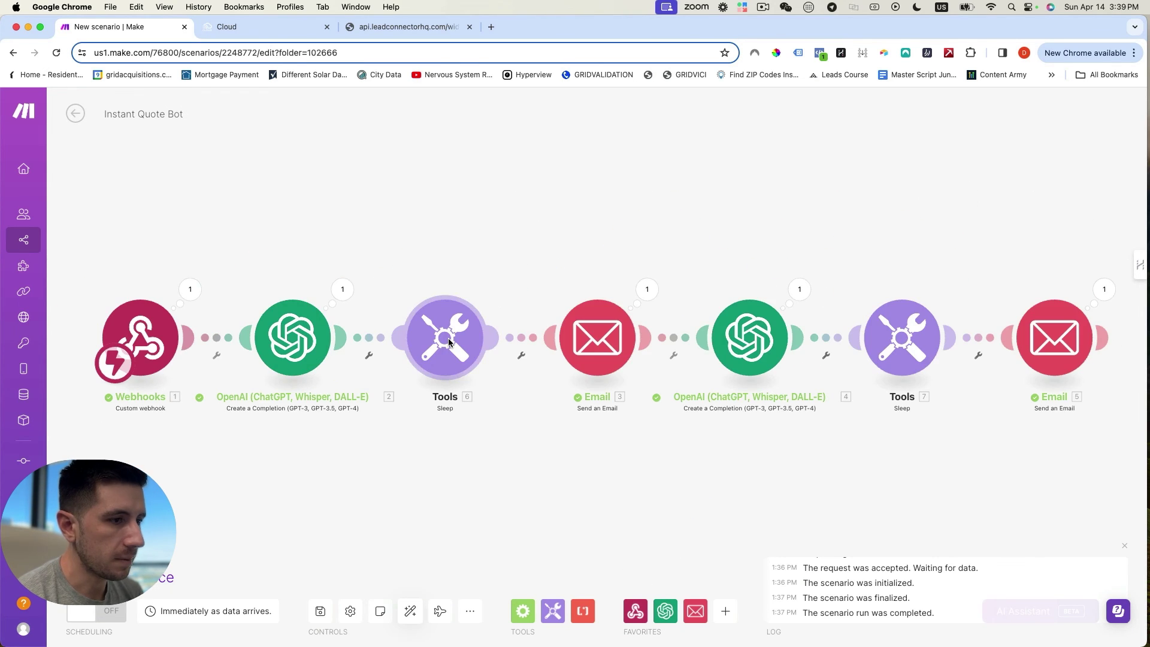
Step: Set the delay of the Sleep module before the acknowledgement email to 90 seconds and save it
click(447, 338)
click(596, 333)
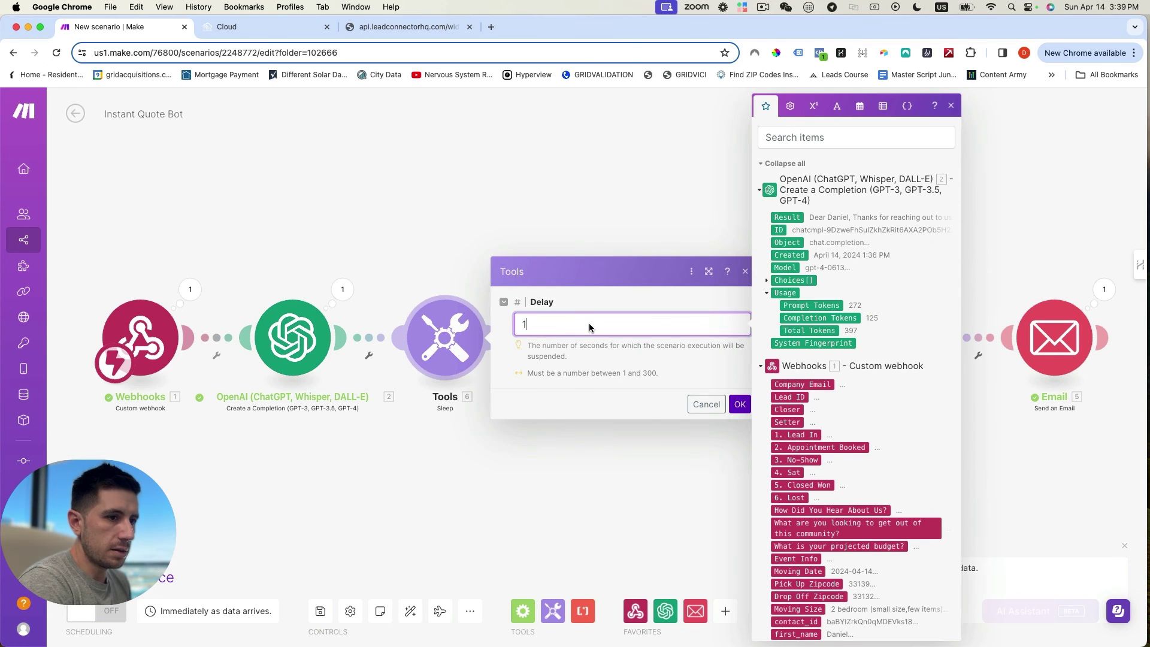
key(BackSpace)
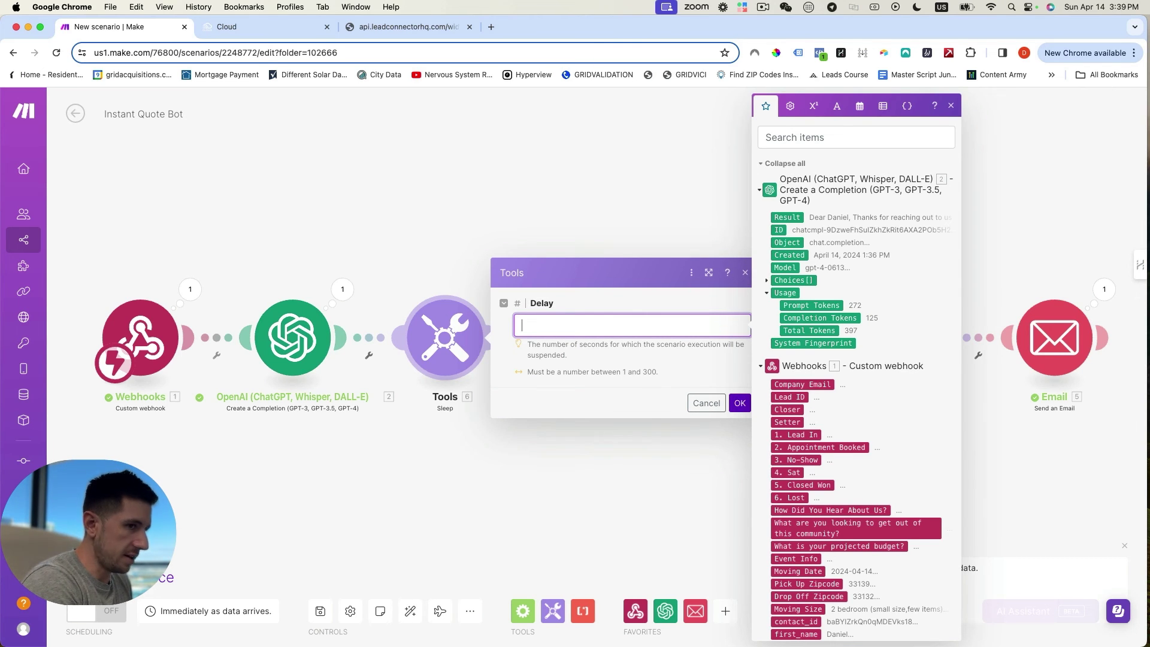
text(90)
click(734, 408)
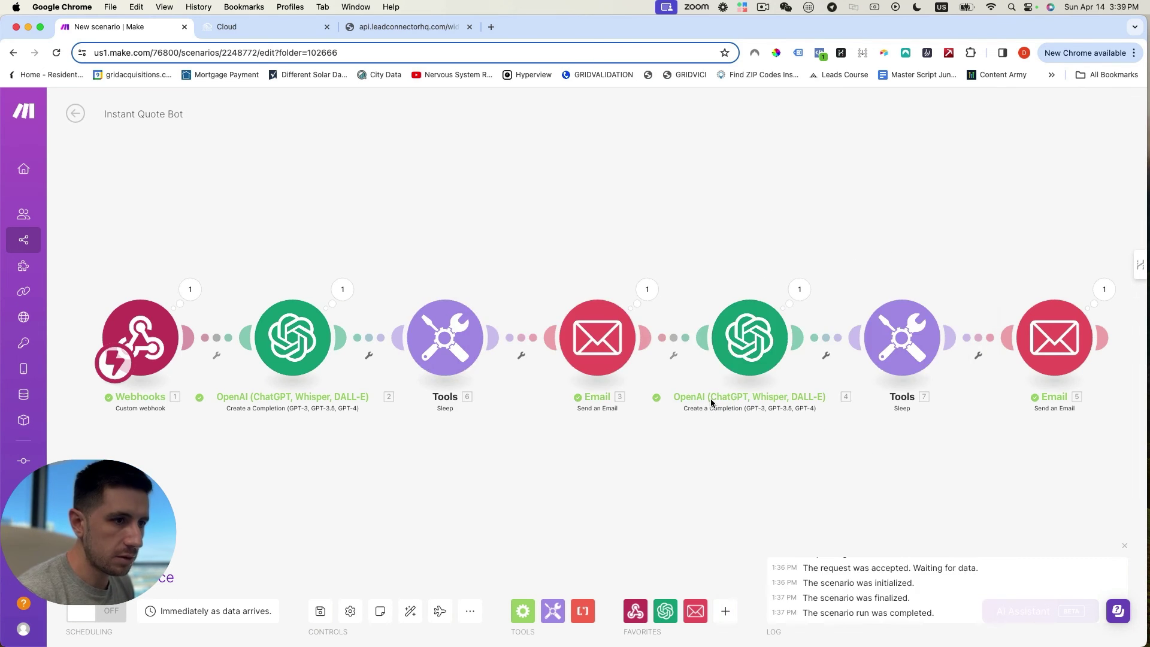
Step: Set the delay of the Sleep module before the quote email to 300 seconds and save it
click(895, 348)
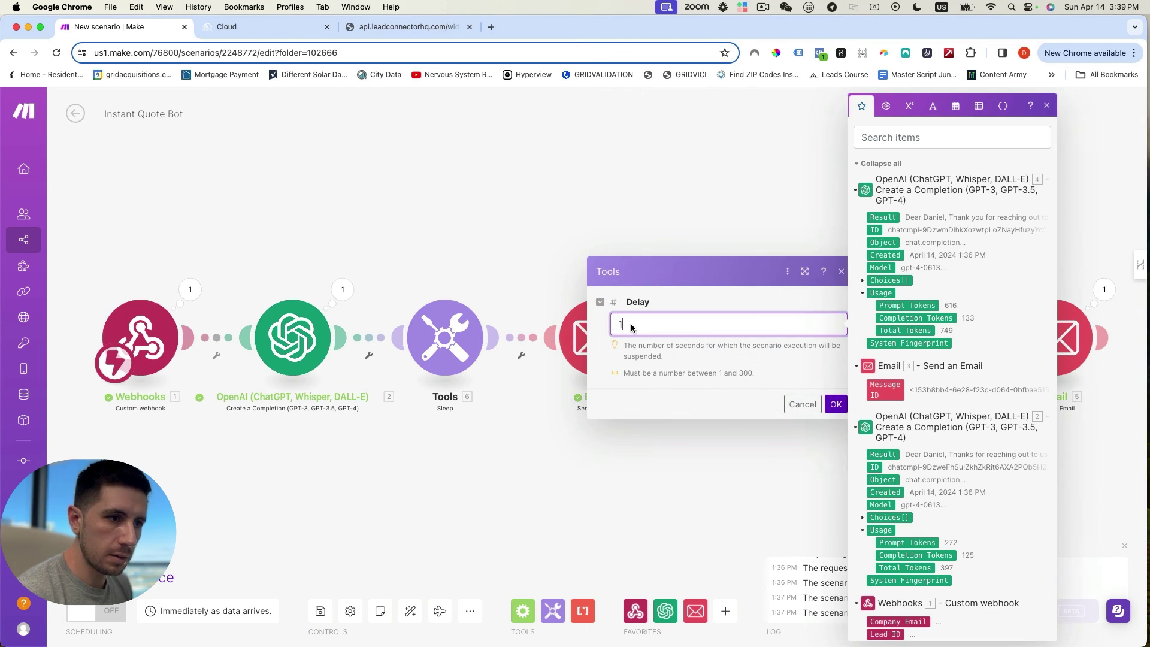
key(BackSpace)
text(300)
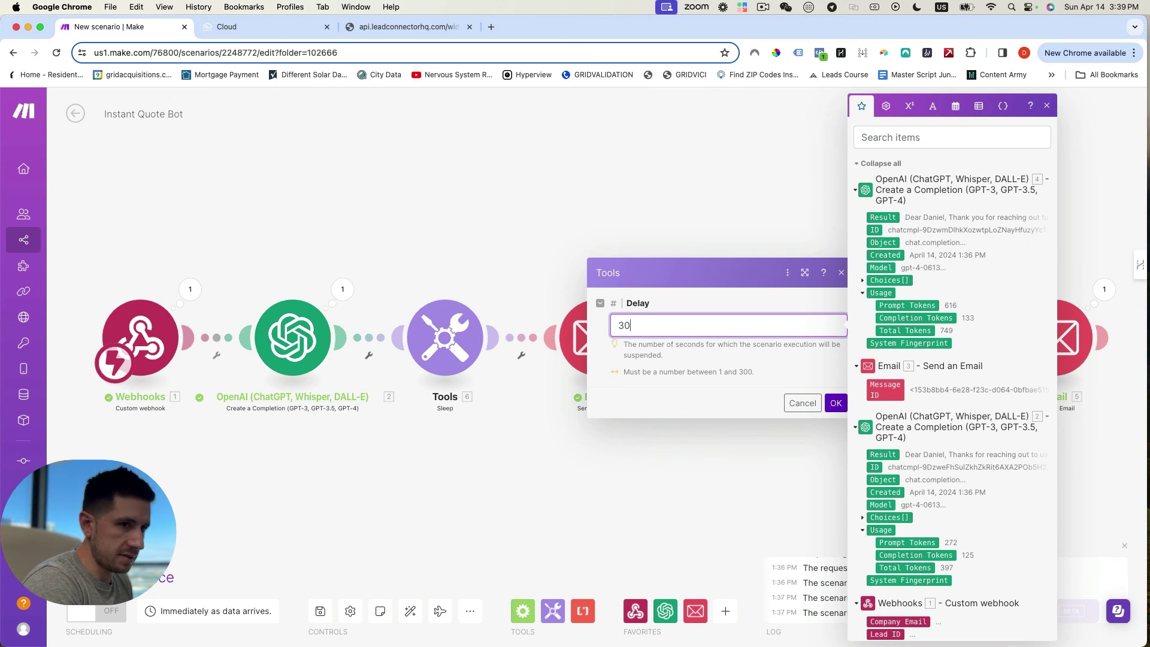
click(834, 403)
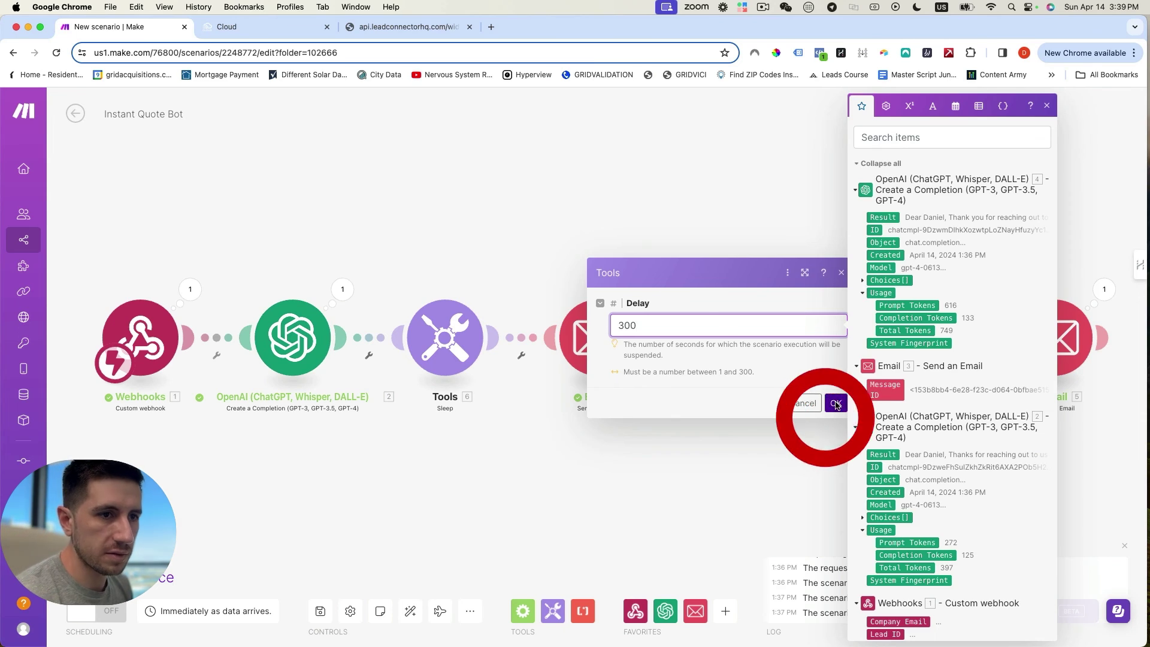